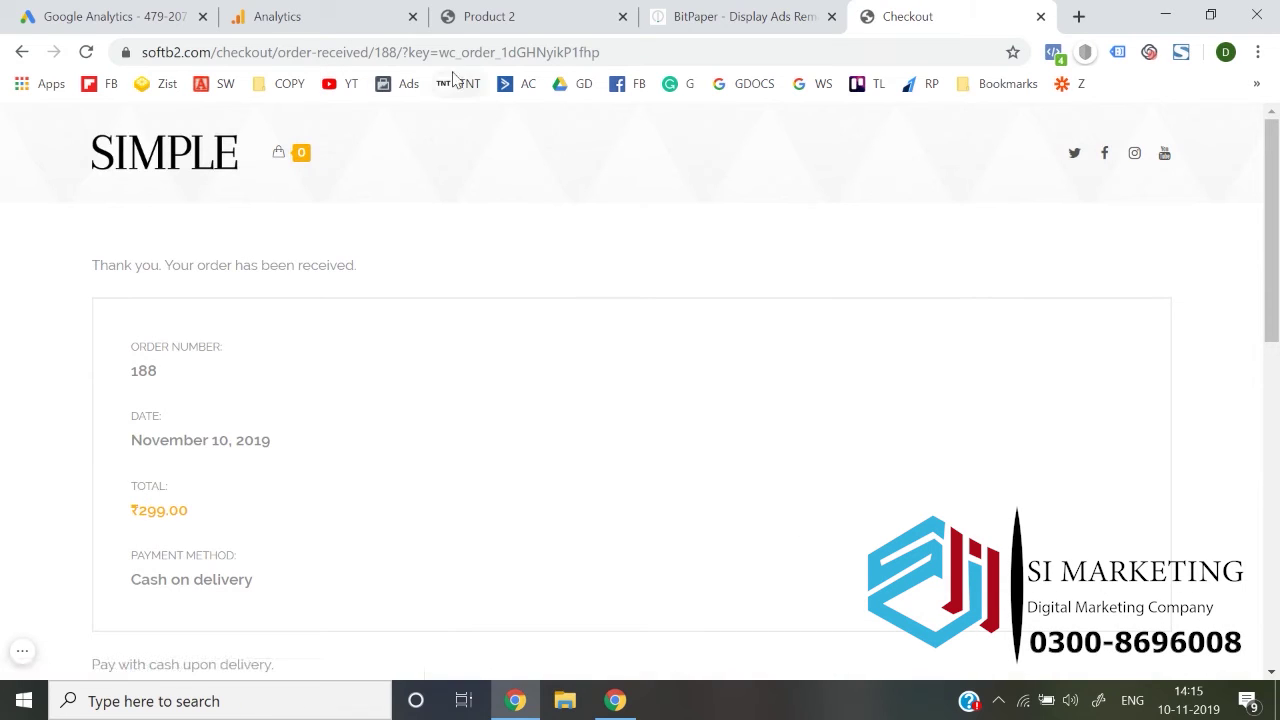
- Reload the order confirmation page with the order key parameter removed from its address, and highlight the order-received part
{"action": "left_click_drag", "start_coordinate": [405, 55], "coordinate": [691, 57]}
{"action": "key", "text": "BackSpace"}
{"action": "key", "text": "Return"}
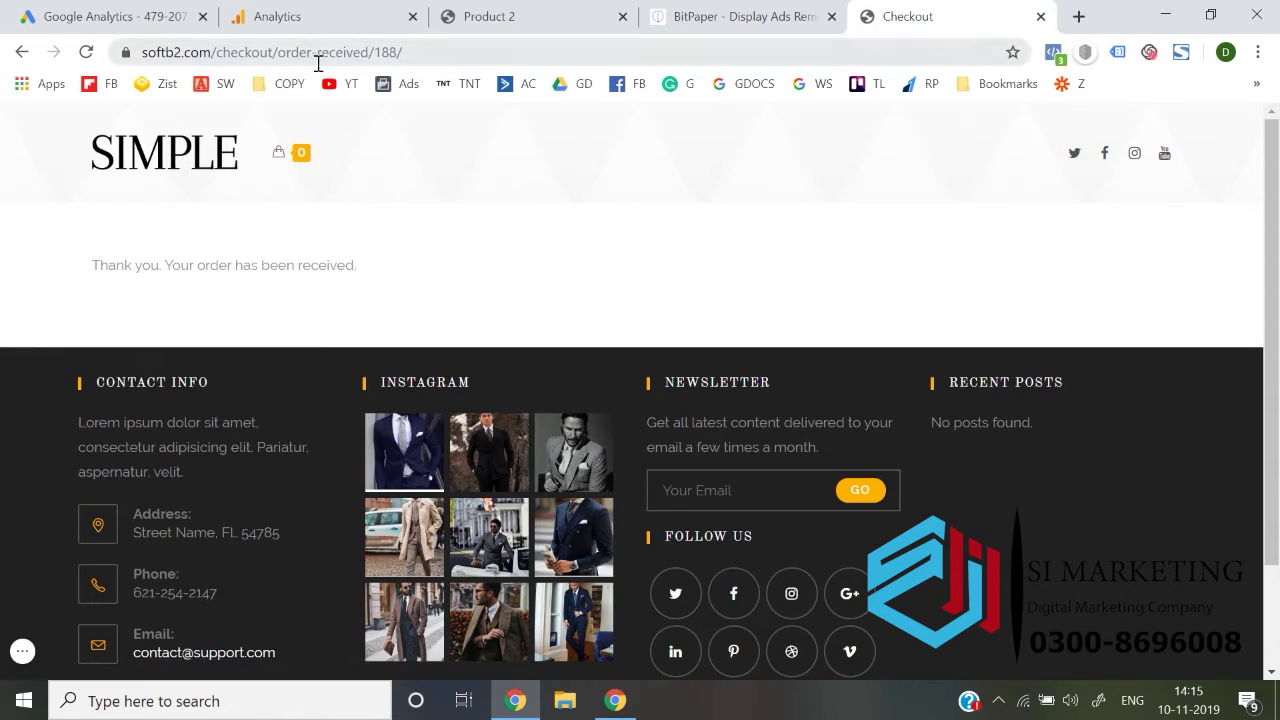
{"action": "left_click_drag", "start_coordinate": [278, 55], "coordinate": [368, 55]}
{"action": "left_click", "coordinate": [369, 304]}
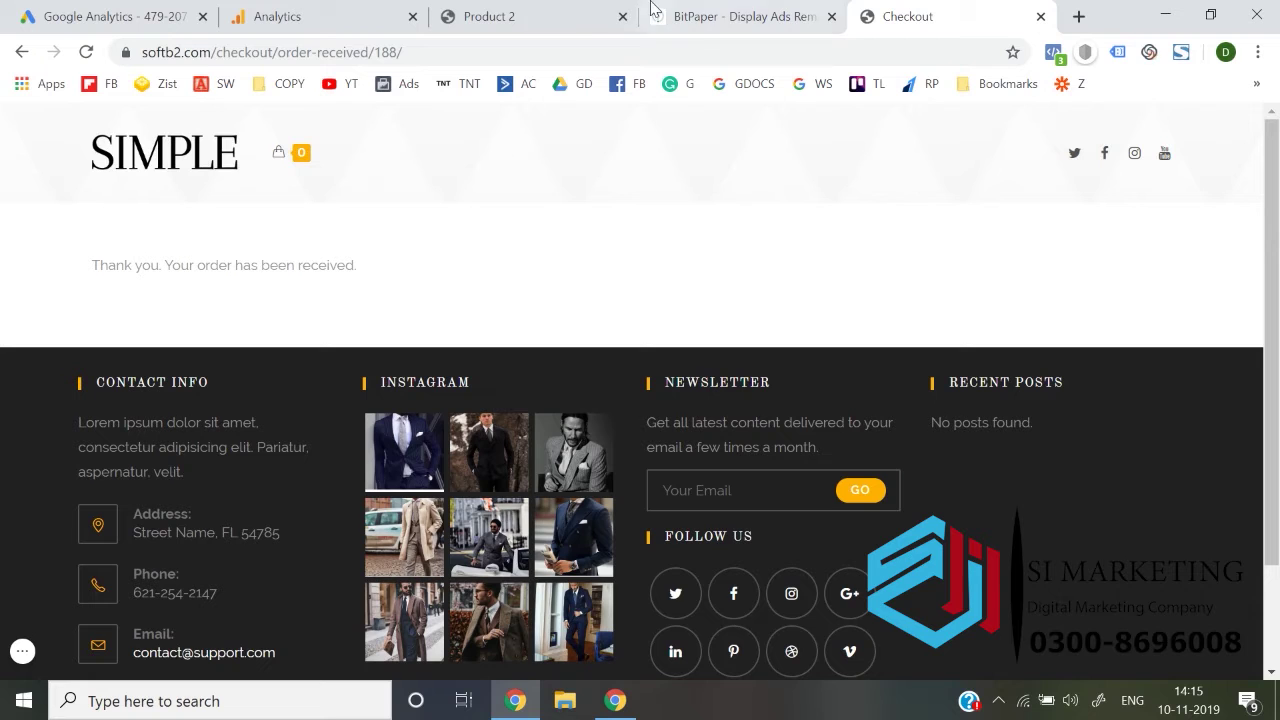
- Compare the Product 2 page with the order confirmation page and the product-to-thank-you-page sketch in BitPaper
{"action": "left_click", "coordinate": [563, 14]}
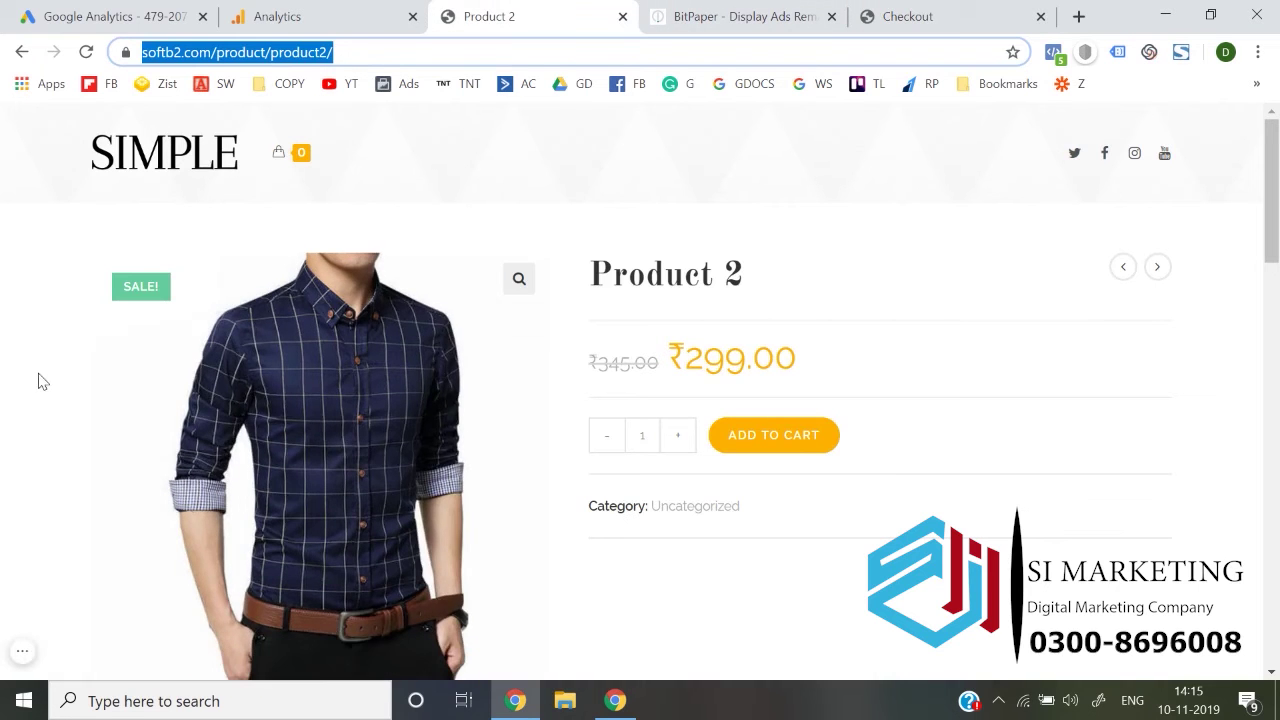
{"action": "left_click", "coordinate": [37, 380]}
{"action": "left_click", "coordinate": [912, 12]}
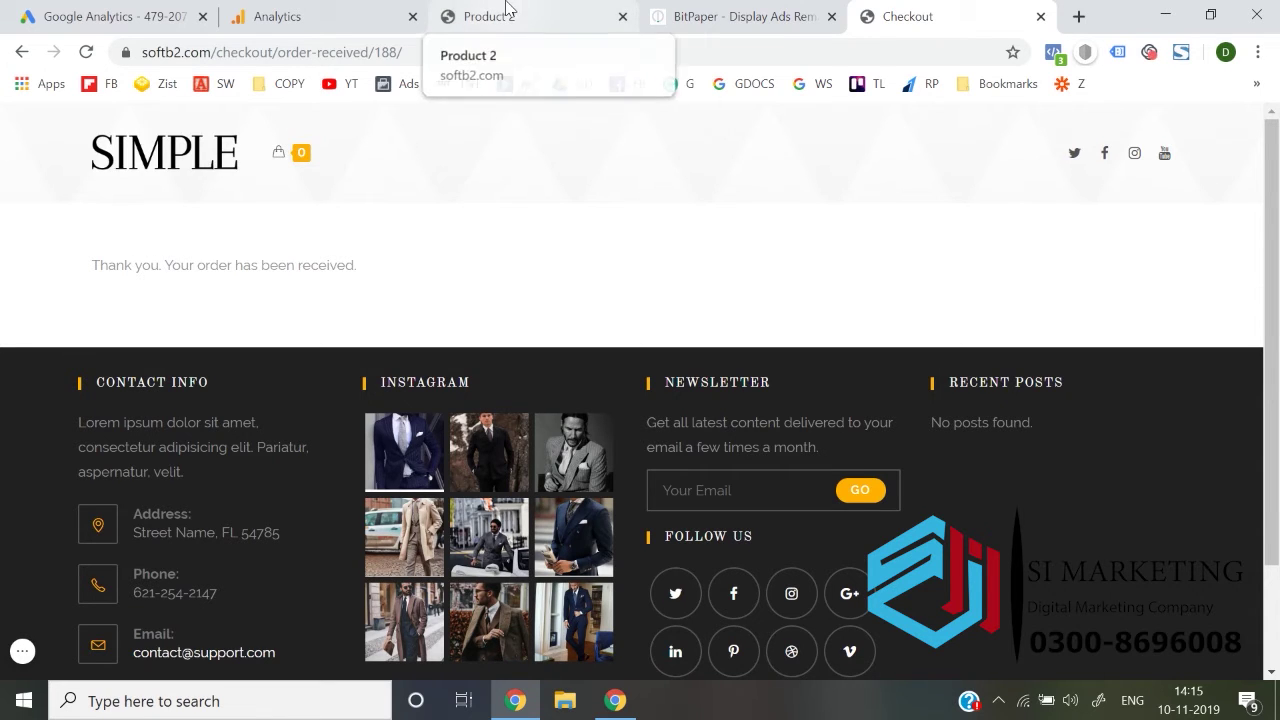
{"action": "left_click", "coordinate": [674, 12]}
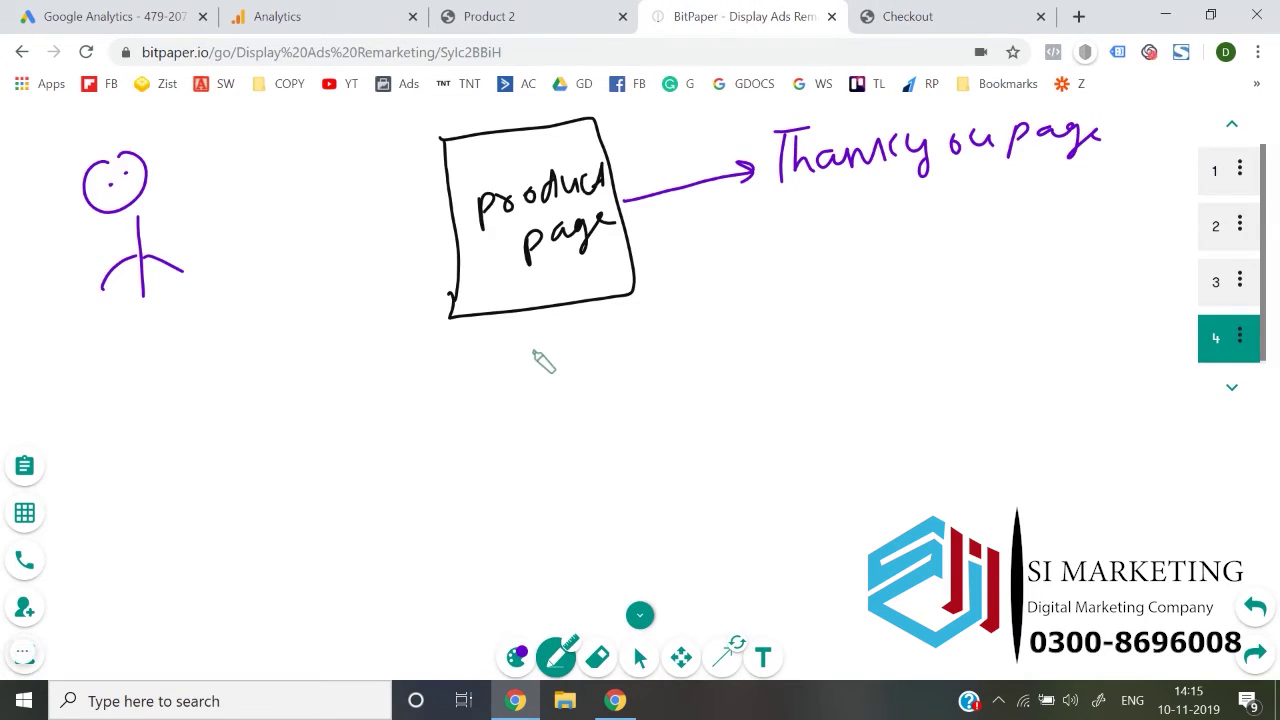
{"action": "left_click", "coordinate": [571, 10]}
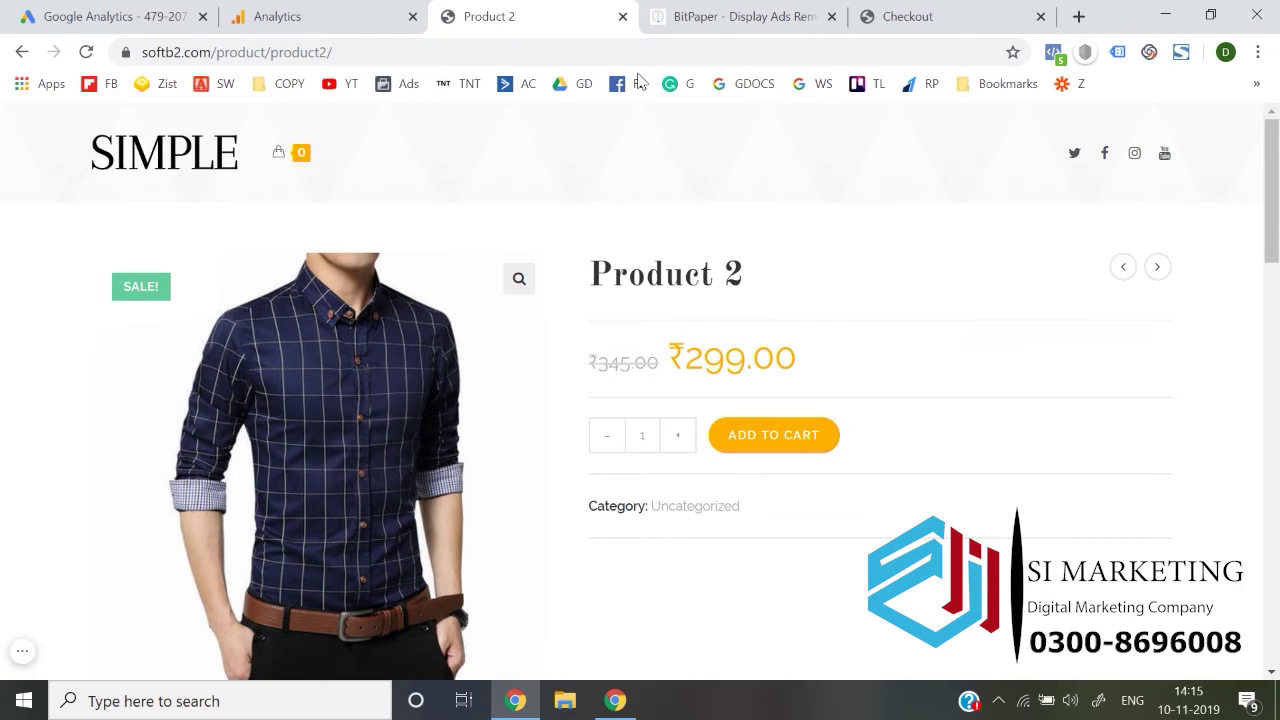
{"action": "left_click", "coordinate": [983, 10]}
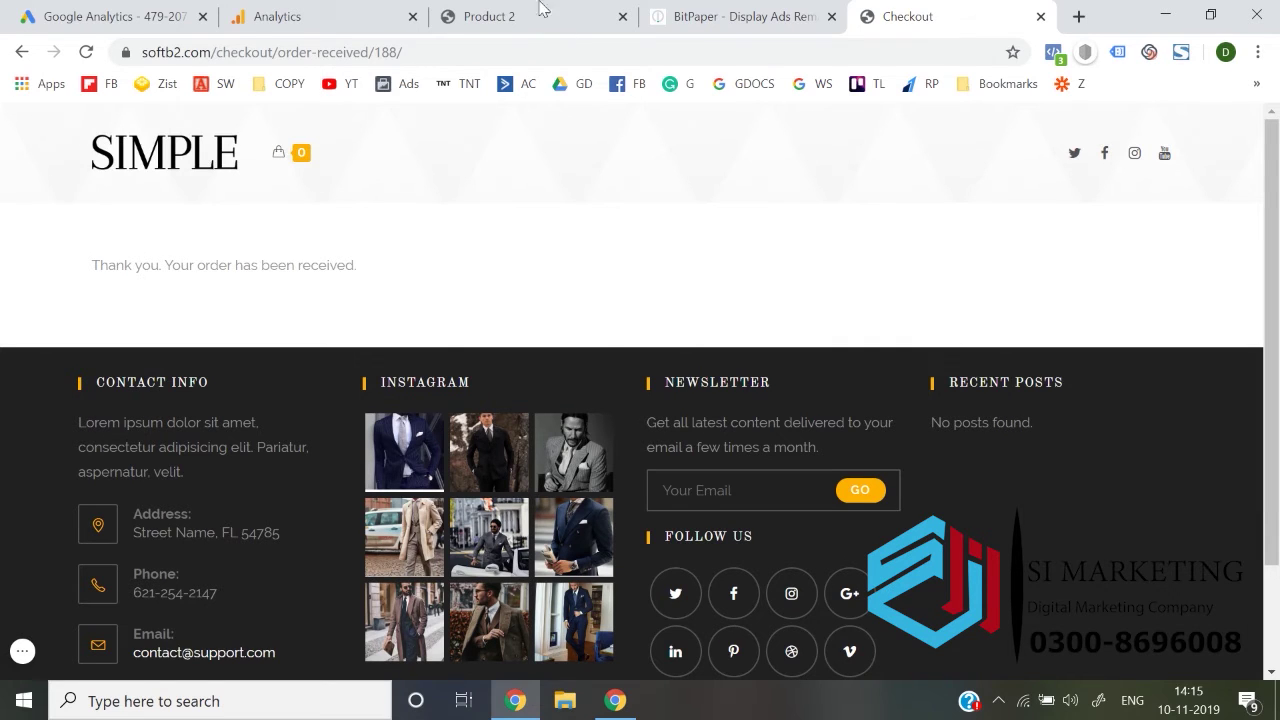
- Switch to Google Analytics and open the Audiences definitions in the softb2.com property's admin settings
{"action": "left_click", "coordinate": [380, 12]}
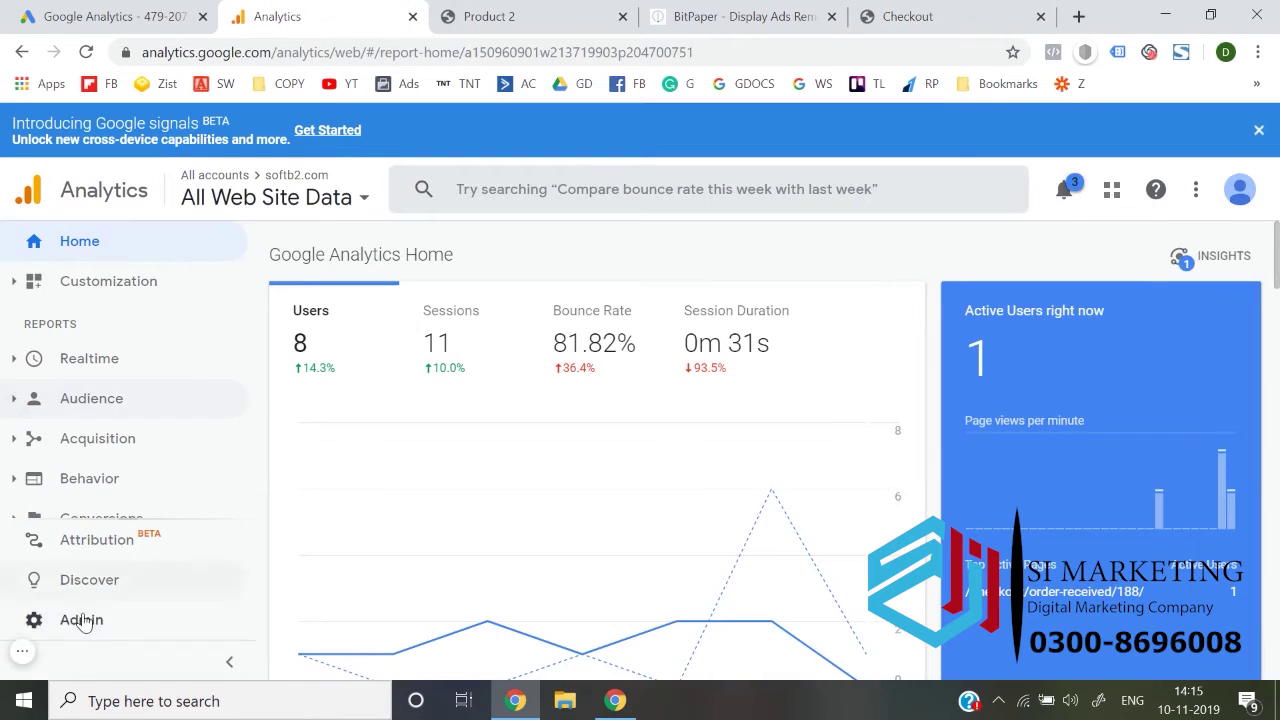
{"action": "scroll", "coordinate": [151, 437], "scroll_direction": "down", "scroll_amount": 1}
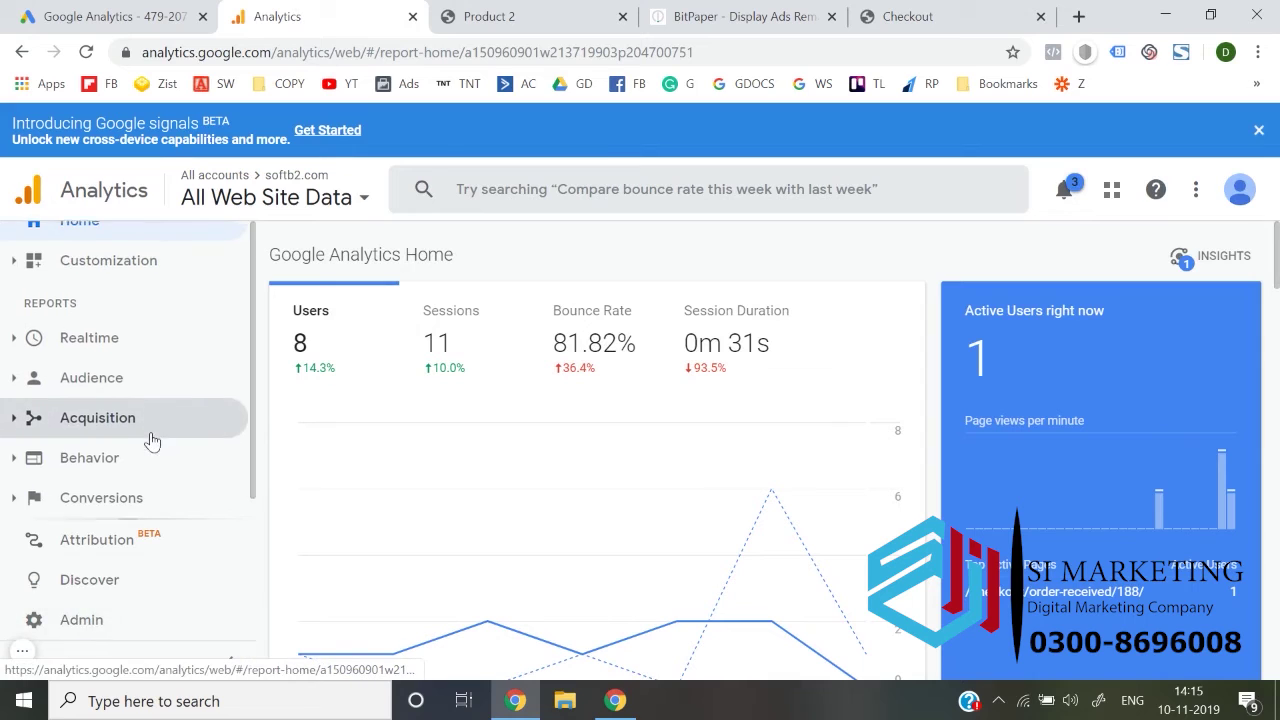
{"action": "left_click", "coordinate": [82, 621]}
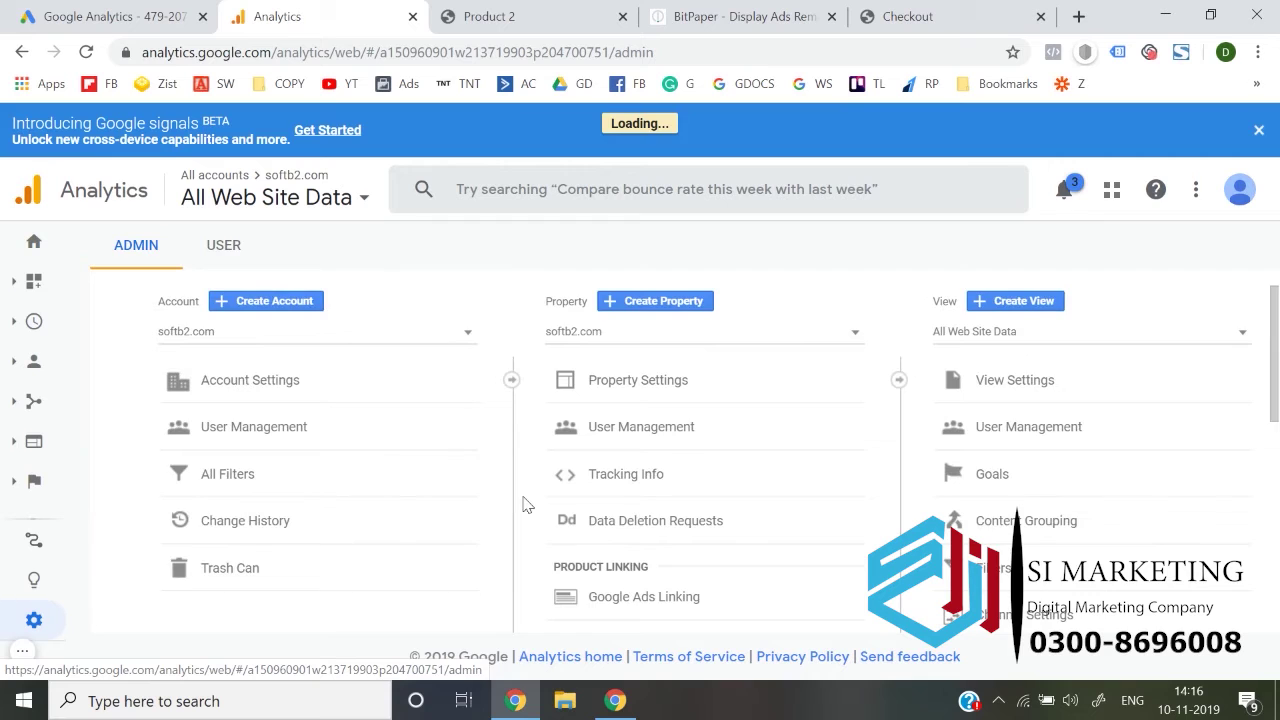
{"action": "scroll", "coordinate": [560, 495], "scroll_direction": "down", "scroll_amount": 3}
{"action": "left_click", "coordinate": [640, 504]}
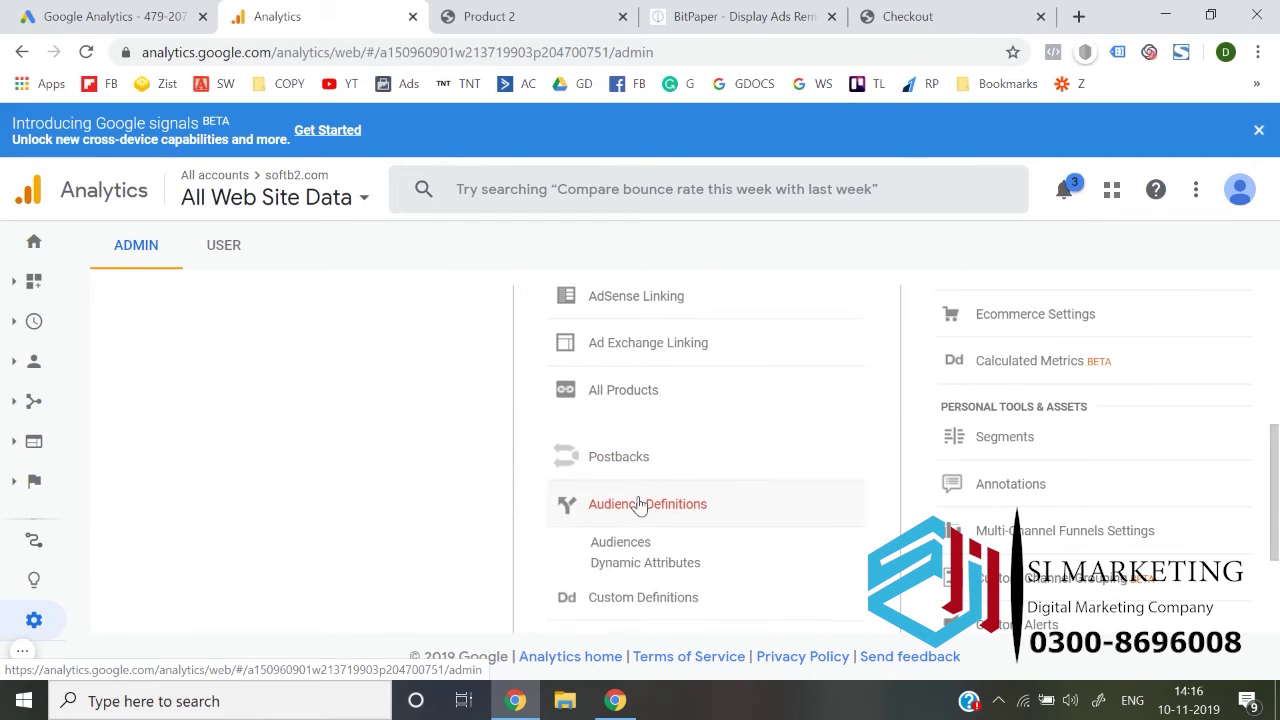
{"action": "left_click", "coordinate": [634, 540]}
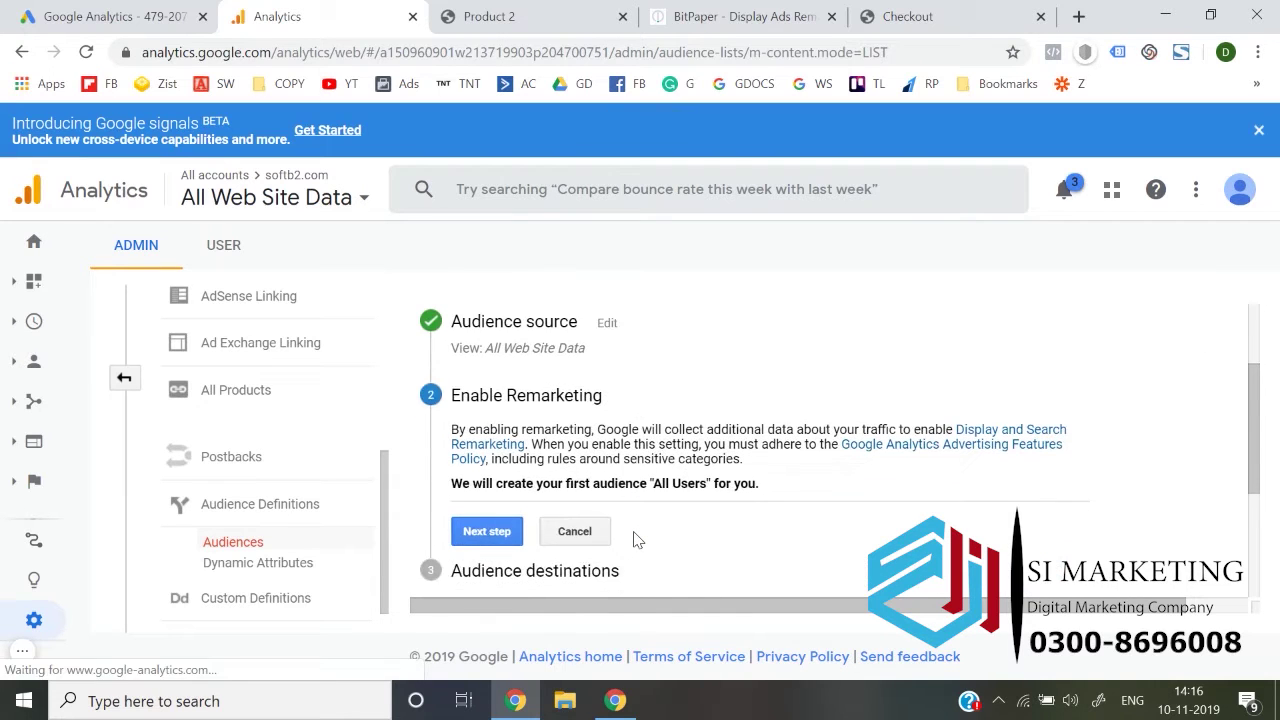
- Review the Enable Remarketing terms and continue to the audience destinations
{"action": "scroll", "coordinate": [634, 537], "scroll_direction": "down", "scroll_amount": 3}
{"action": "scroll", "coordinate": [634, 535], "scroll_direction": "up", "scroll_amount": 3}
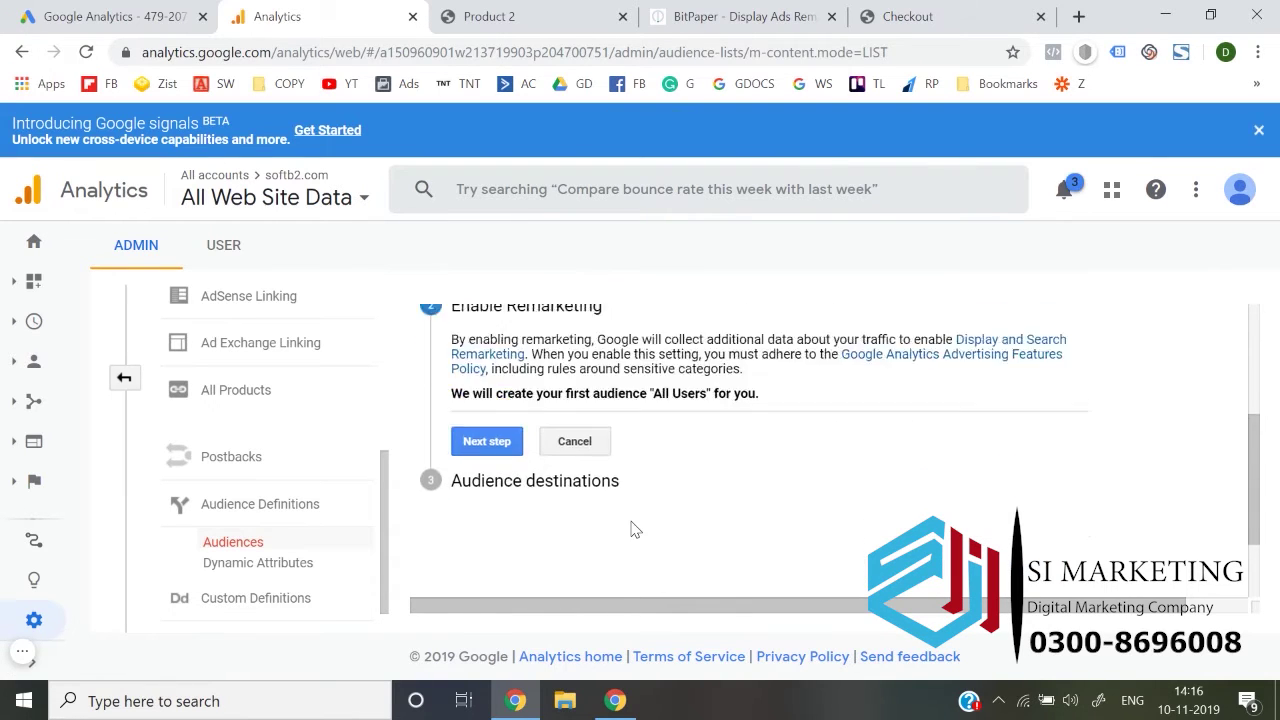
{"action": "scroll", "coordinate": [634, 530], "scroll_direction": "down", "scroll_amount": 3}
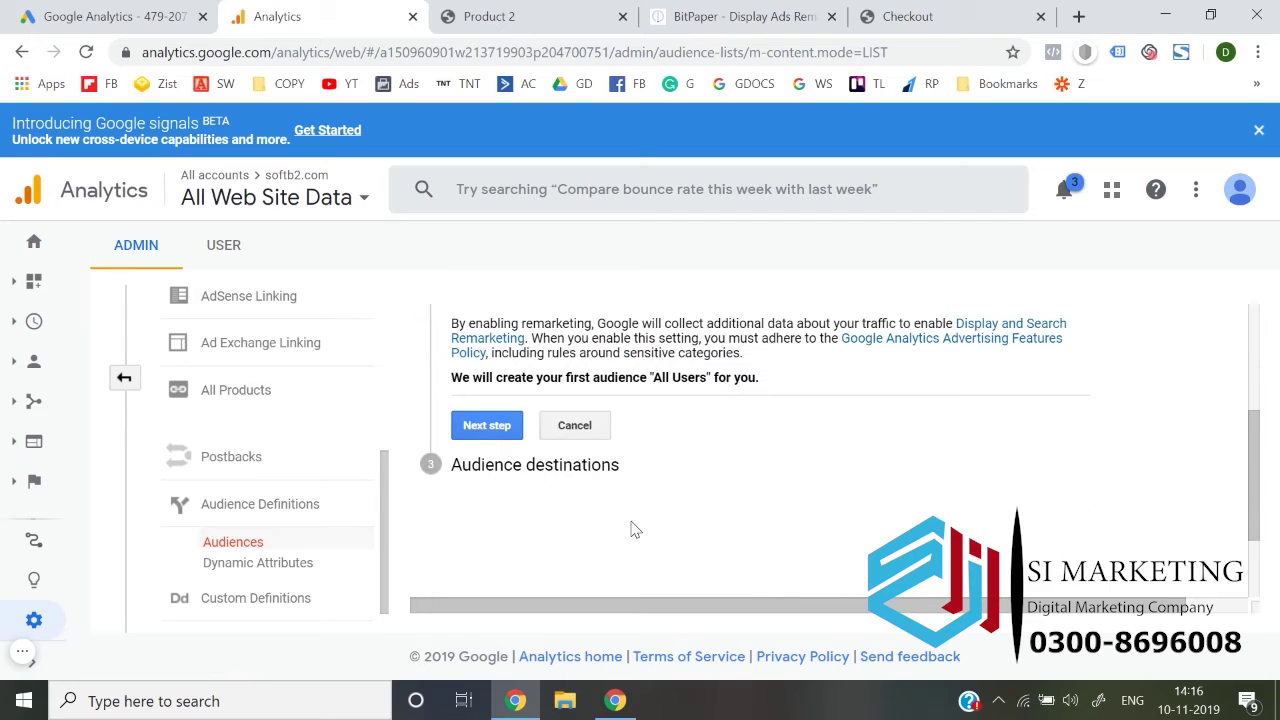
{"action": "left_click", "coordinate": [487, 425]}
{"action": "scroll", "coordinate": [500, 490], "scroll_direction": "down", "scroll_amount": 1}
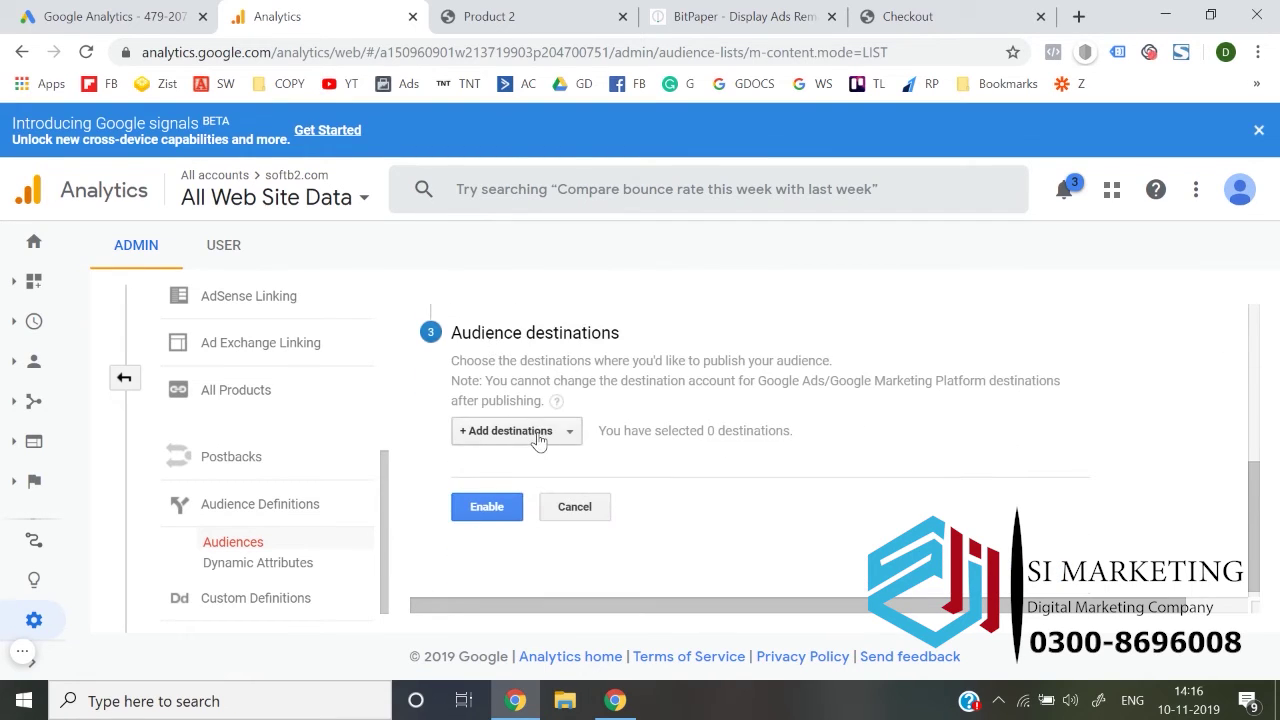
- Add the Softb2 Google Ads account as audience destination and enable remarketing with the first All Users audience
{"action": "left_click", "coordinate": [538, 432]}
{"action": "left_click", "coordinate": [532, 562]}
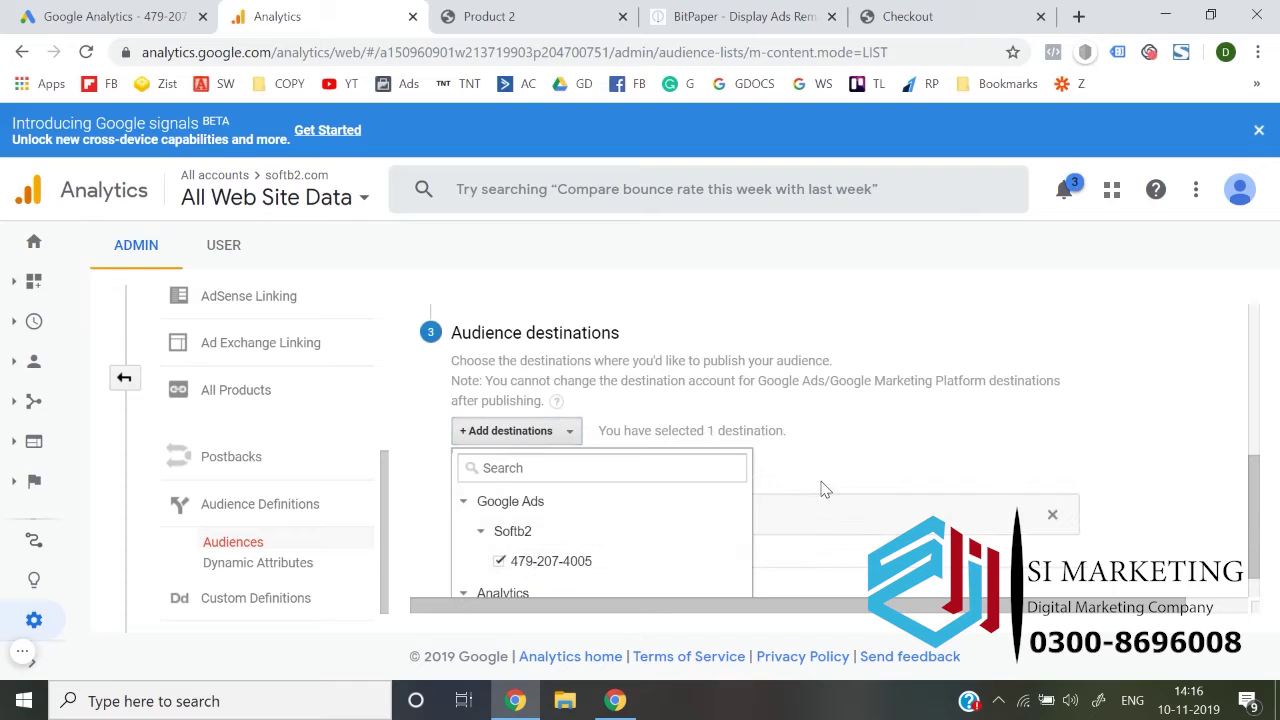
{"action": "left_click", "coordinate": [897, 452]}
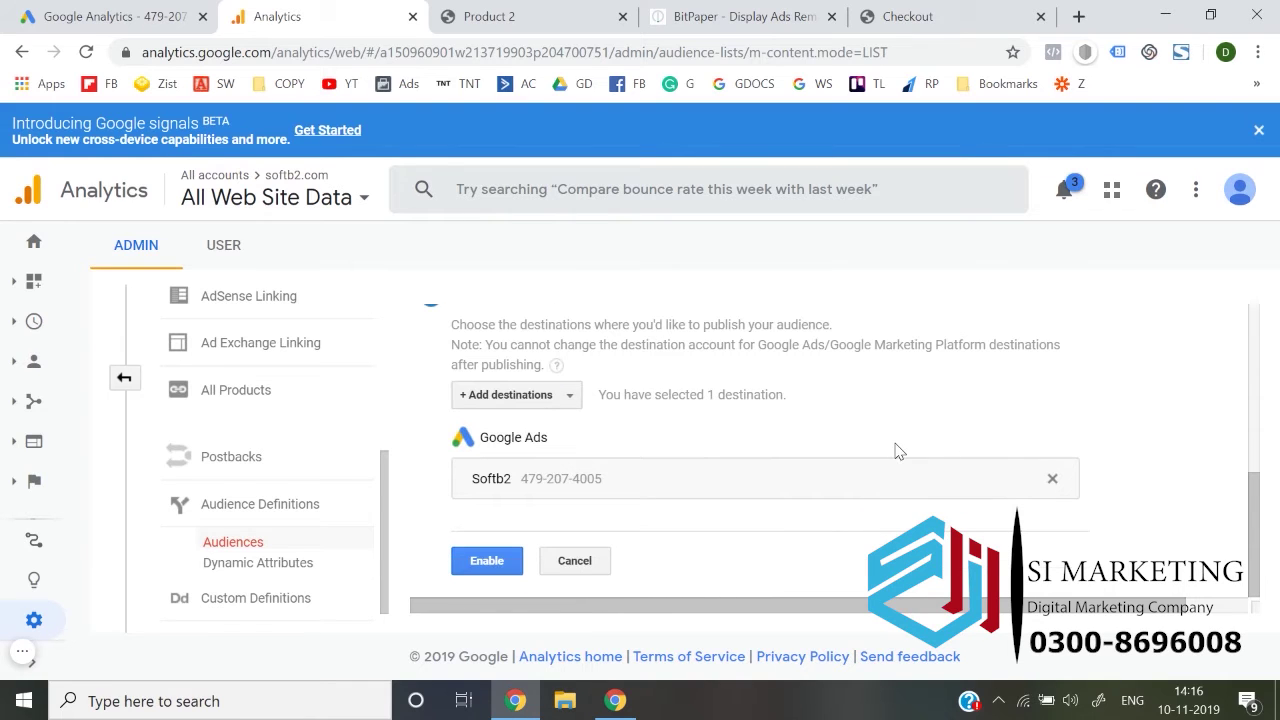
{"action": "left_click", "coordinate": [498, 562]}
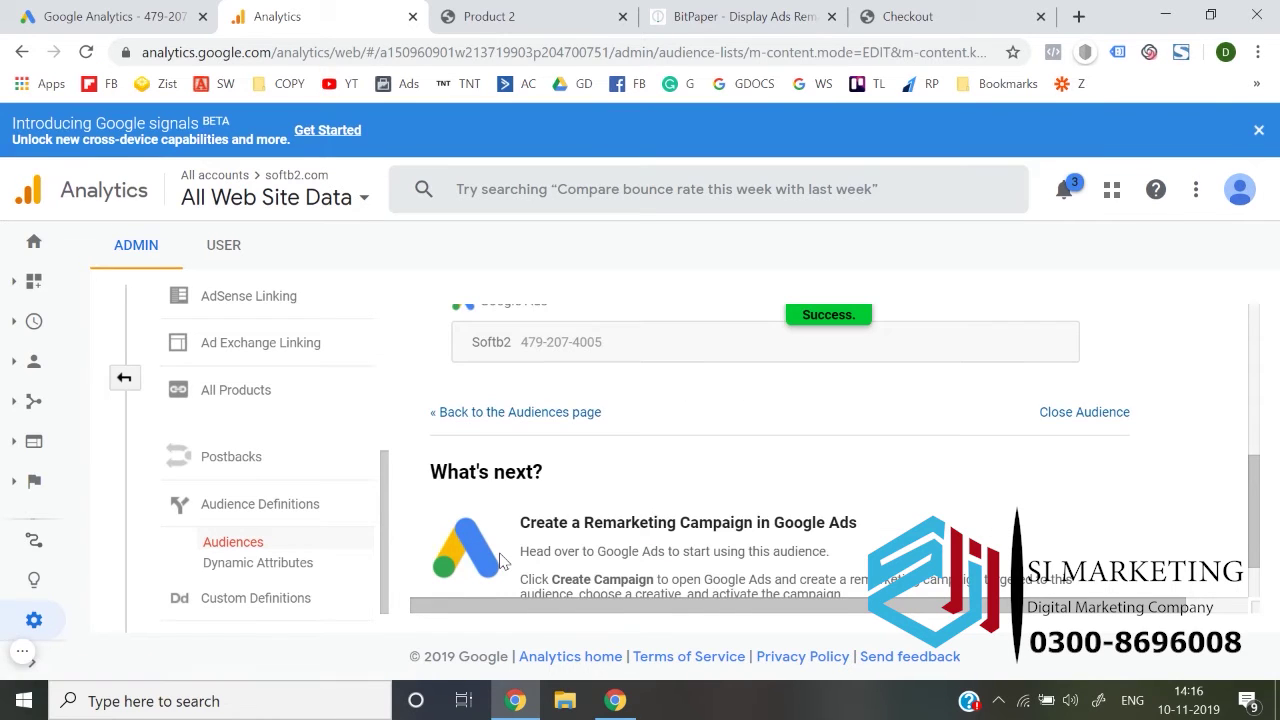
- Return to the Audiences page, check the Product 2 page's address, and start a new audience
{"action": "left_click", "coordinate": [550, 366]}
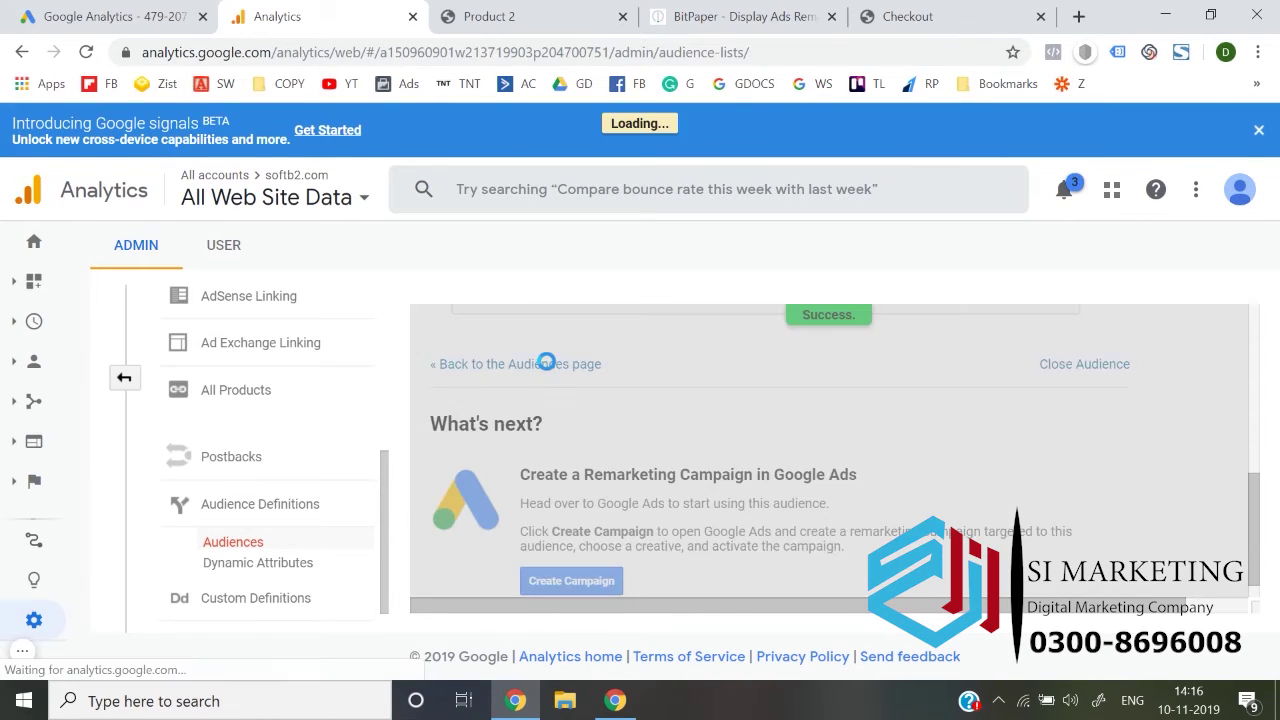
{"action": "left_click", "coordinate": [540, 16]}
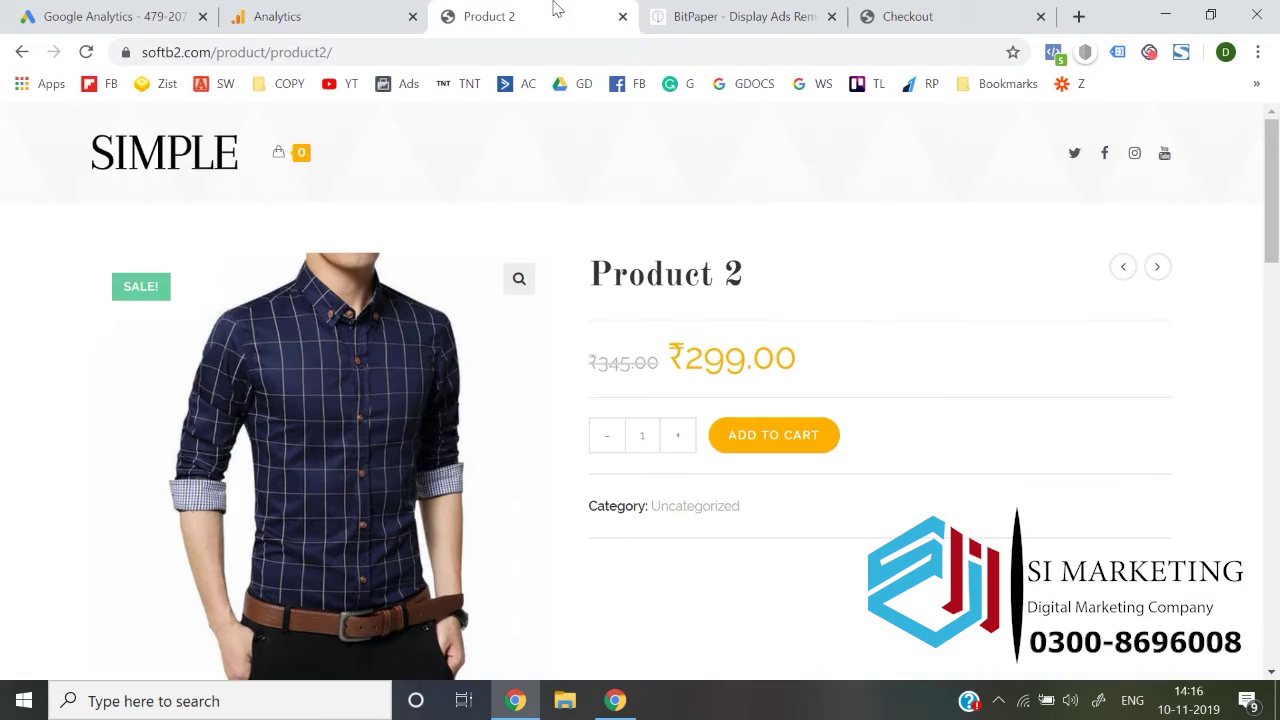
{"action": "left_click", "coordinate": [420, 51]}
{"action": "left_click", "coordinate": [349, 10]}
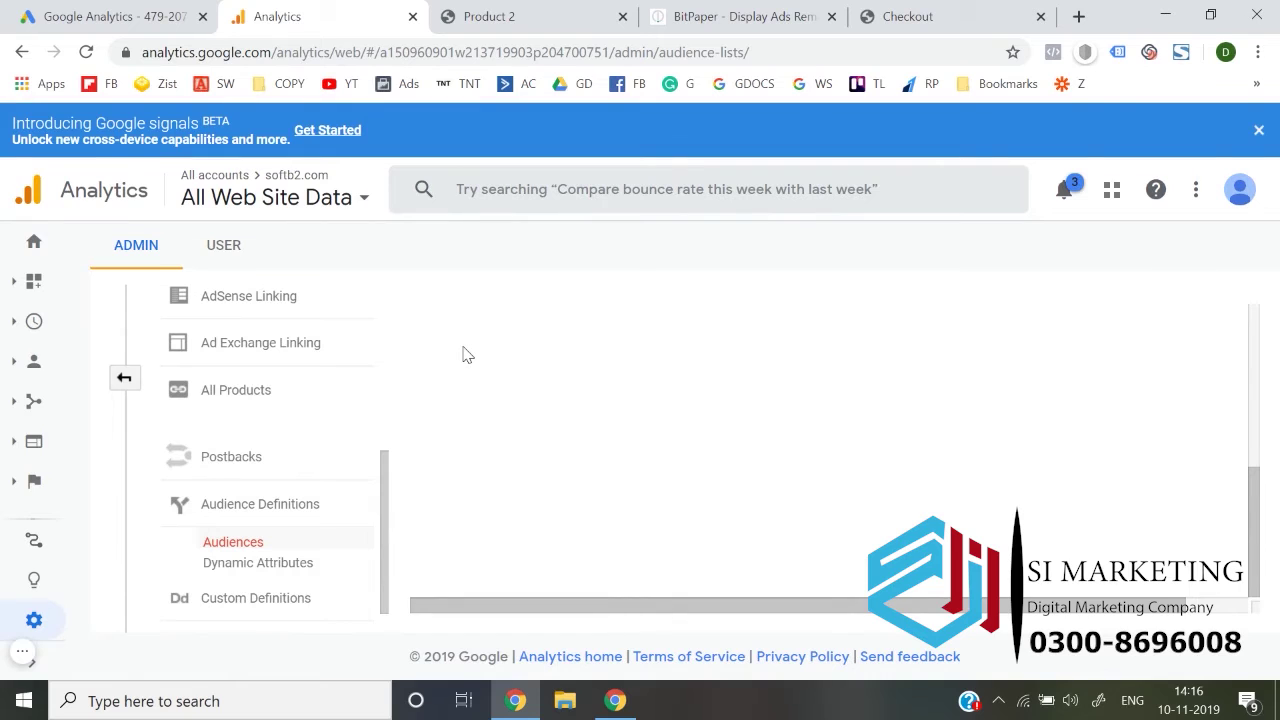
{"action": "left_click", "coordinate": [510, 432]}
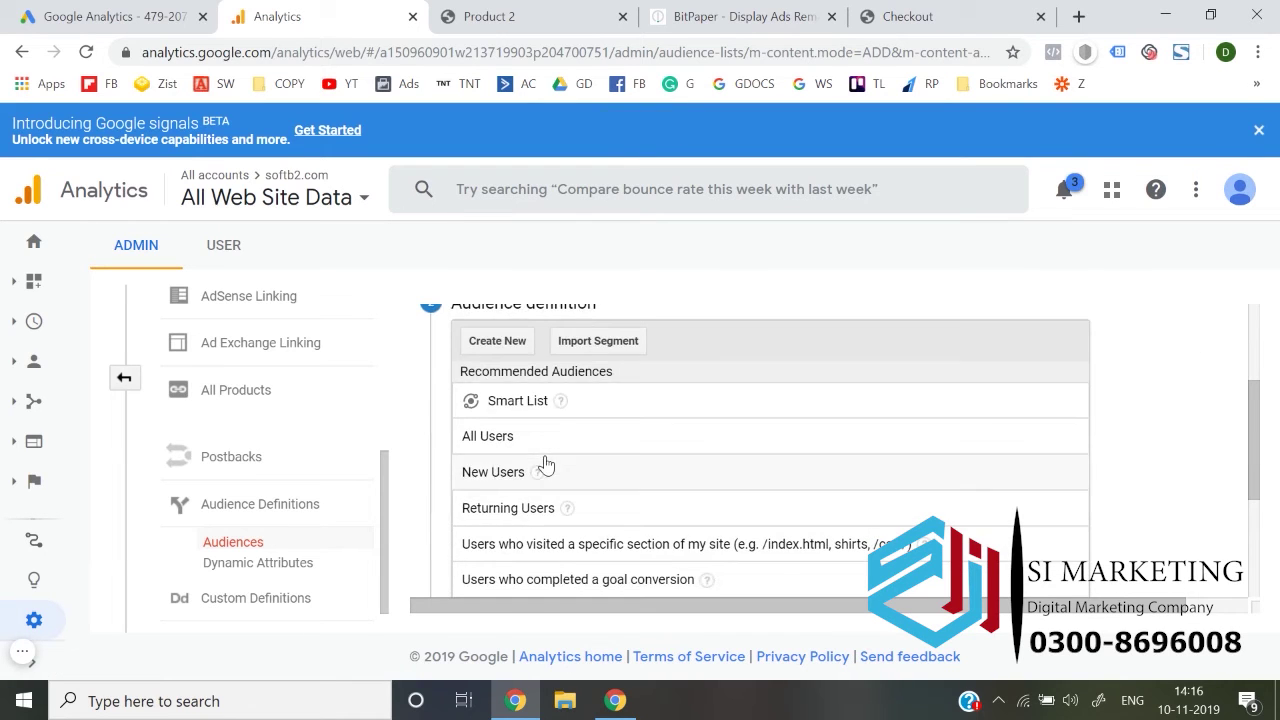
- Dismiss the Google signals banner and create a new audience definition in Audience Builder
{"action": "scroll", "coordinate": [545, 465], "scroll_direction": "up", "scroll_amount": 2}
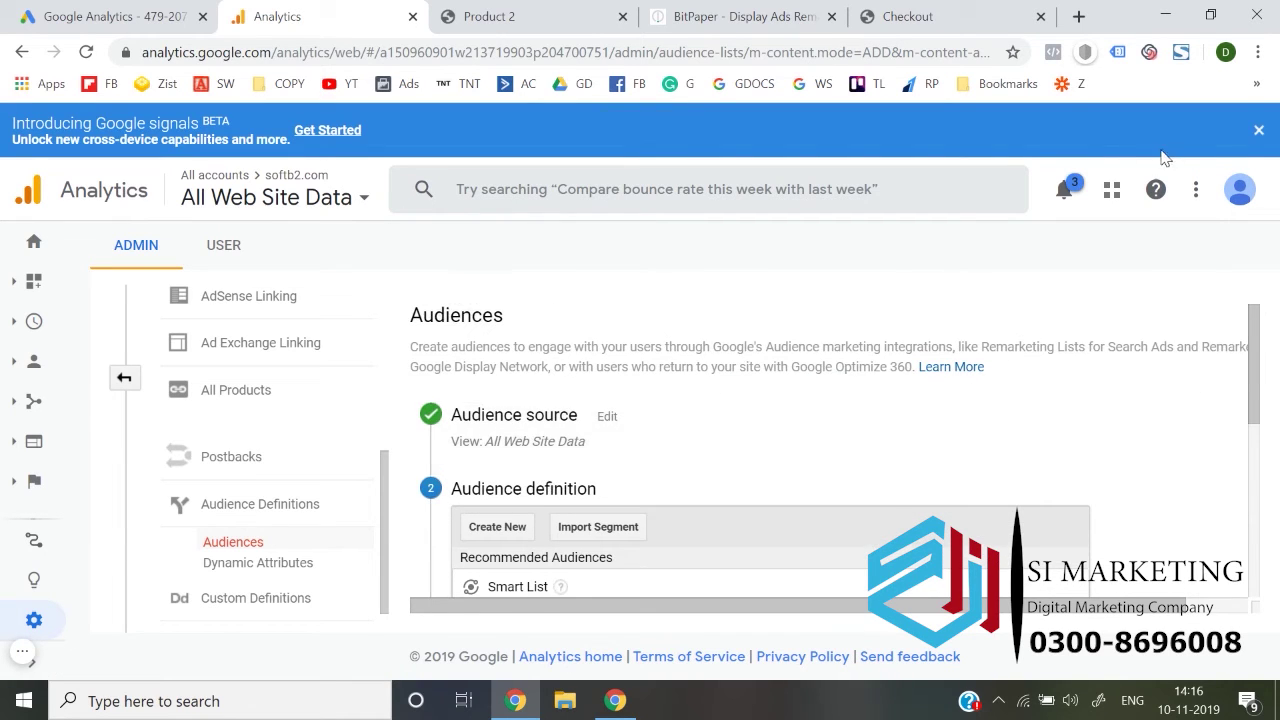
{"action": "left_click", "coordinate": [1259, 130]}
{"action": "left_click", "coordinate": [520, 474]}
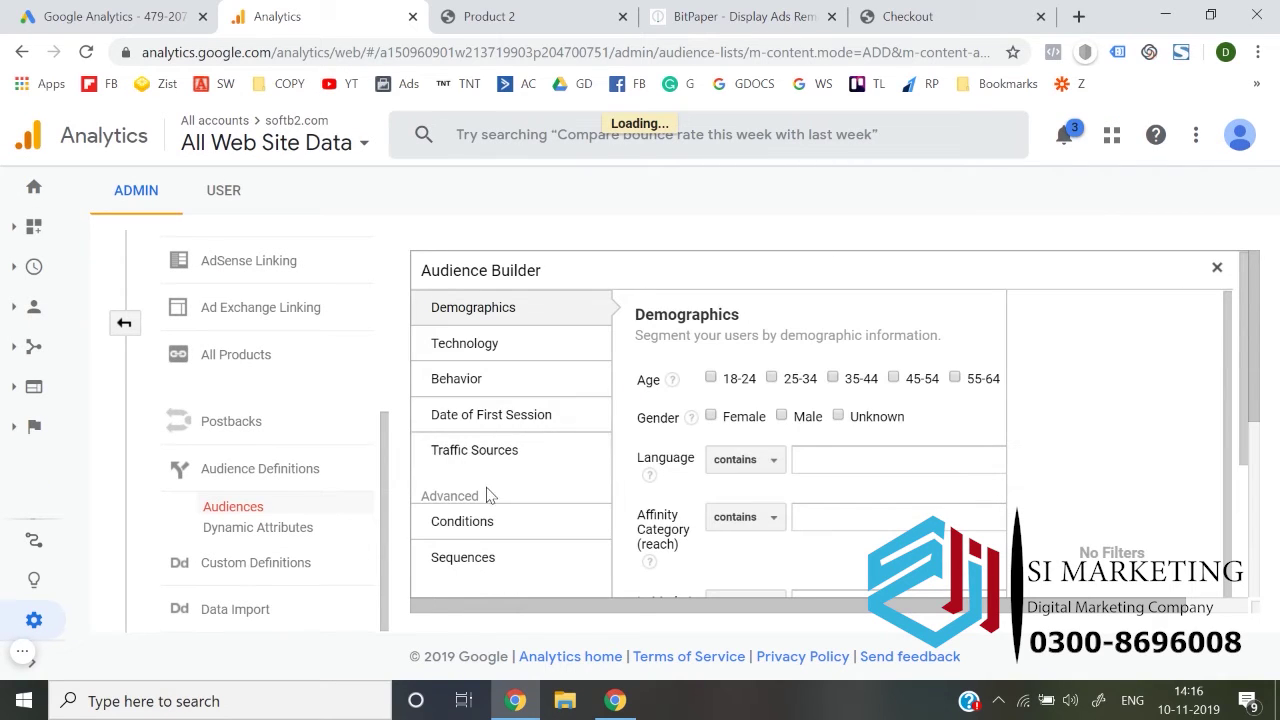
- Set up an advanced condition that includes sessions where Page exactly matches a value
{"action": "left_click", "coordinate": [488, 515]}
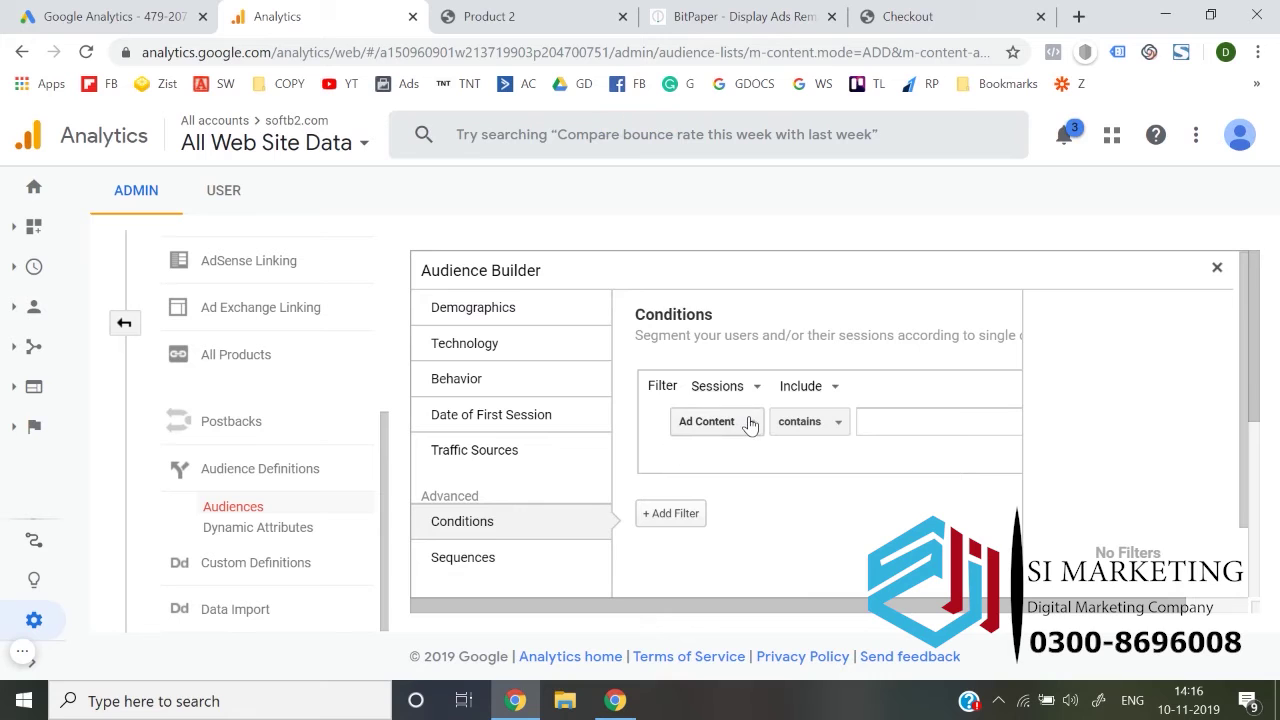
{"action": "left_click", "coordinate": [748, 424]}
{"action": "type", "text": "page"}
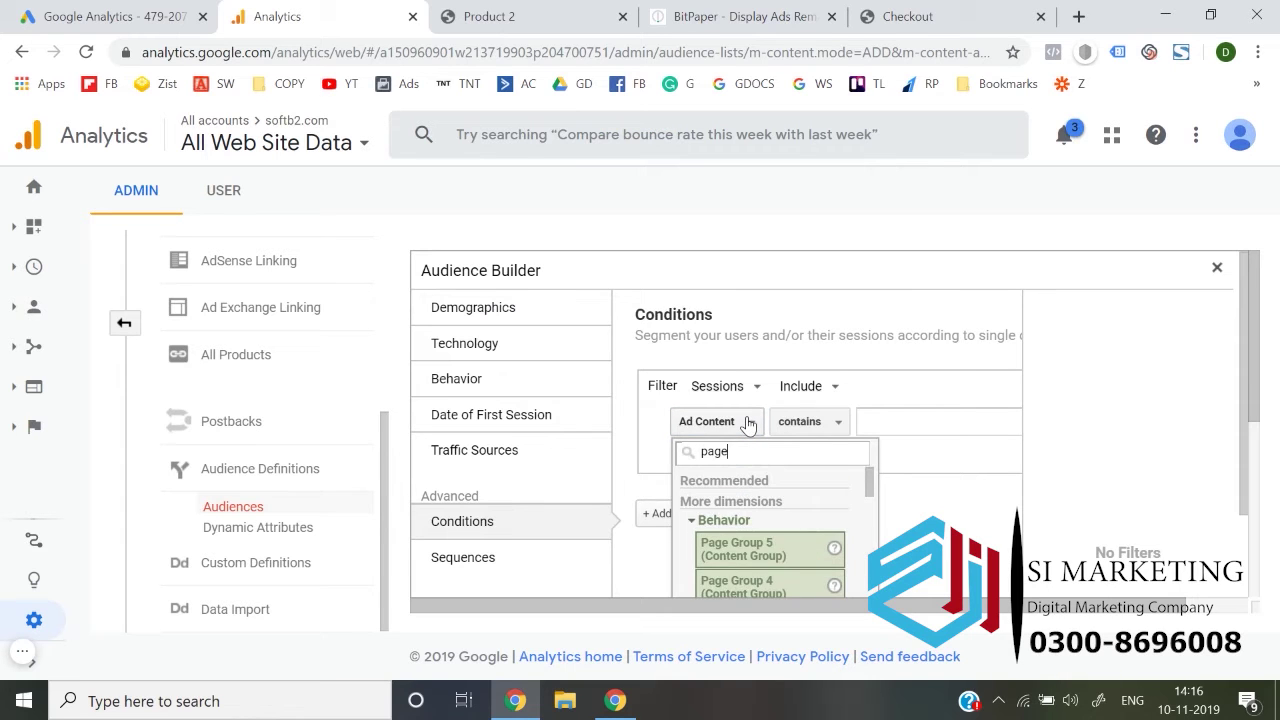
{"action": "scroll", "coordinate": [737, 488], "scroll_direction": "down", "scroll_amount": 5}
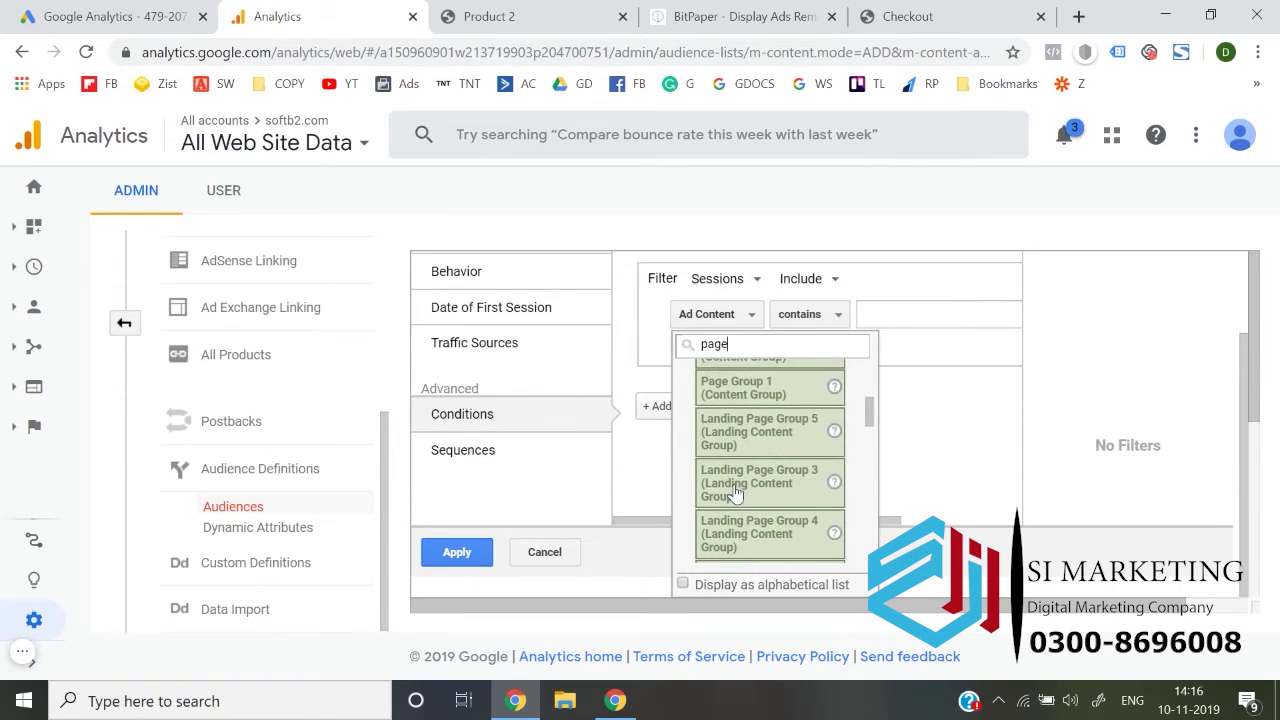
{"action": "scroll", "coordinate": [737, 492], "scroll_direction": "down", "scroll_amount": 3}
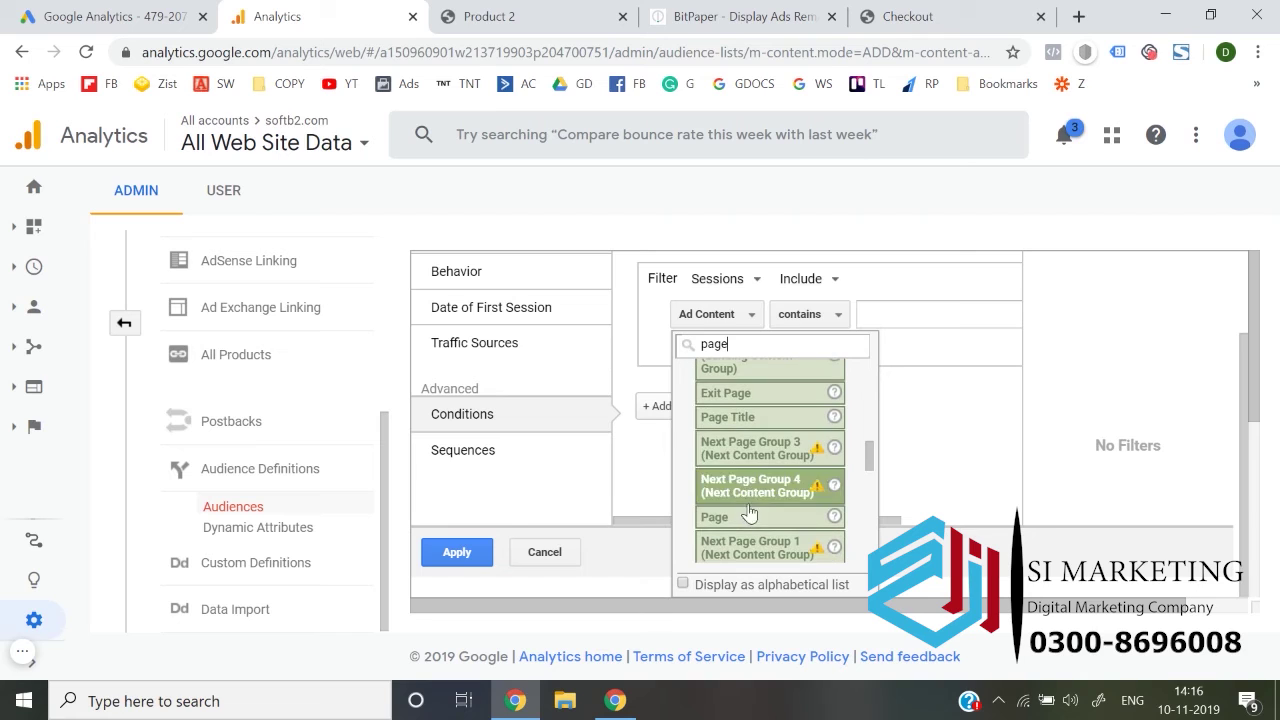
{"action": "left_click", "coordinate": [749, 518]}
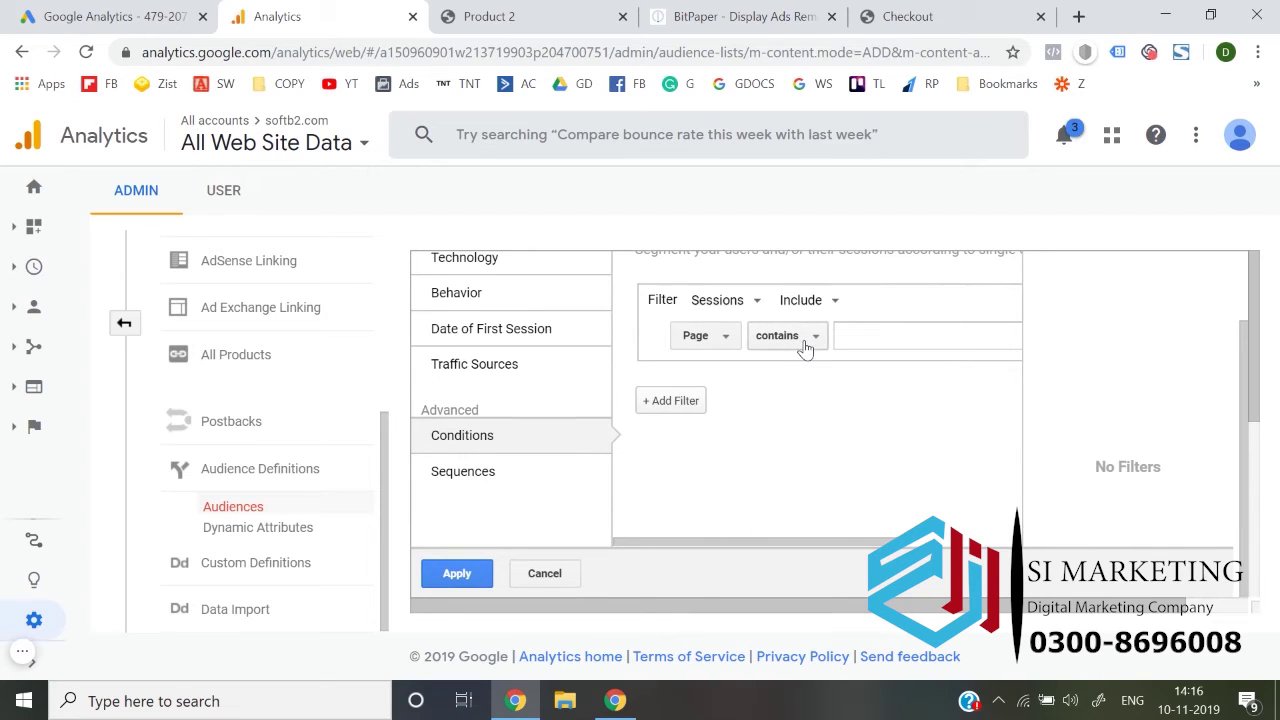
{"action": "left_click", "coordinate": [806, 342]}
{"action": "left_click", "coordinate": [814, 373]}
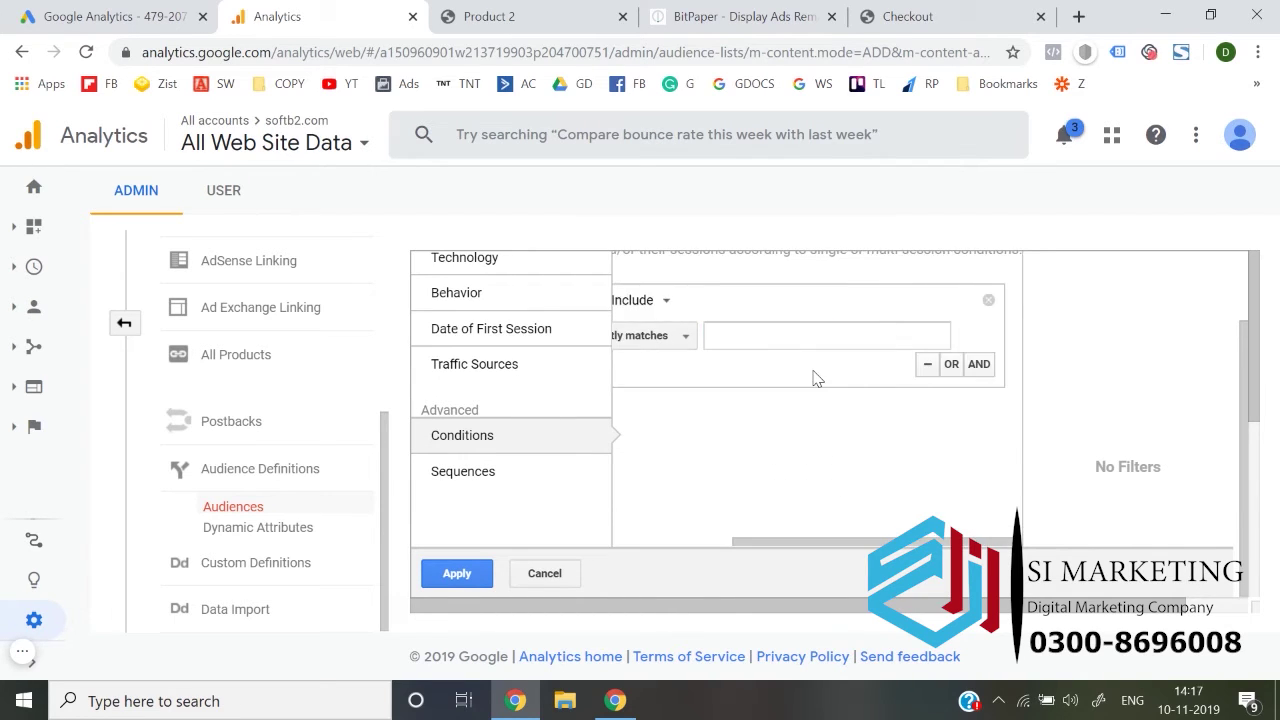
- Copy the path /product/product2/ from the Product 2 page's address and enter it as the Page condition's value
{"action": "left_click", "coordinate": [590, 16]}
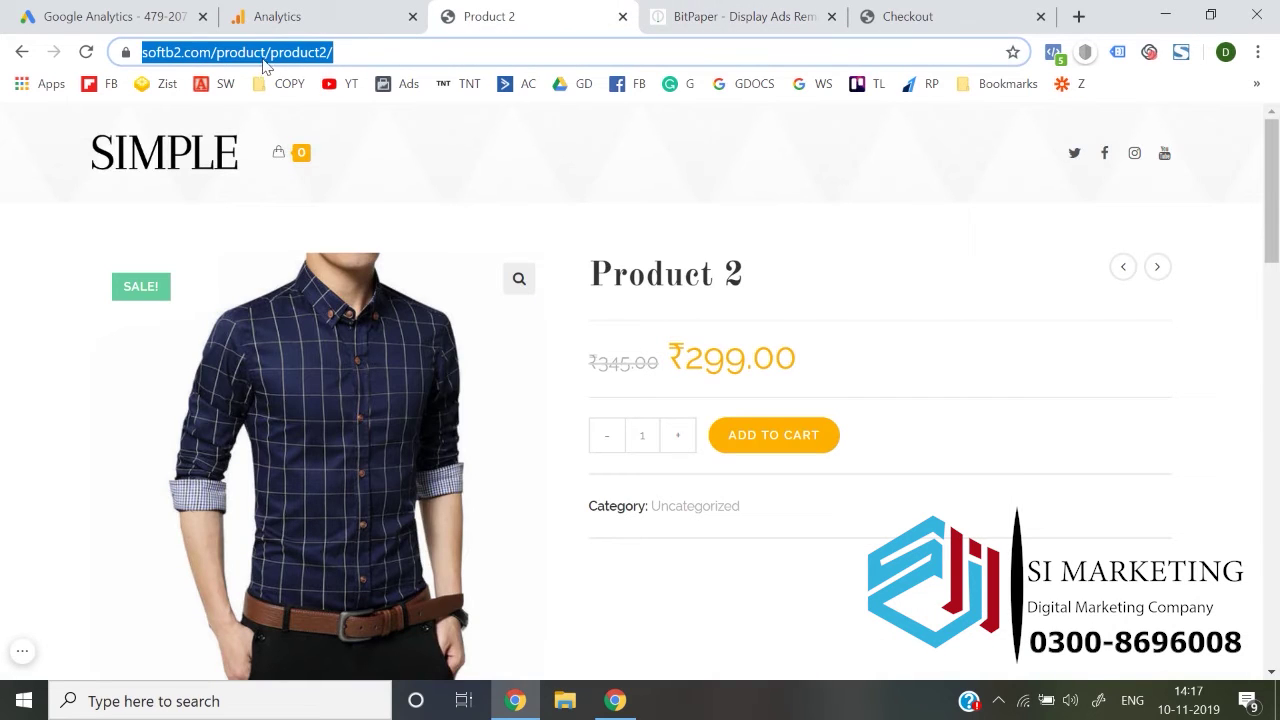
{"action": "left_click", "coordinate": [222, 56]}
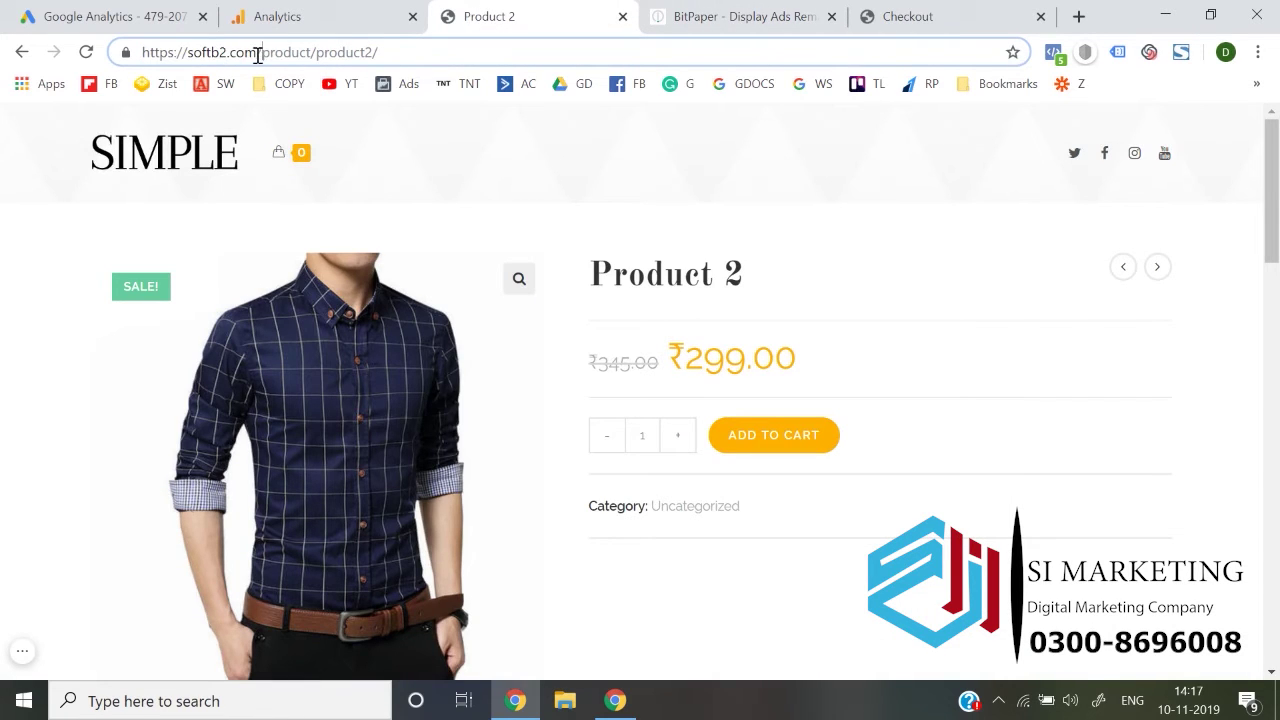
{"action": "left_click_drag", "start_coordinate": [258, 55], "coordinate": [414, 63]}
{"action": "key", "text": "ctrl+c"}
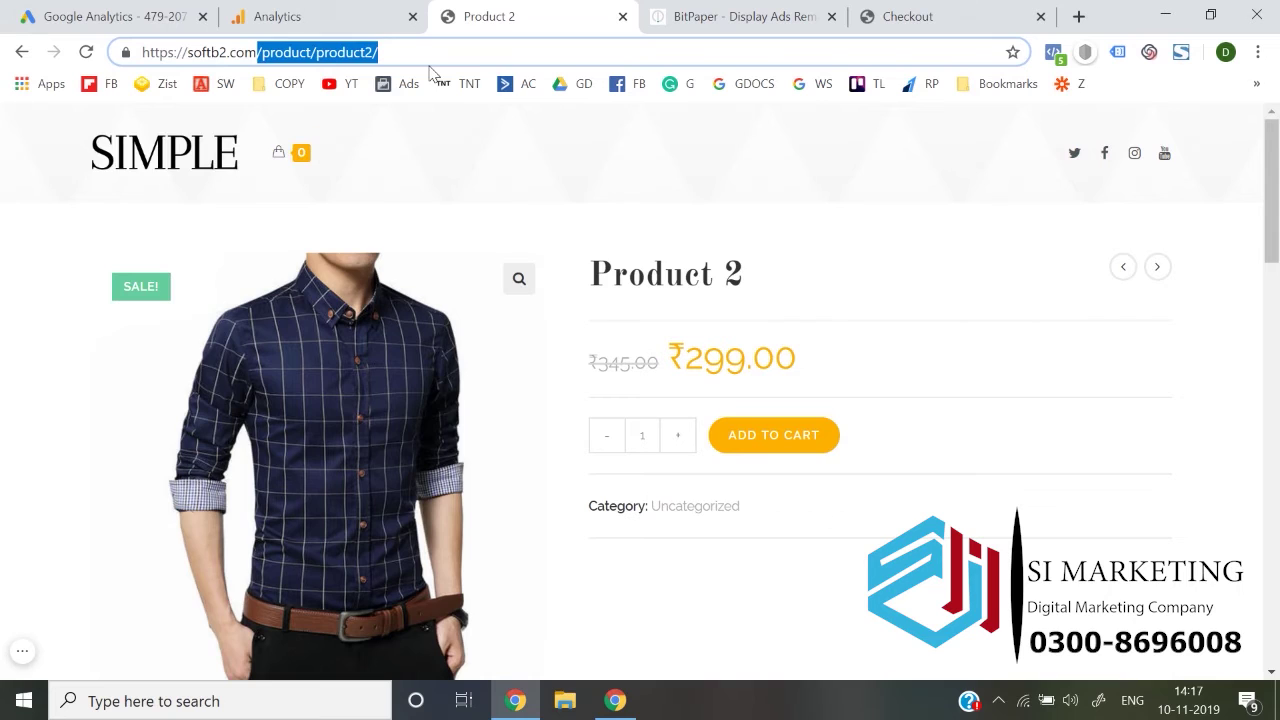
{"action": "left_click", "coordinate": [373, 10]}
{"action": "left_click", "coordinate": [775, 333]}
{"action": "key", "text": "ctrl+v"}
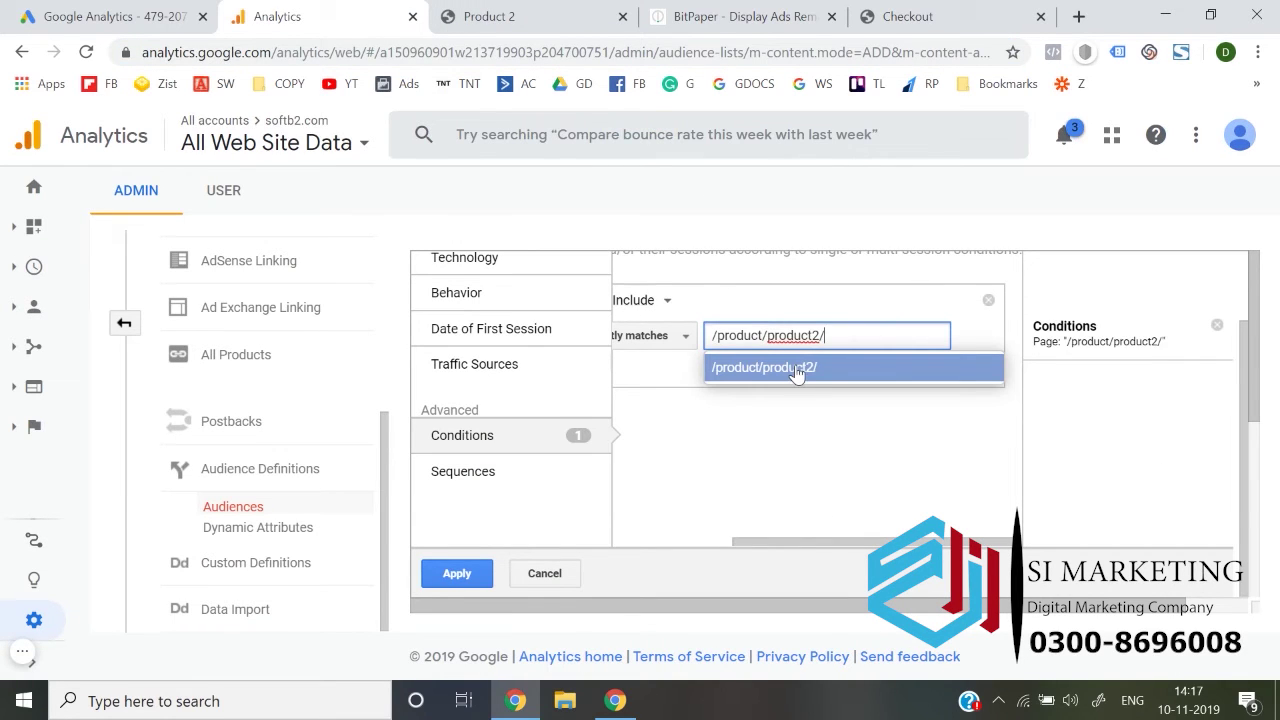
{"action": "left_click", "coordinate": [797, 370]}
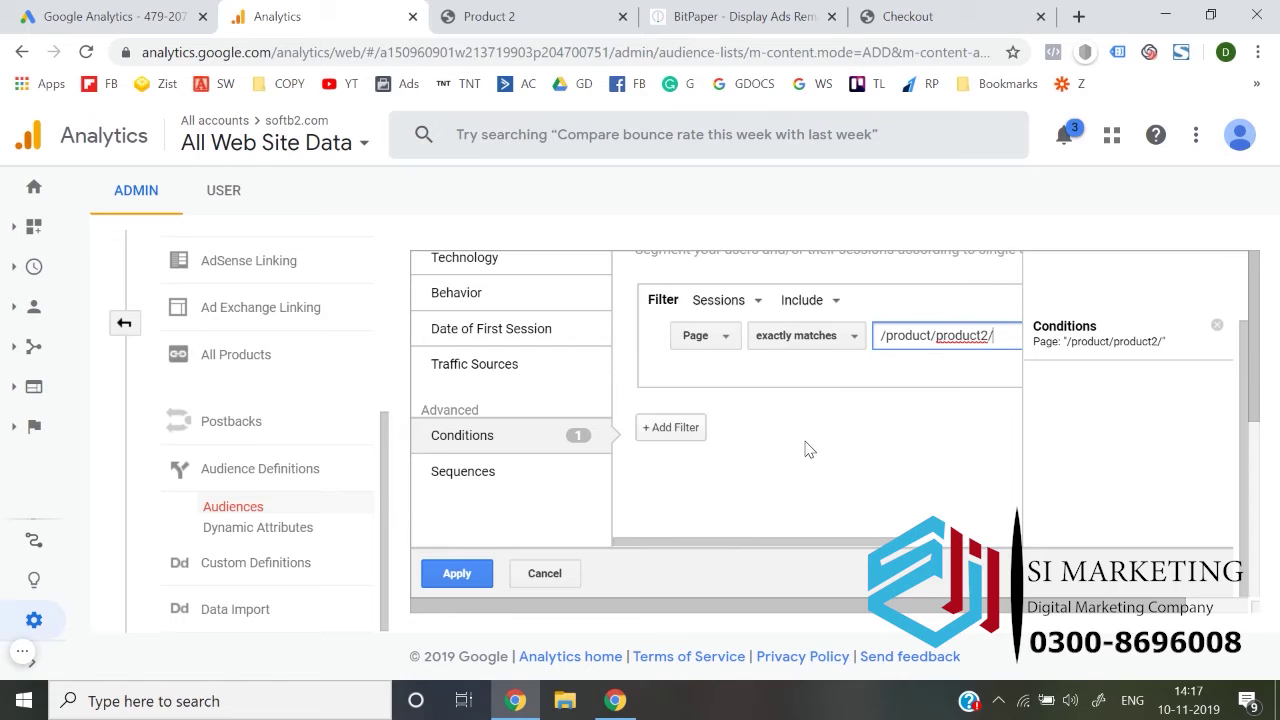
- Apply the Page condition to the audience definition and set its membership duration to 540 days
{"action": "left_click", "coordinate": [450, 572]}
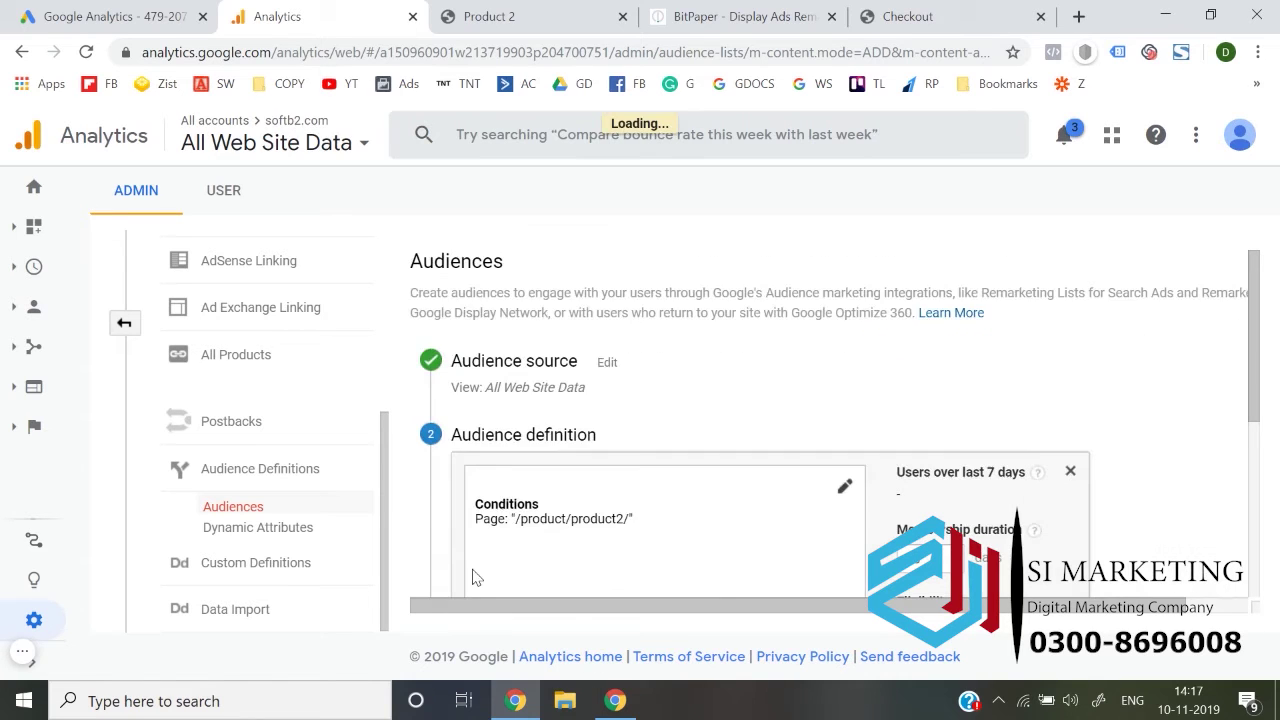
{"action": "scroll", "coordinate": [974, 349], "scroll_direction": "down", "scroll_amount": 3}
{"action": "left_click", "coordinate": [928, 330]}
{"action": "double_click", "coordinate": [929, 331]}
{"action": "left_click", "coordinate": [1168, 415]}
{"action": "scroll", "coordinate": [1168, 415], "scroll_direction": "up", "scroll_amount": 2}
{"action": "scroll", "coordinate": [1168, 415], "scroll_direction": "down", "scroll_amount": 1}
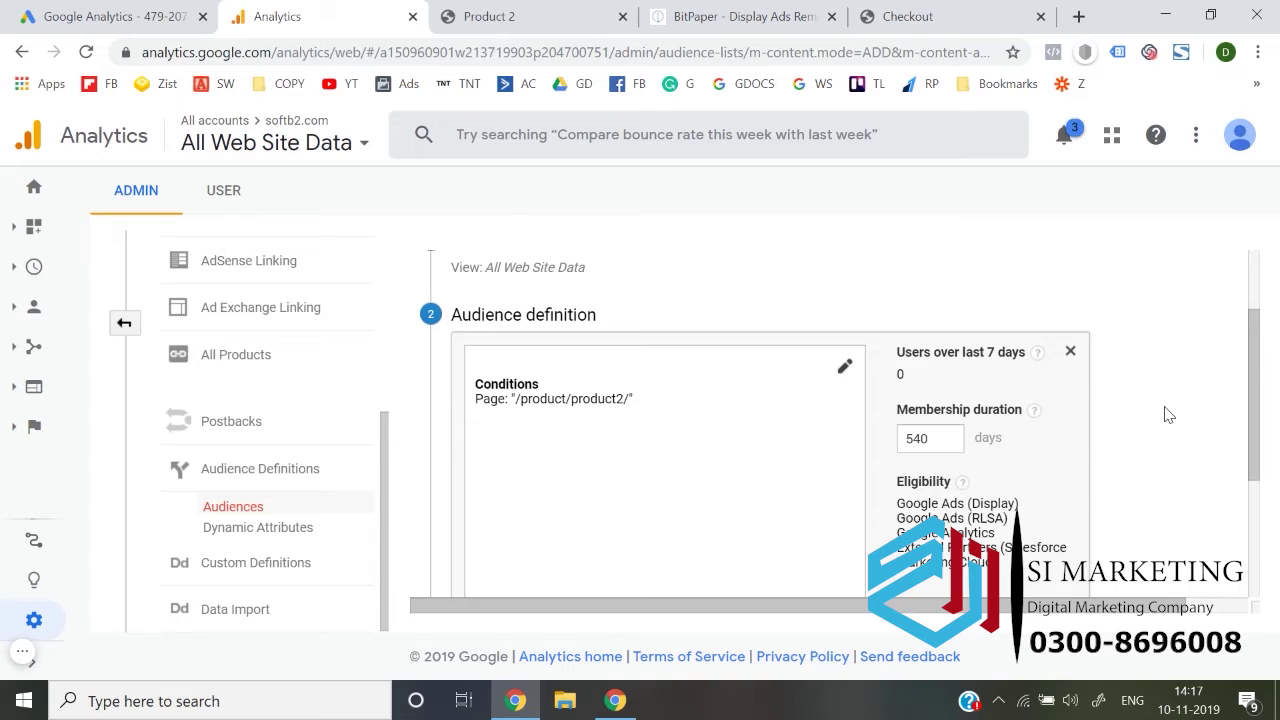
{"action": "scroll", "coordinate": [1168, 415], "scroll_direction": "down", "scroll_amount": 3}
{"action": "scroll", "coordinate": [1168, 415], "scroll_direction": "up", "scroll_amount": 3}
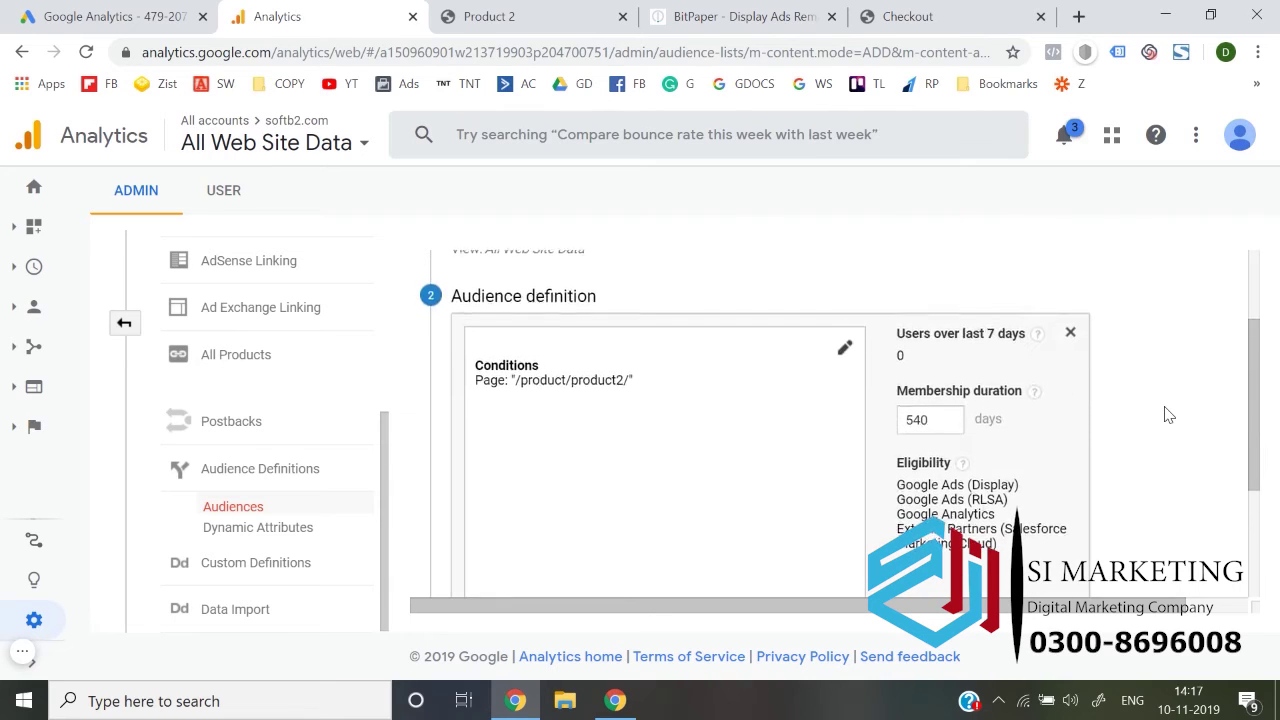
{"action": "scroll", "coordinate": [1168, 415], "scroll_direction": "down", "scroll_amount": 3}
{"action": "scroll", "coordinate": [1168, 415], "scroll_direction": "up", "scroll_amount": 2}
{"action": "scroll", "coordinate": [1168, 415], "scroll_direction": "down", "scroll_amount": 2}
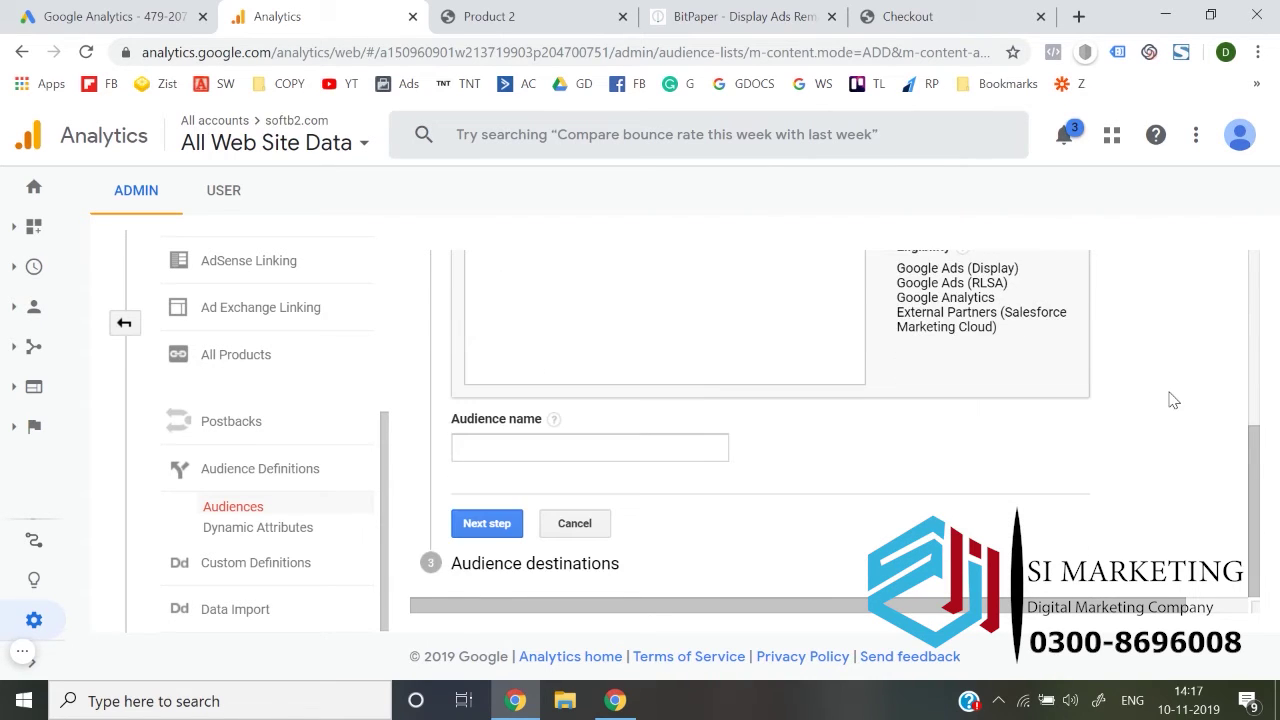
- Name the audience Visited Product 2 Page, copying the product name from the product's page, and proceed to the audience destinations
{"action": "left_click", "coordinate": [576, 450]}
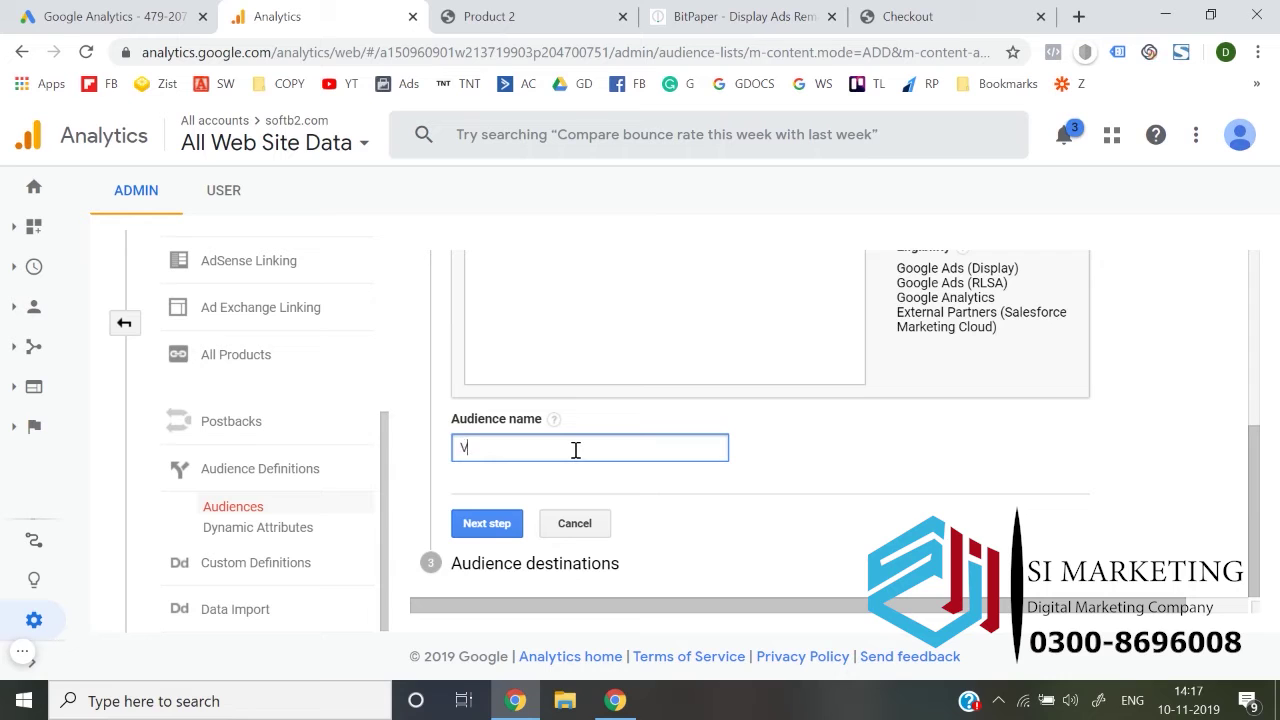
{"action": "left_click", "coordinate": [598, 15]}
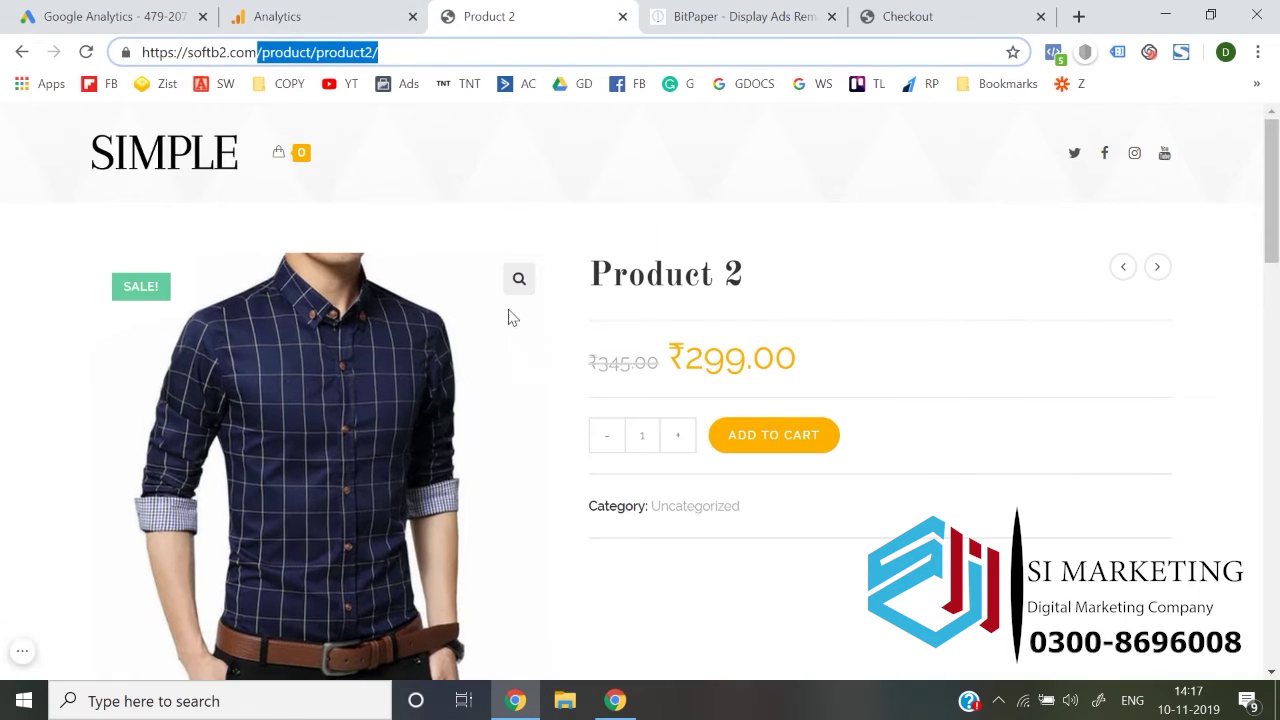
{"action": "left_click_drag", "start_coordinate": [591, 274], "coordinate": [793, 273]}
{"action": "key", "text": "ctrl+c"}
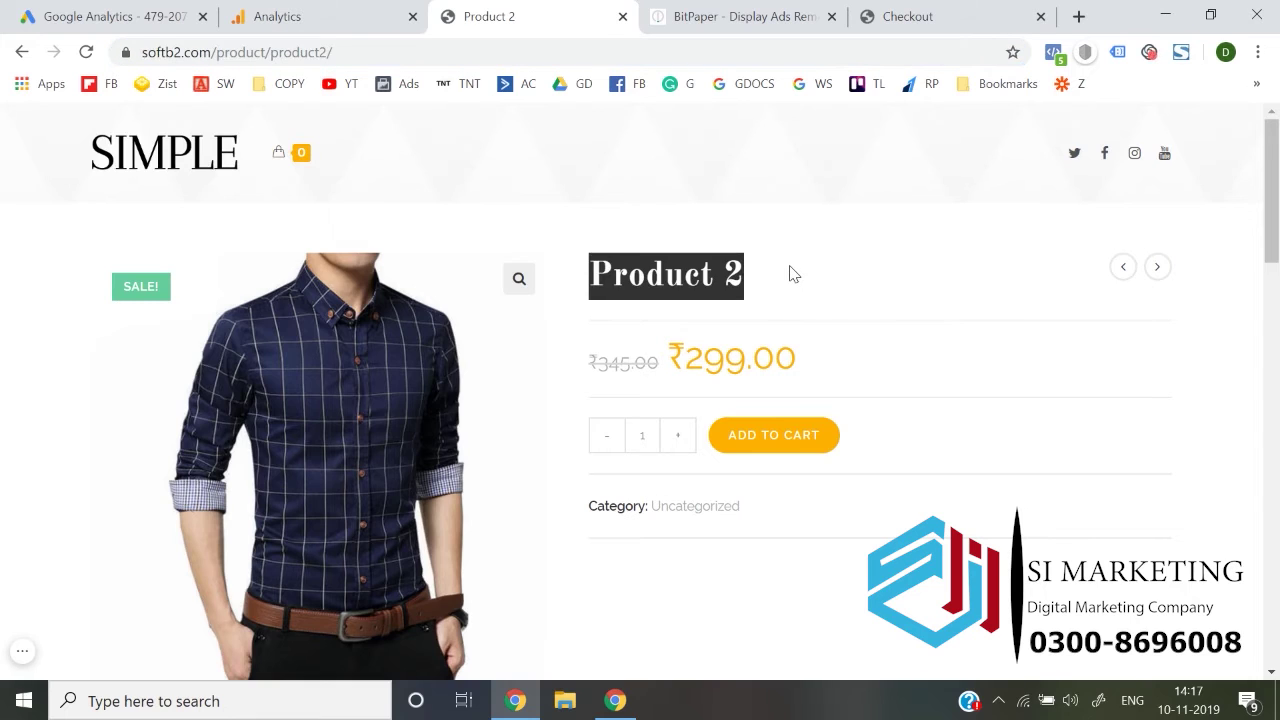
{"action": "left_click", "coordinate": [355, 9]}
{"action": "key", "text": "ctrl+v"}
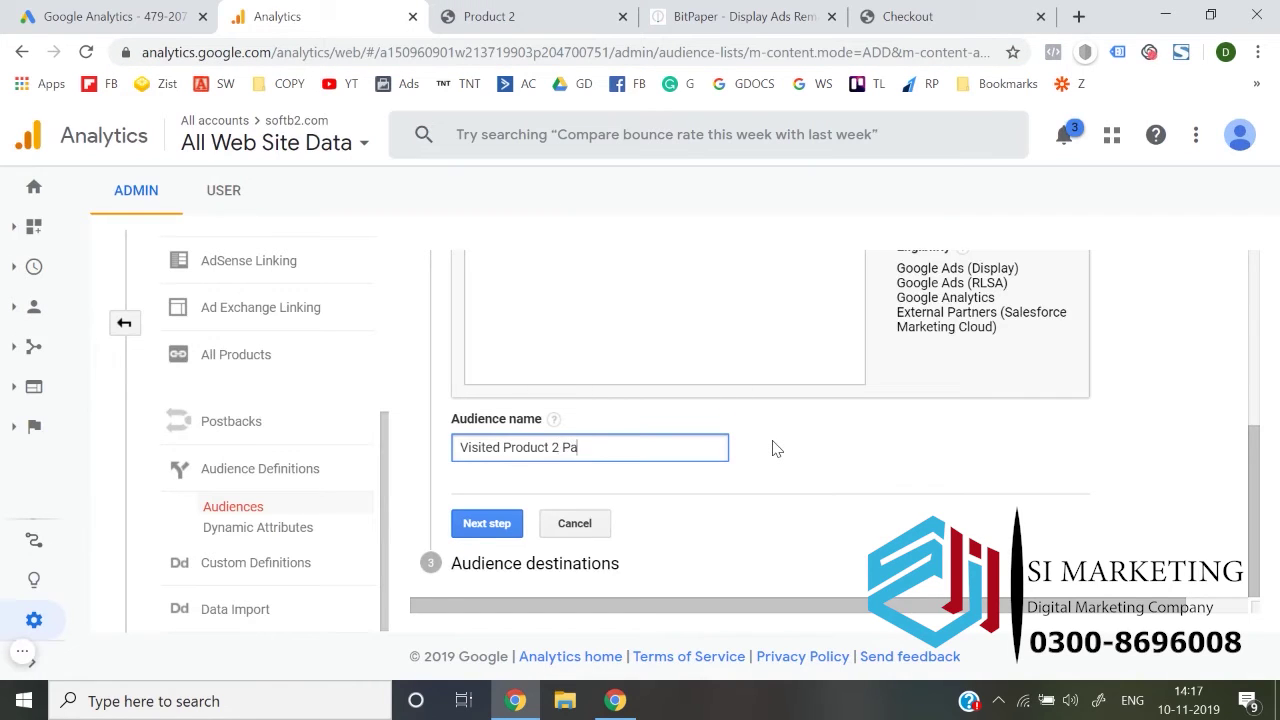
{"action": "left_click", "coordinate": [487, 522]}
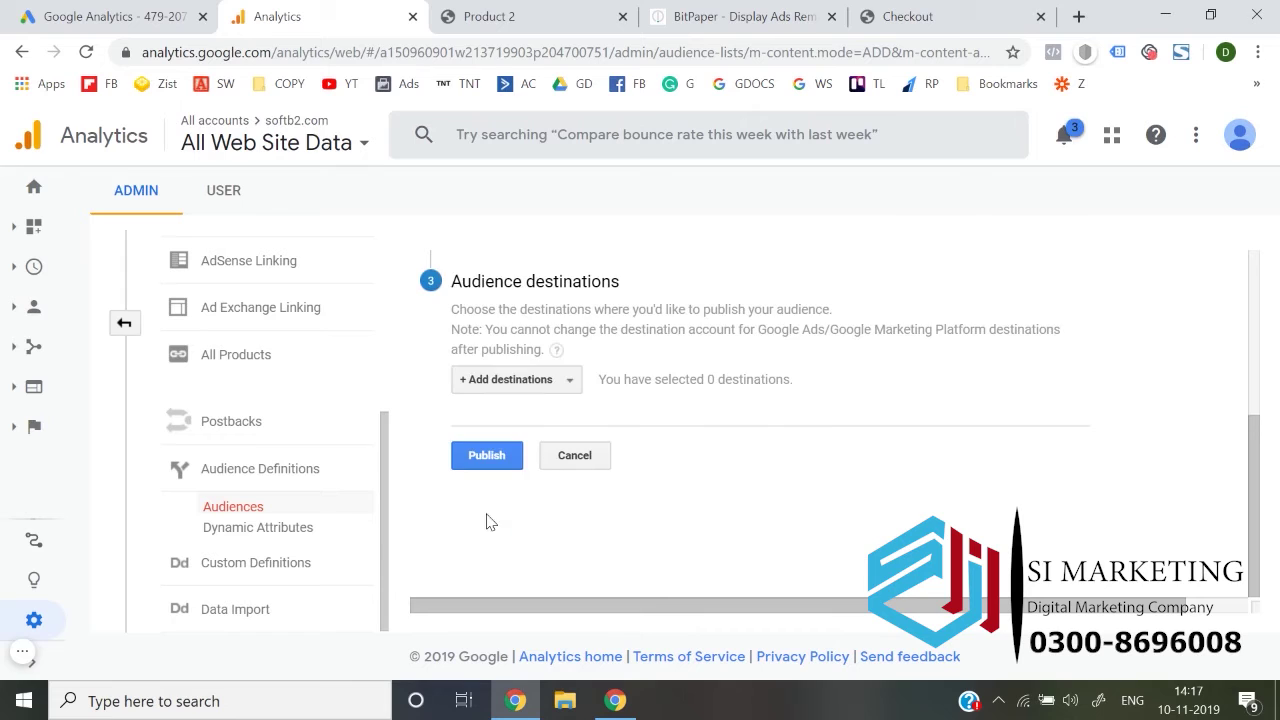
- Publish the audience to the Softb2 Google Ads account and return to the Audiences page
{"action": "left_click", "coordinate": [550, 387]}
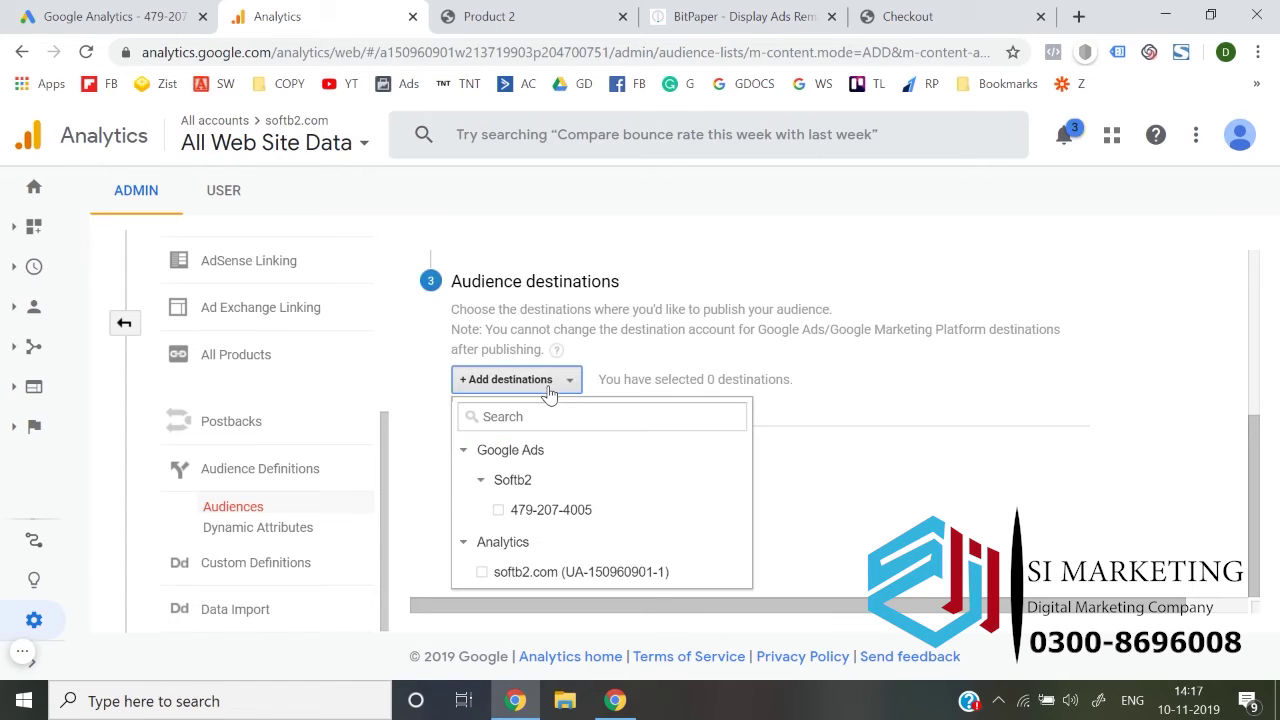
{"action": "left_click", "coordinate": [525, 514]}
{"action": "left_click", "coordinate": [917, 420]}
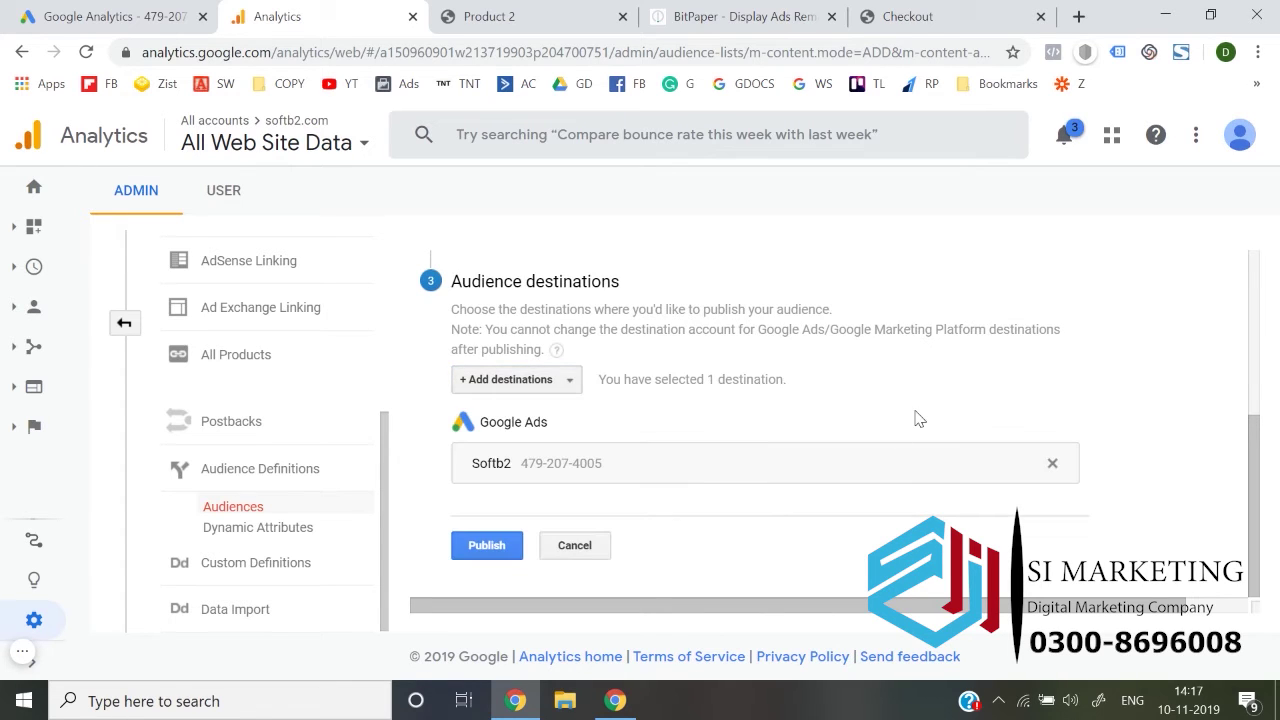
{"action": "left_click", "coordinate": [487, 546]}
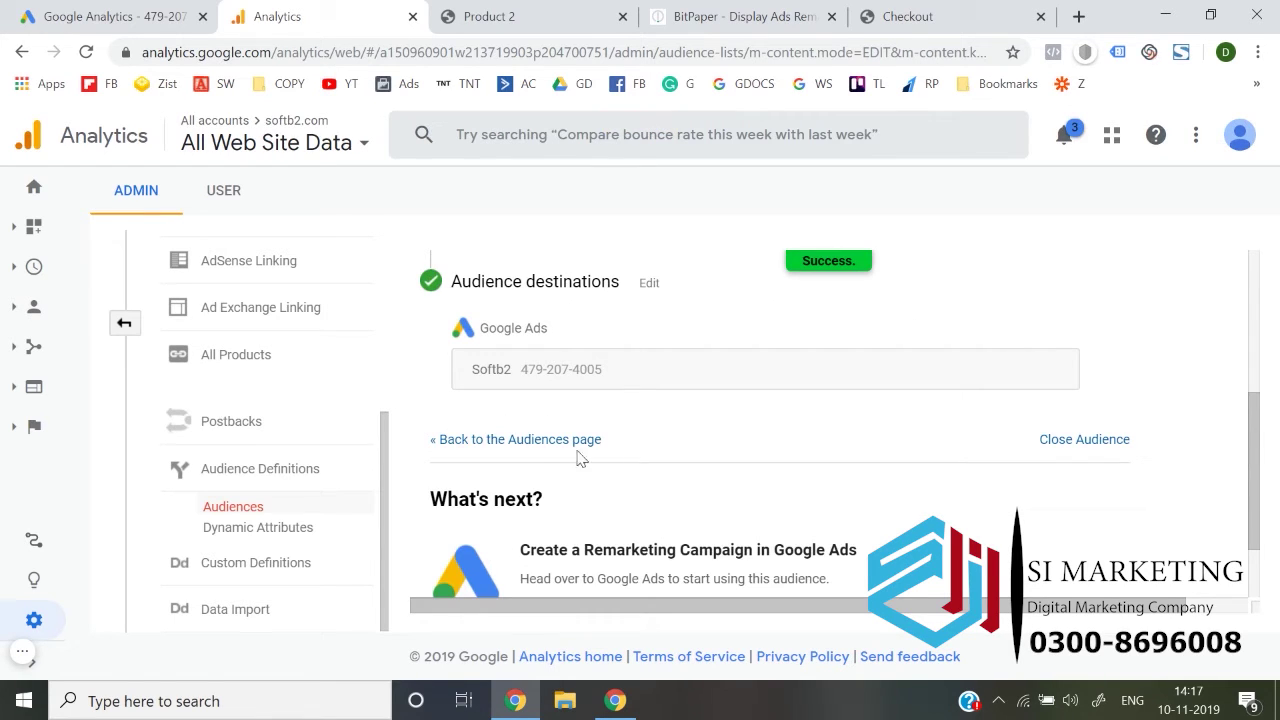
{"action": "left_click", "coordinate": [537, 440]}
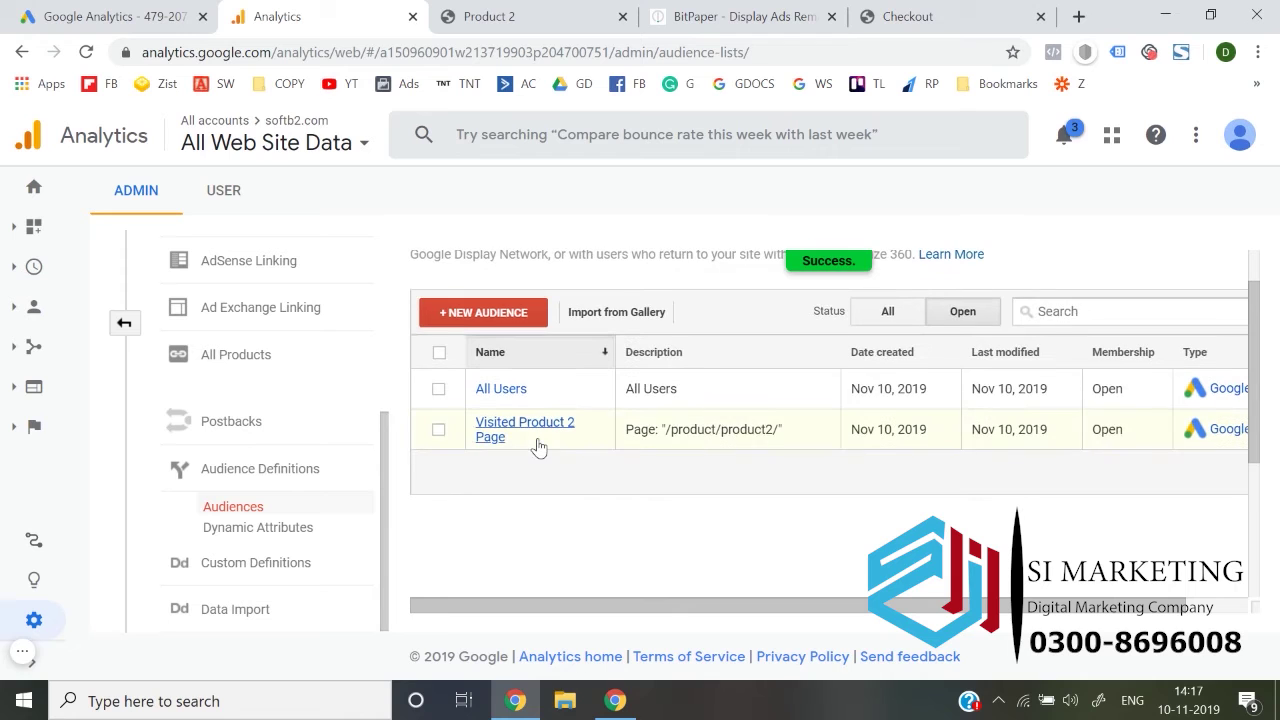
- Look at the Product 2 page and the checkout's order confirmation page, and return to the audience list
{"action": "left_click", "coordinate": [518, 15]}
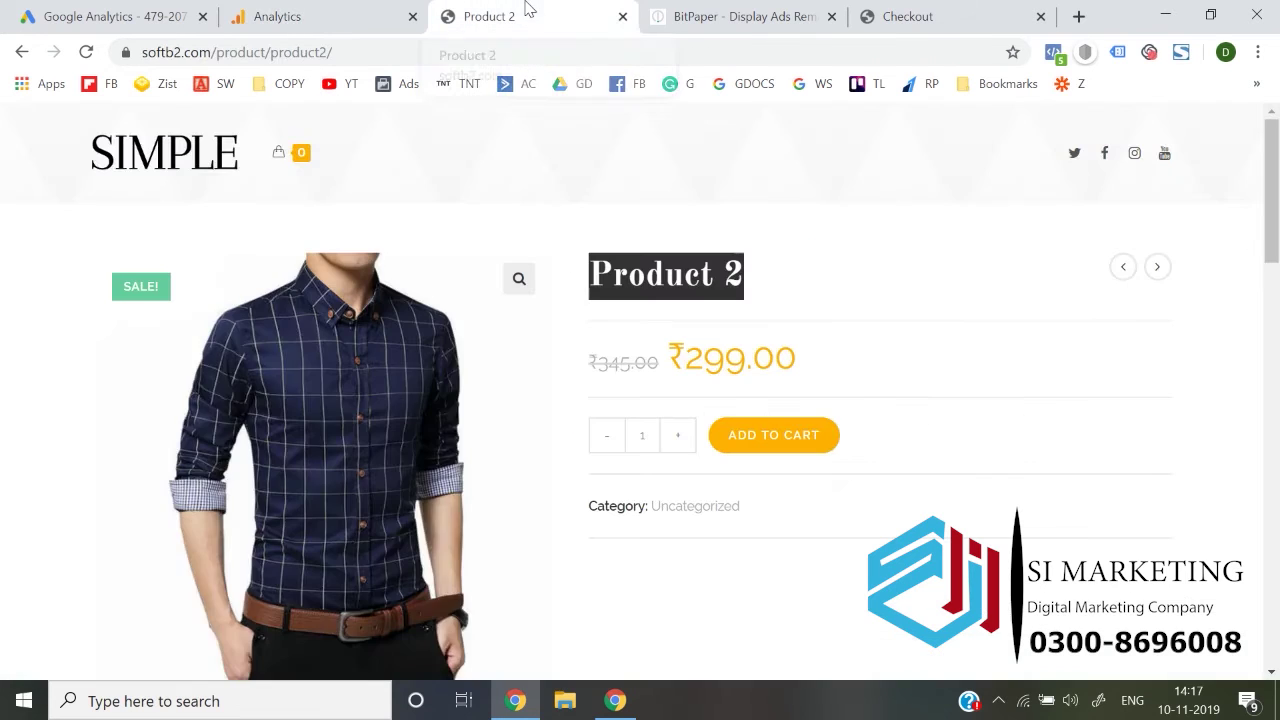
{"action": "left_click", "coordinate": [323, 22]}
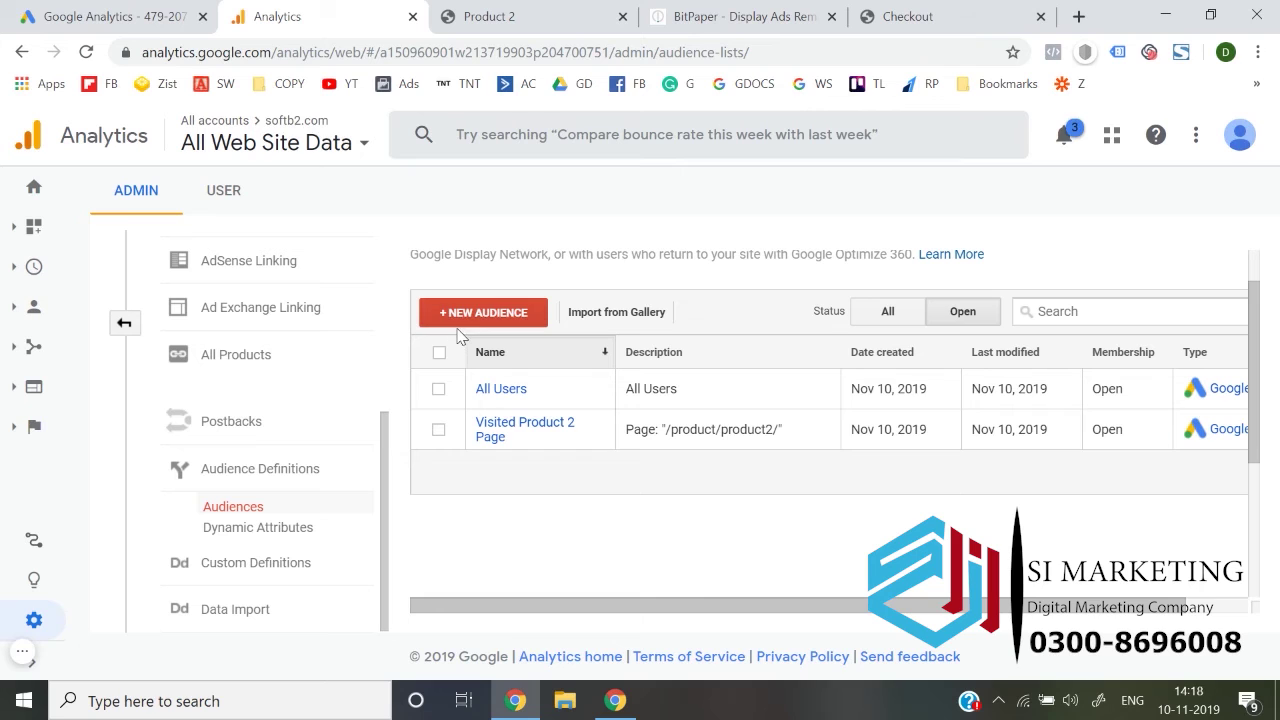
{"action": "left_click", "coordinate": [894, 16]}
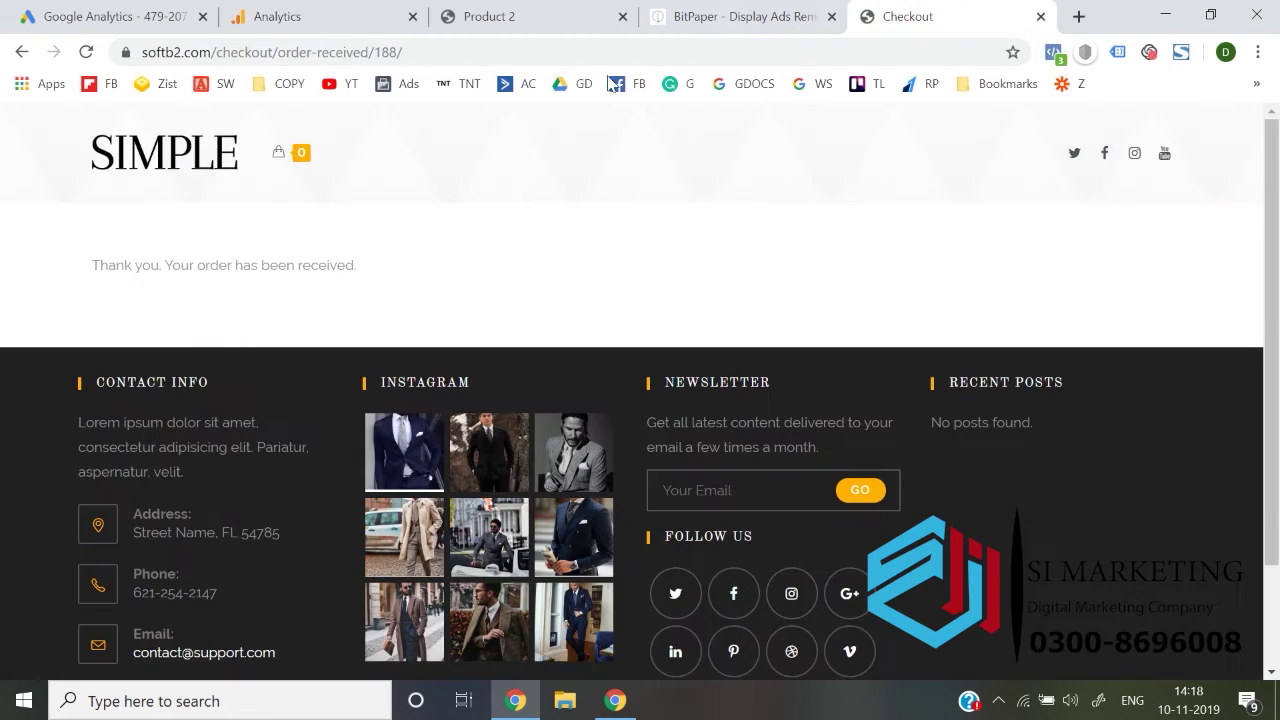
{"action": "left_click", "coordinate": [403, 8]}
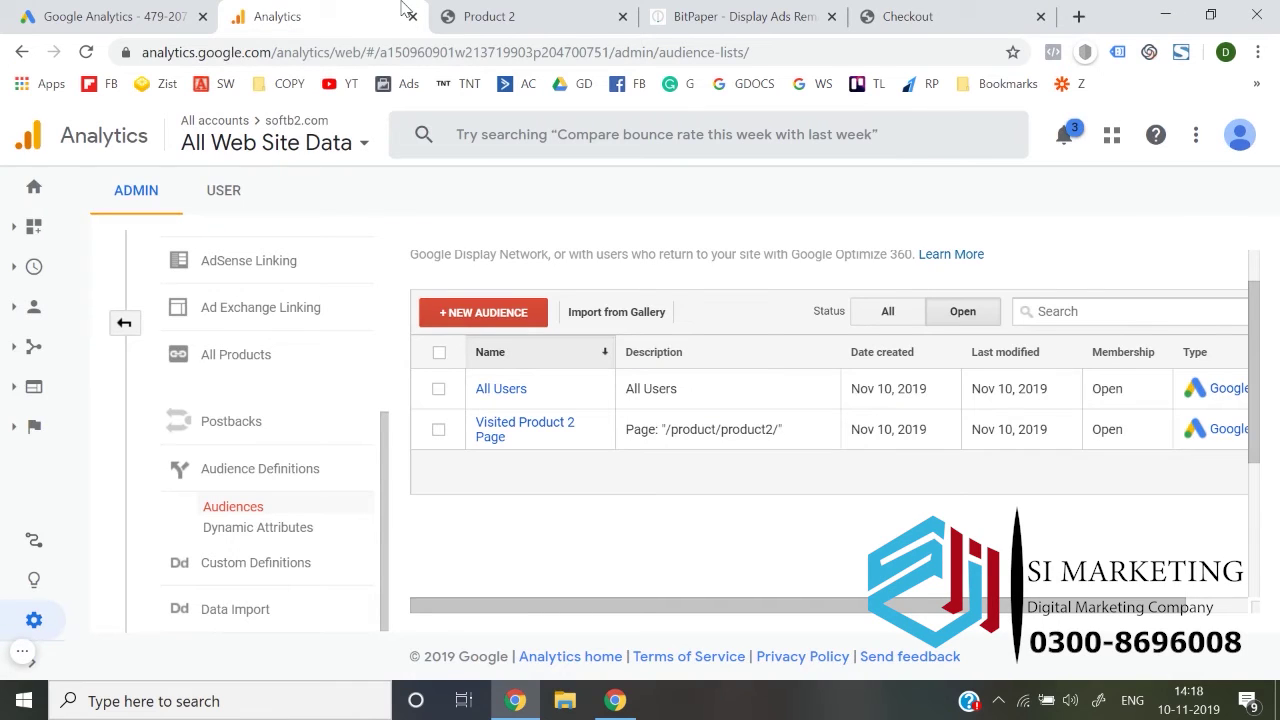
- Start a new audience definition and set up an advanced condition on the Page dimension
{"action": "left_click", "coordinate": [505, 311]}
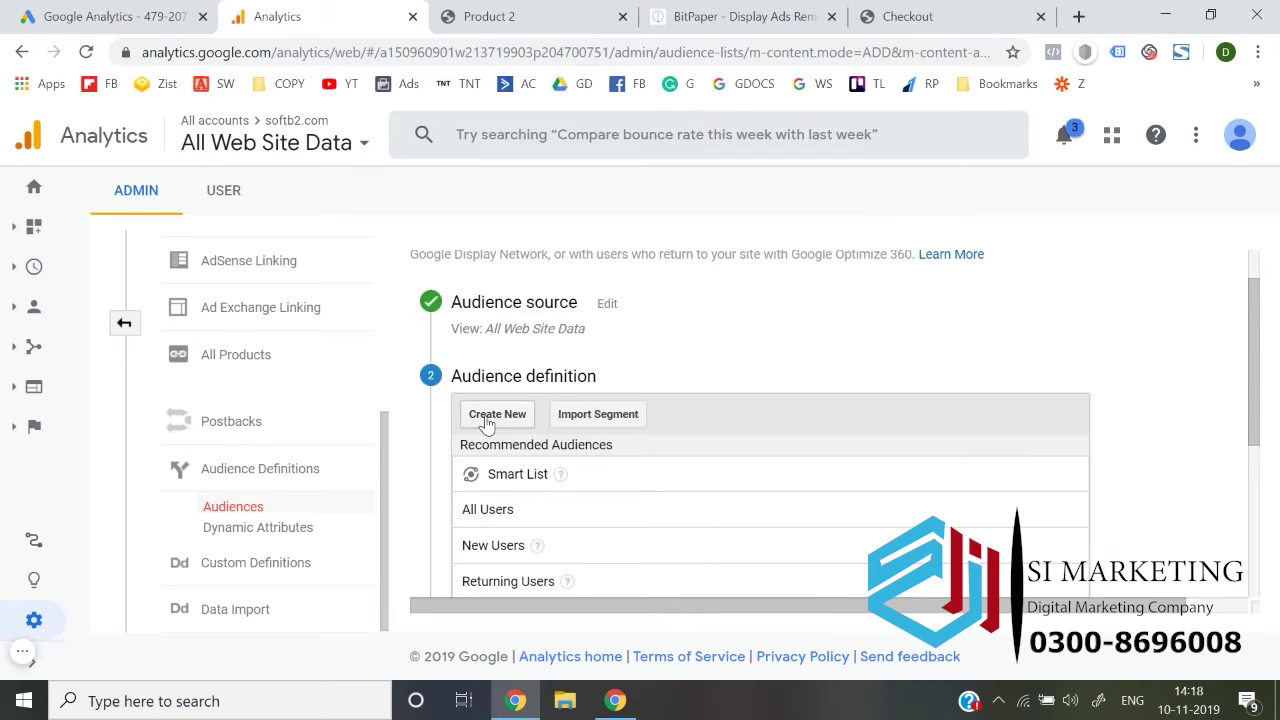
{"action": "left_click", "coordinate": [488, 418]}
{"action": "scroll", "coordinate": [487, 422], "scroll_direction": "down", "scroll_amount": 1}
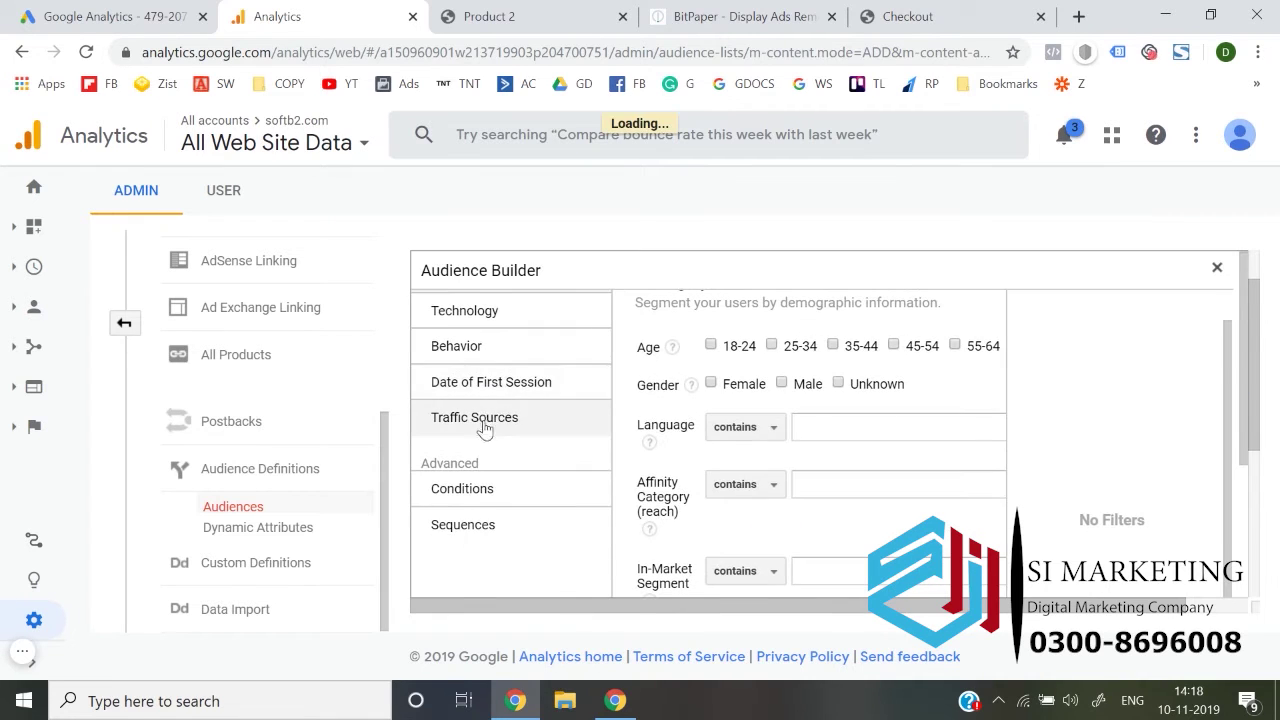
{"action": "left_click", "coordinate": [470, 488]}
{"action": "left_click", "coordinate": [748, 422]}
{"action": "type", "text": "pah"}
{"action": "key", "text": "BackSpace"}
{"action": "type", "text": "ge"}
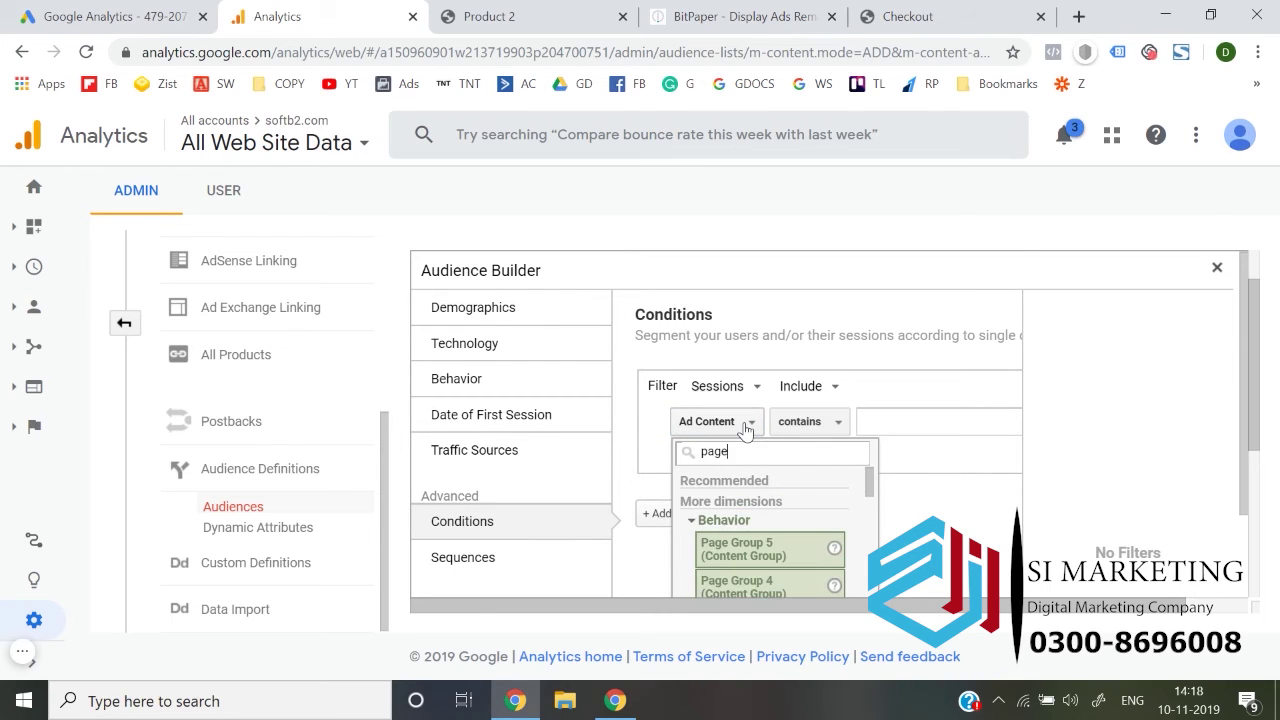
{"action": "scroll", "coordinate": [749, 428], "scroll_direction": "down", "scroll_amount": 1}
{"action": "scroll", "coordinate": [745, 507], "scroll_direction": "down", "scroll_amount": 6}
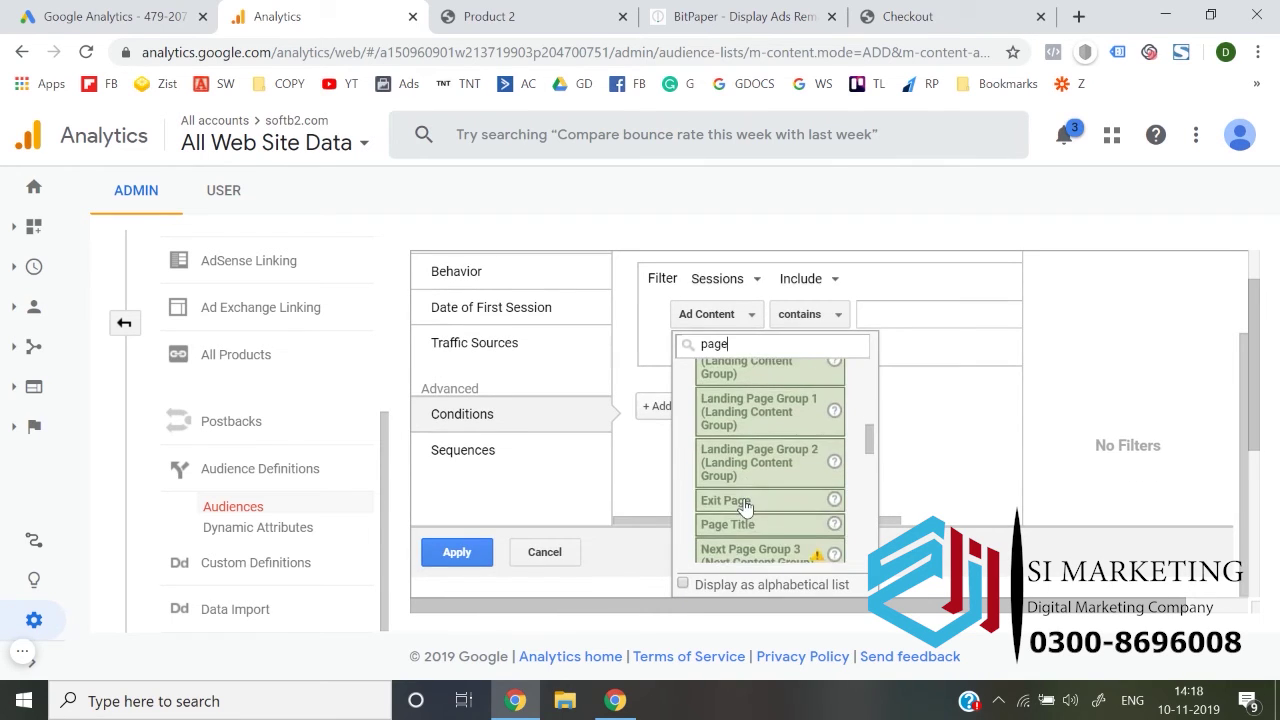
{"action": "left_click", "coordinate": [750, 461]}
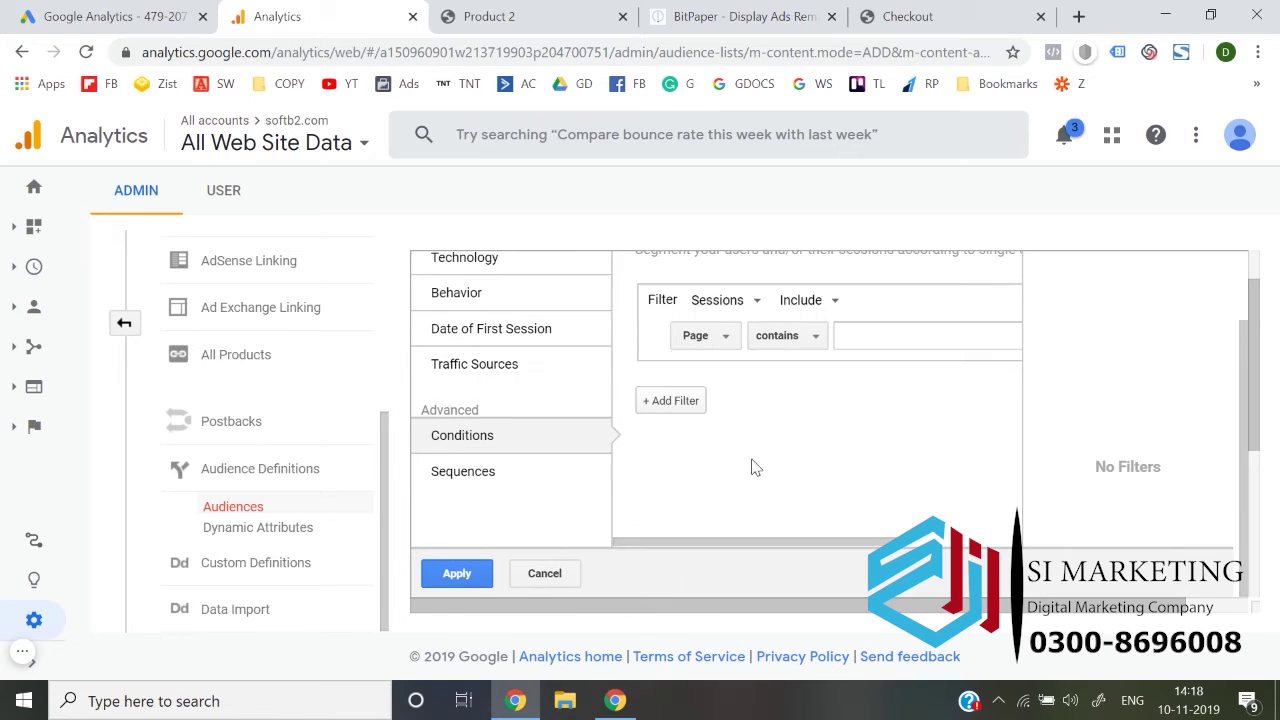
- Copy /order-received/ from the order confirmation page's address, enter it as the value Page contains, and apply the condition
{"action": "left_click", "coordinate": [856, 336]}
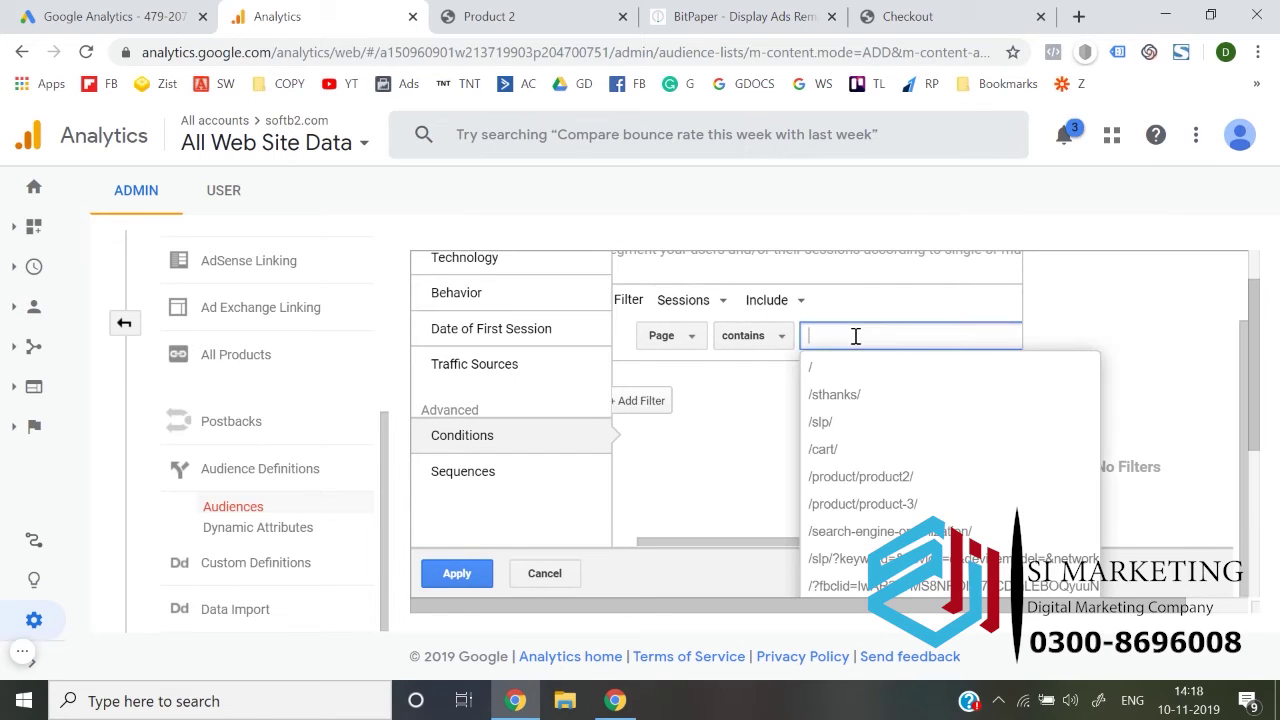
{"action": "left_click", "coordinate": [918, 12]}
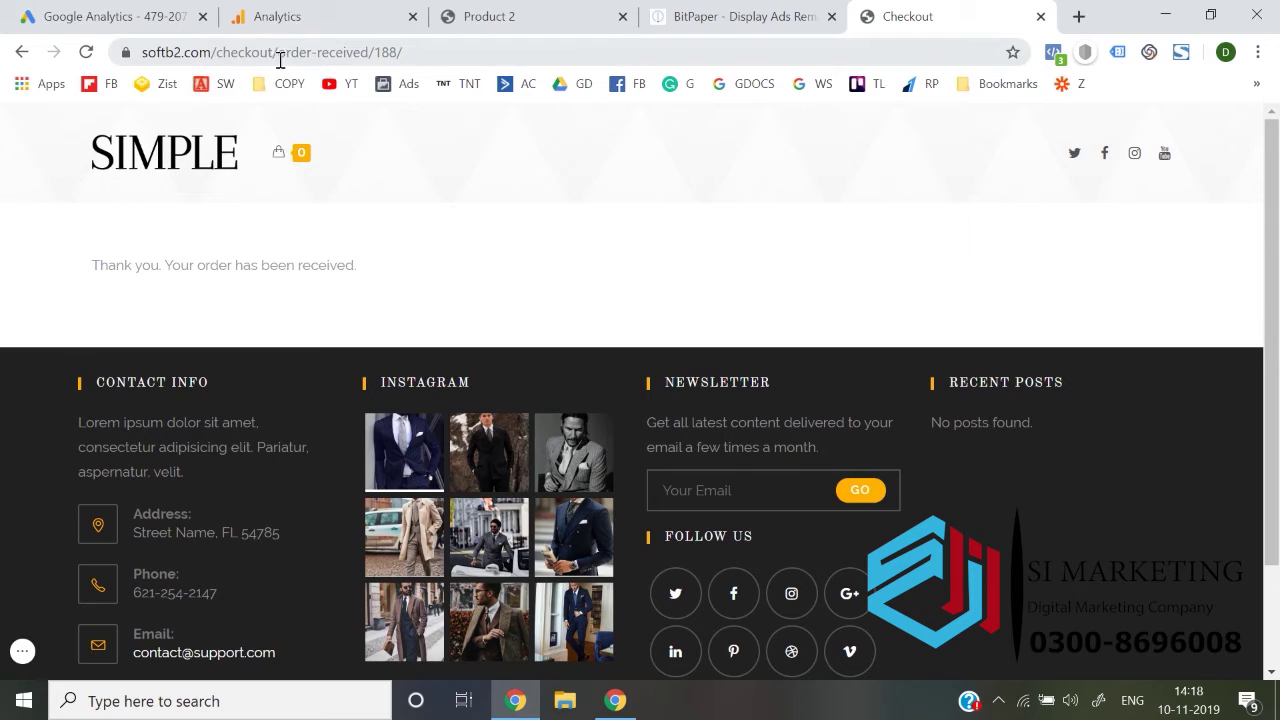
{"action": "left_click_drag", "start_coordinate": [276, 56], "coordinate": [376, 62]}
{"action": "key", "text": "ctrl+c"}
{"action": "left_click", "coordinate": [330, 16]}
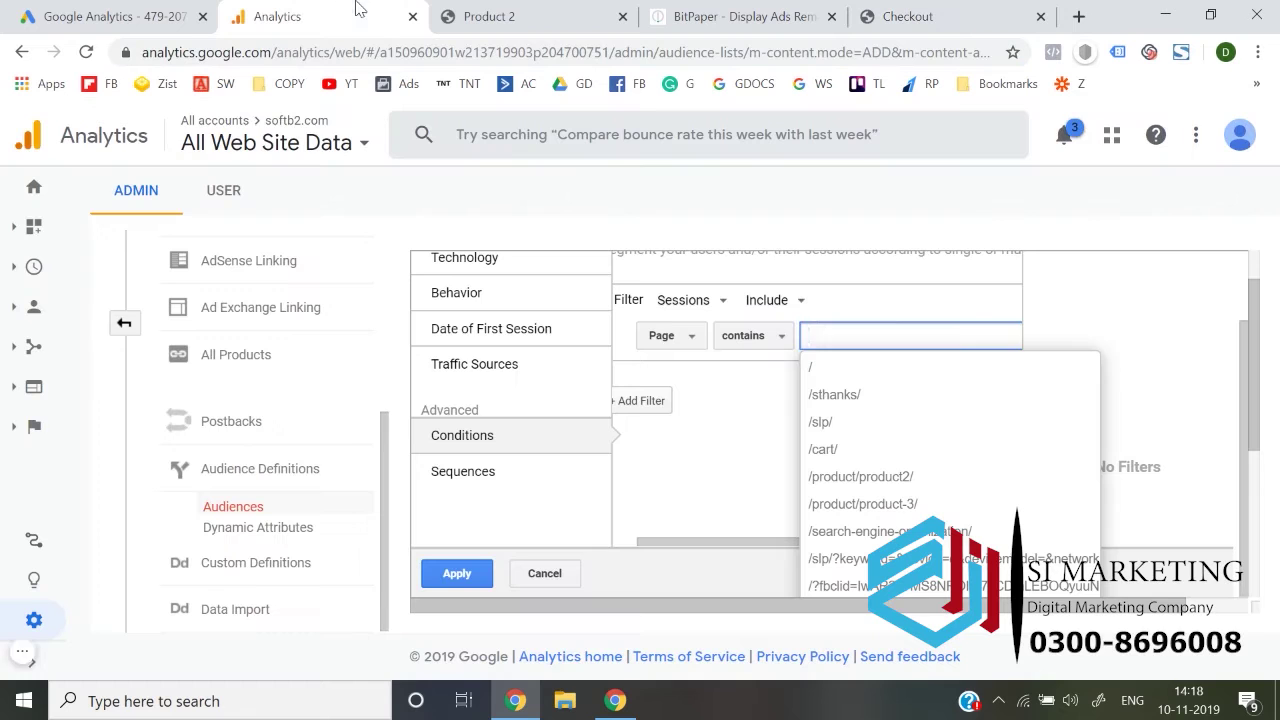
{"action": "key", "text": "ctrl+v"}
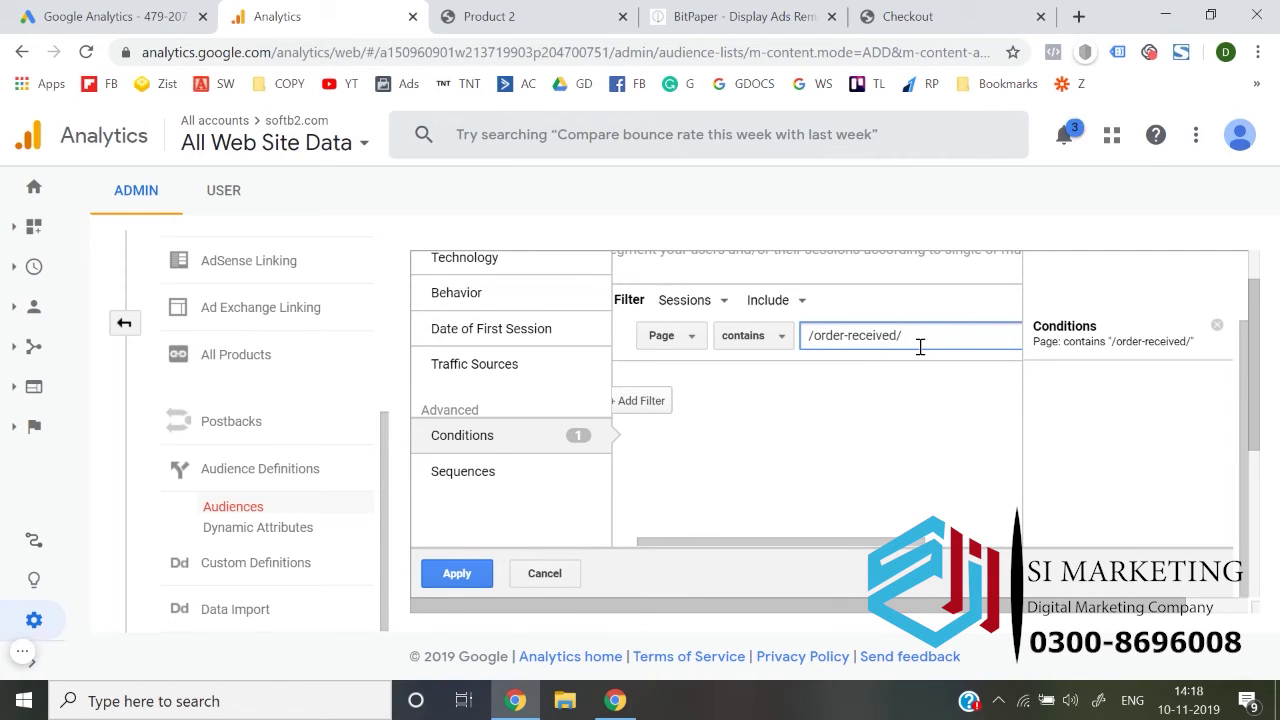
{"action": "left_click", "coordinate": [780, 403]}
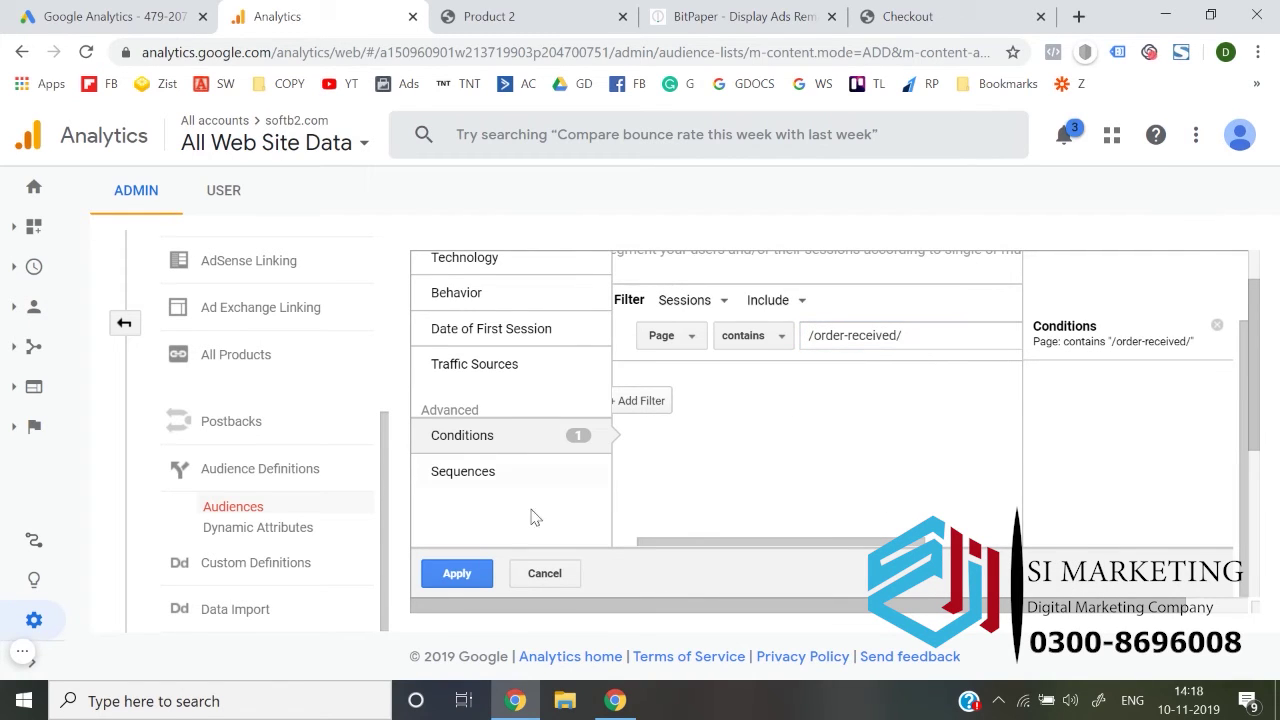
{"action": "left_click", "coordinate": [450, 576]}
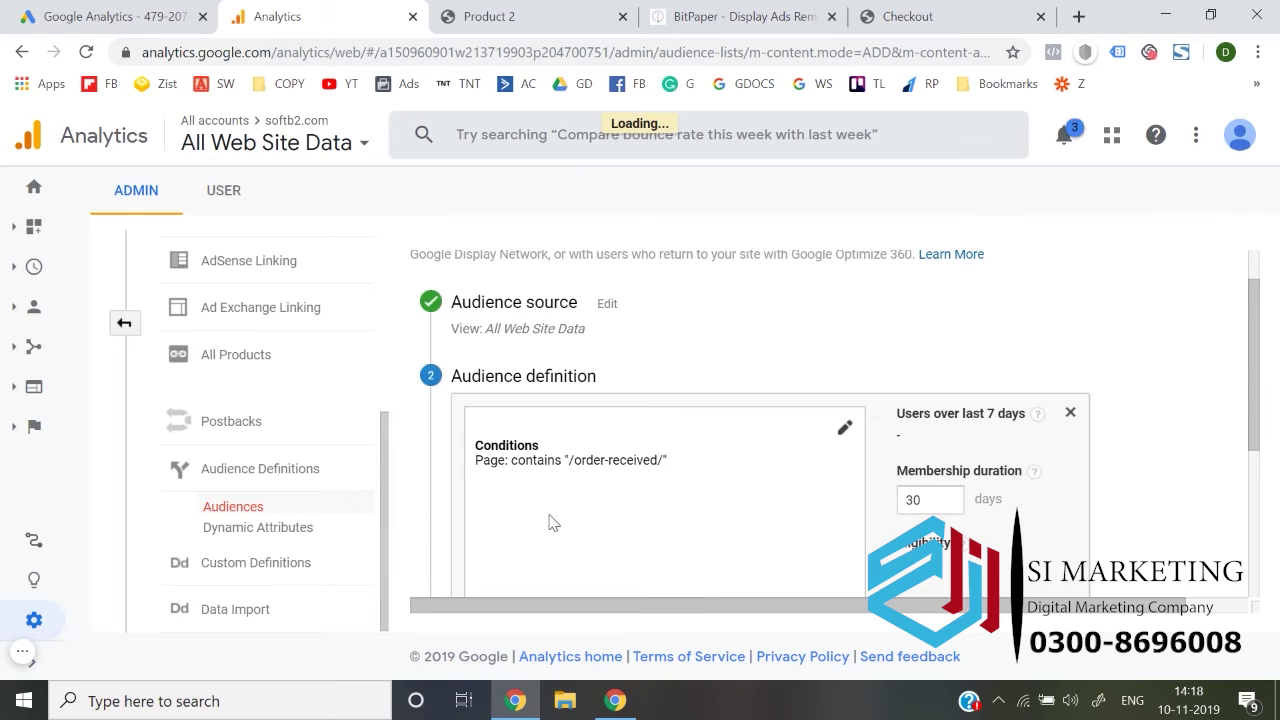
- Set the membership duration to 540 days, name the audience People Who have Purchased product, and proceed to the destinations
{"action": "left_click", "coordinate": [943, 424]}
{"action": "double_click", "coordinate": [943, 424]}
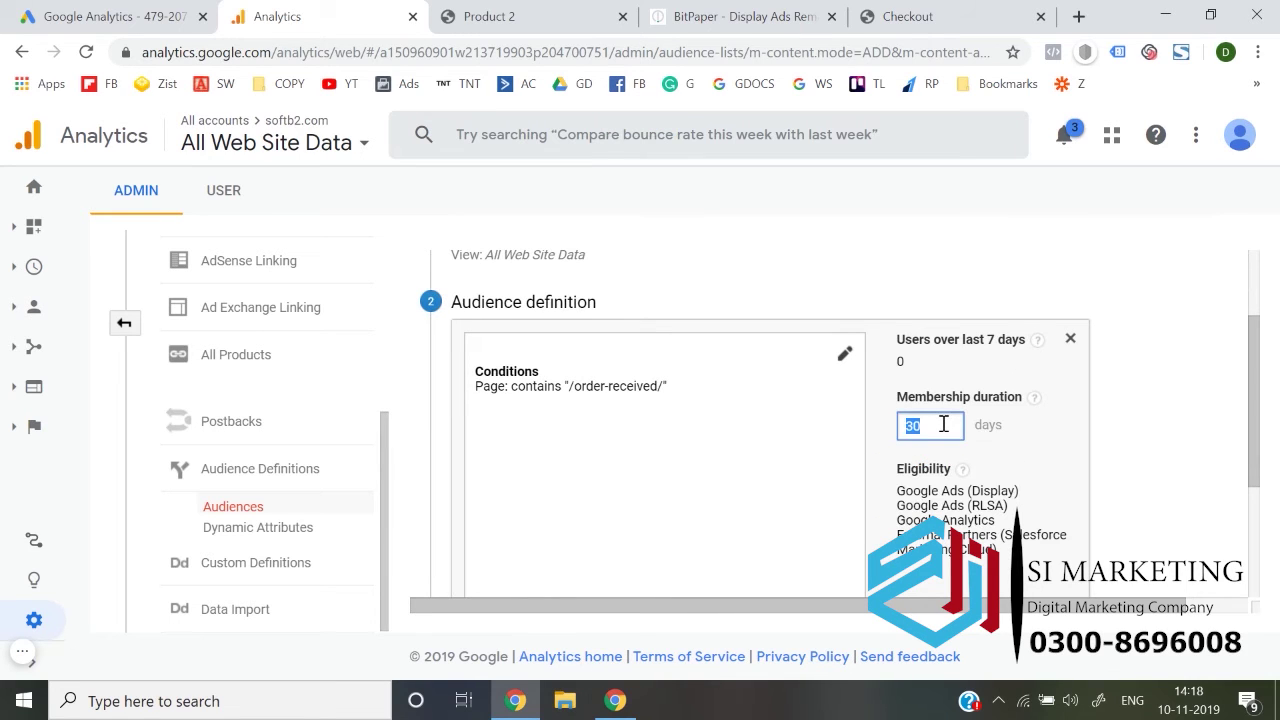
{"action": "left_click", "coordinate": [1145, 430]}
{"action": "scroll", "coordinate": [1145, 430], "scroll_direction": "down", "scroll_amount": 2}
{"action": "left_click", "coordinate": [520, 487]}
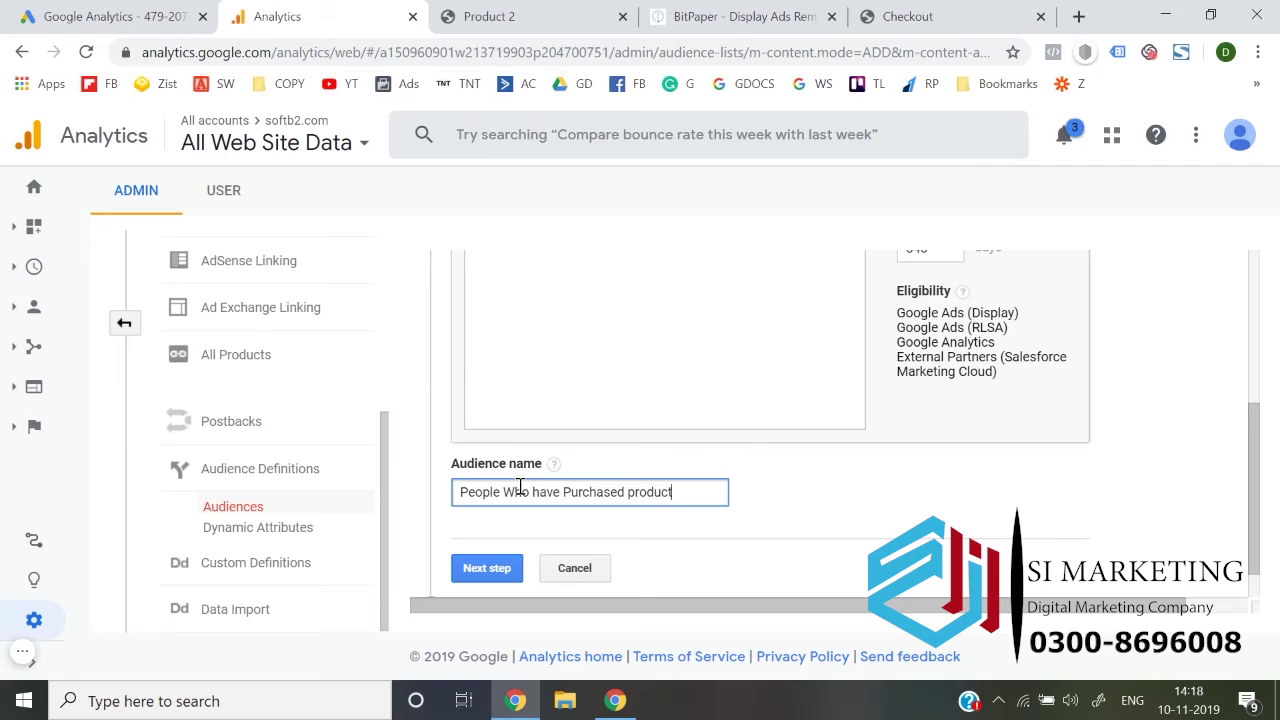
{"action": "left_click", "coordinate": [498, 523]}
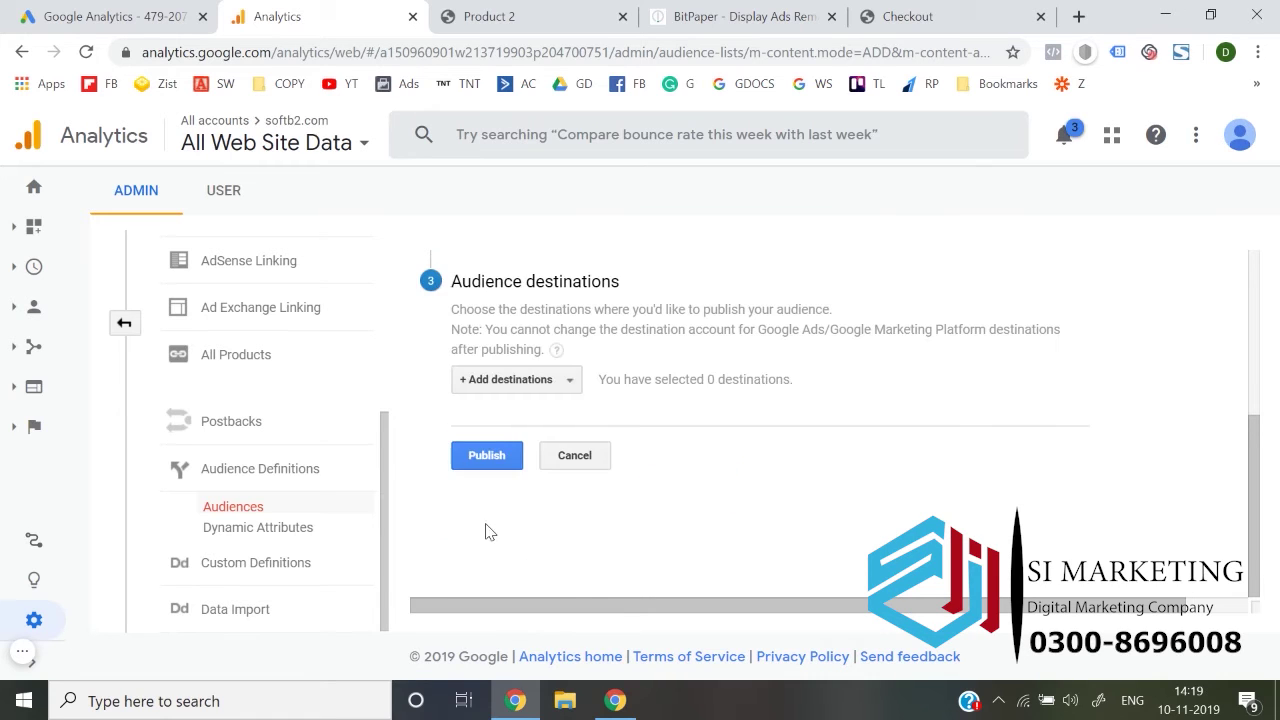
- Add the Softb2 Google Ads account as the purchasers audience's destination and publish the audience
{"action": "left_click", "coordinate": [515, 380]}
{"action": "left_click", "coordinate": [500, 509]}
{"action": "left_click", "coordinate": [940, 372]}
{"action": "left_click", "coordinate": [492, 556]}
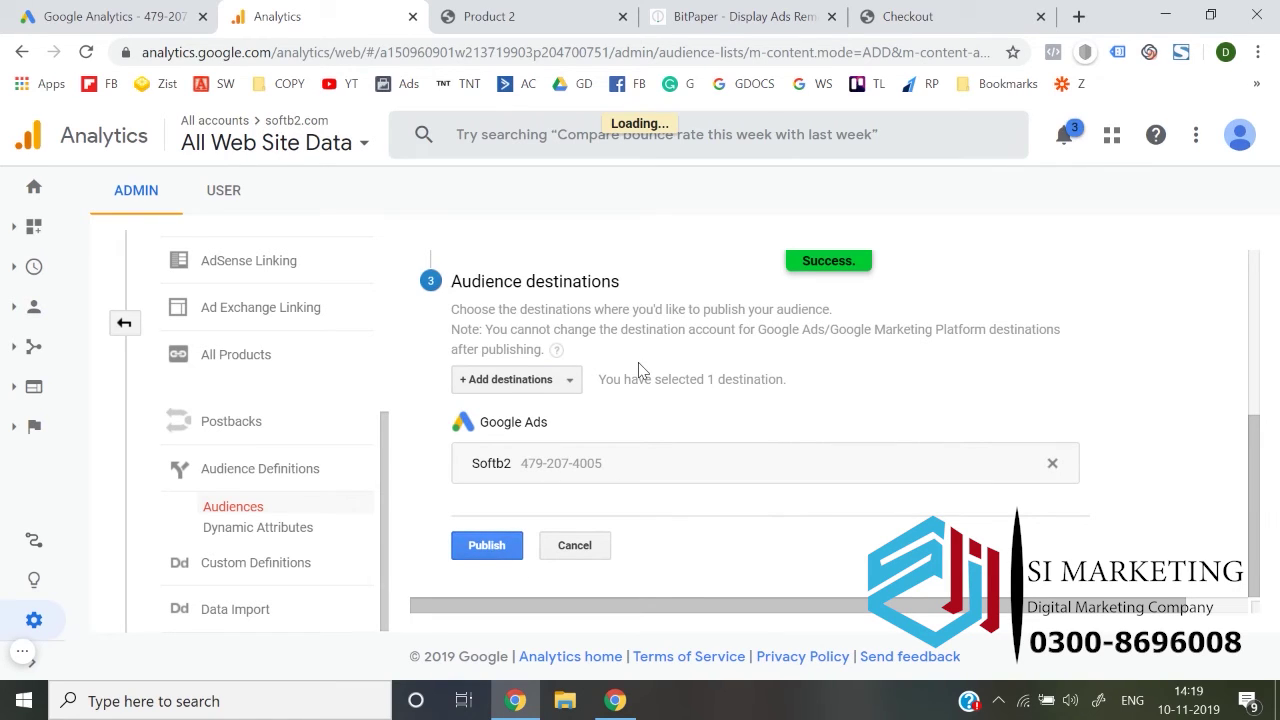
- Review the Product 2 page and the published purchasers audience, and switch to the BitPaper whiteboard with the funnel sketch
{"action": "left_click", "coordinate": [553, 8]}
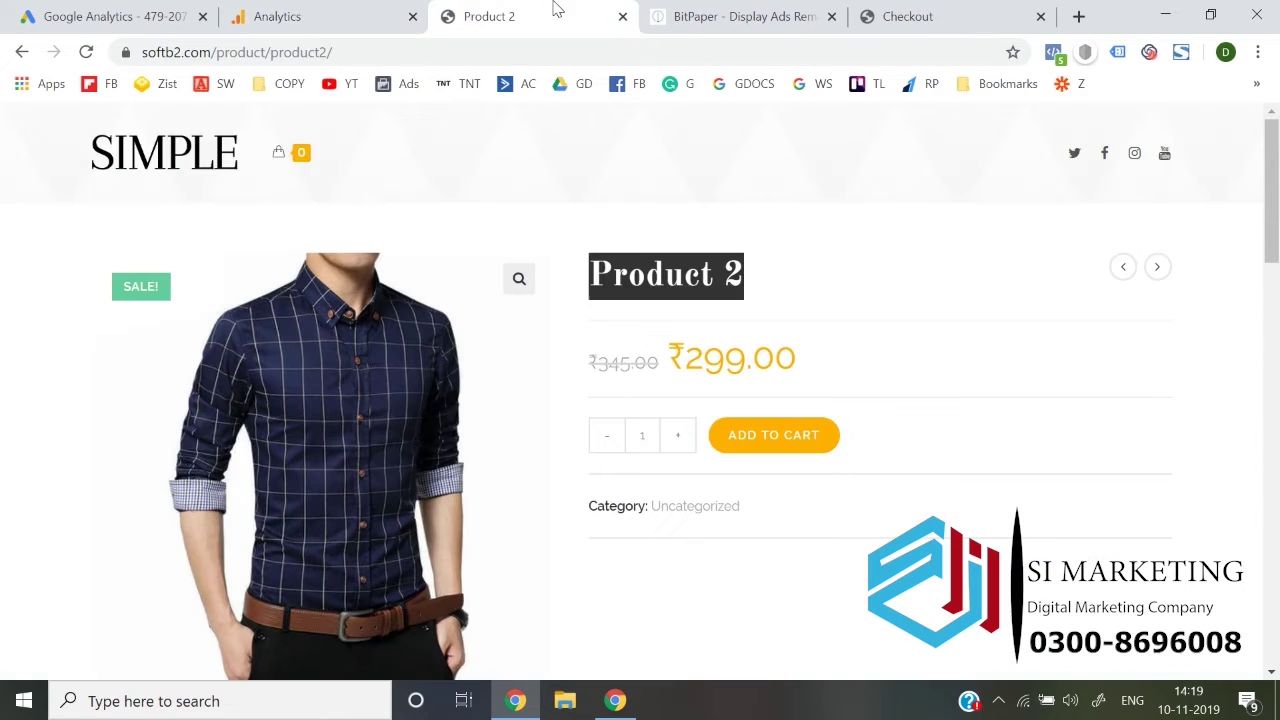
{"action": "left_click", "coordinate": [349, 14]}
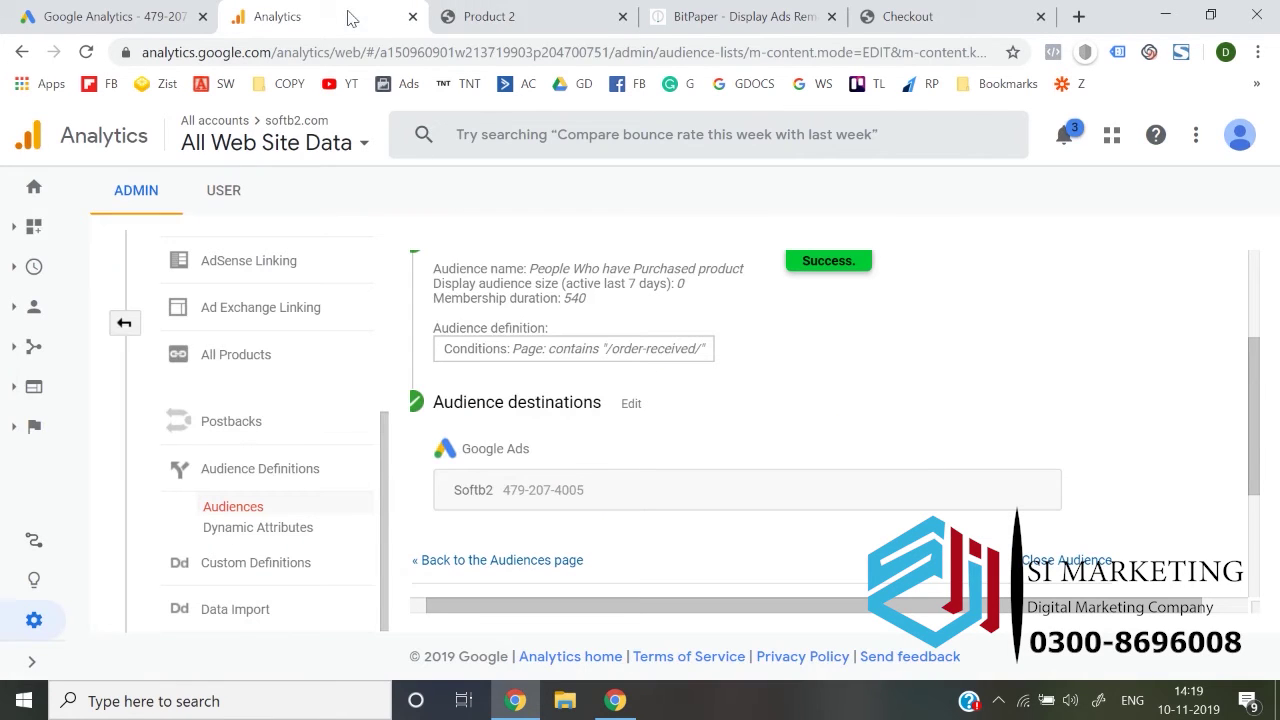
{"action": "left_click", "coordinate": [490, 10]}
{"action": "left_click", "coordinate": [740, 12]}
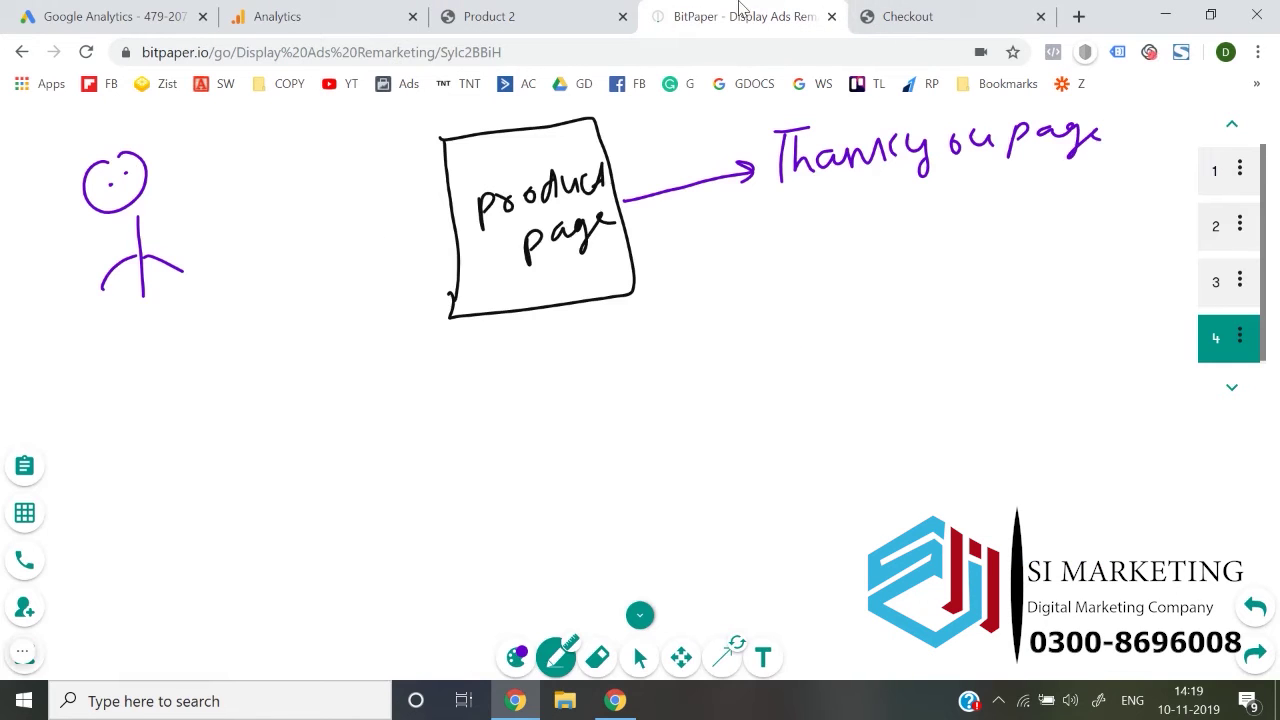
- Compare the order confirmation page with the Product 2 page of the shop
{"action": "left_click", "coordinate": [905, 16]}
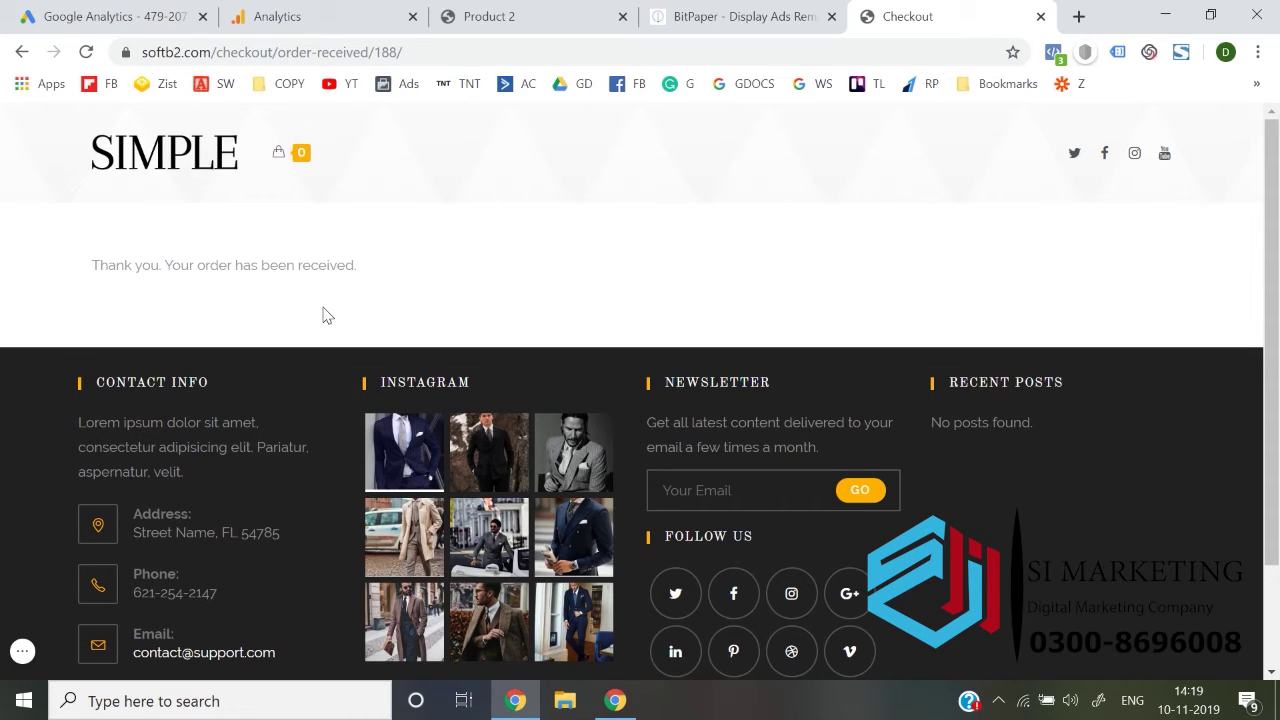
{"action": "left_click", "coordinate": [495, 16]}
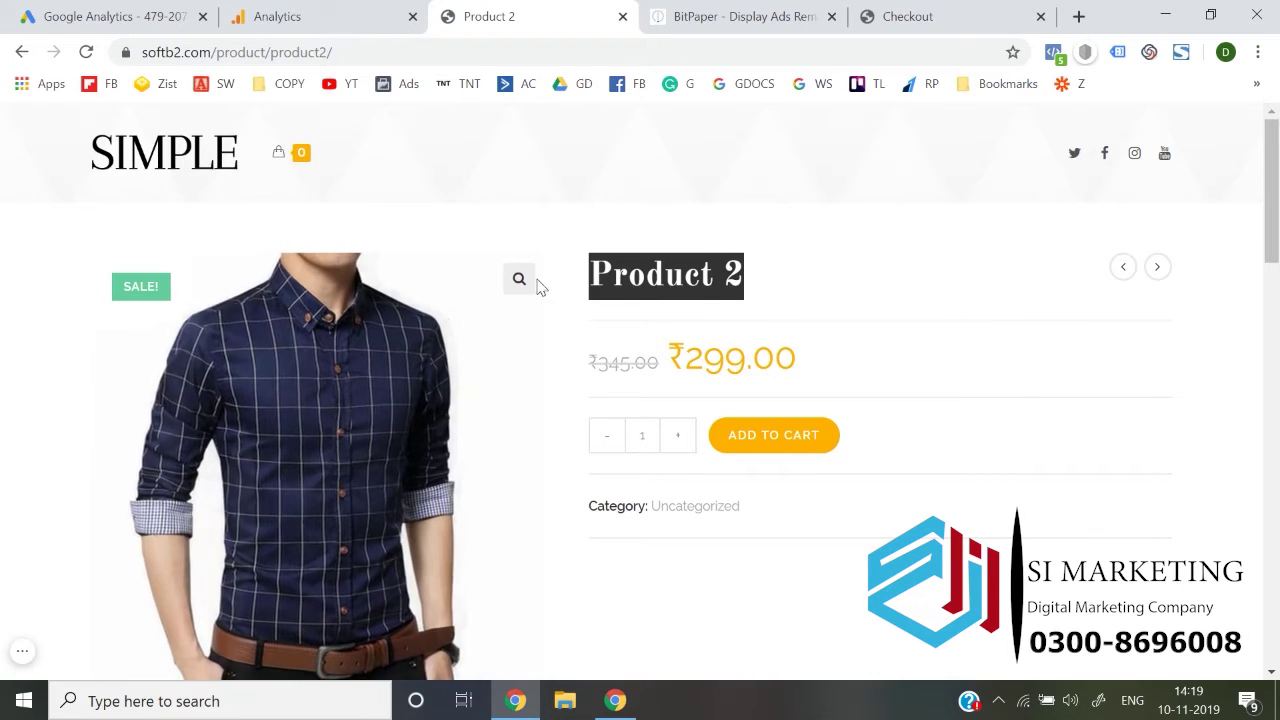
{"action": "left_click", "coordinate": [884, 14]}
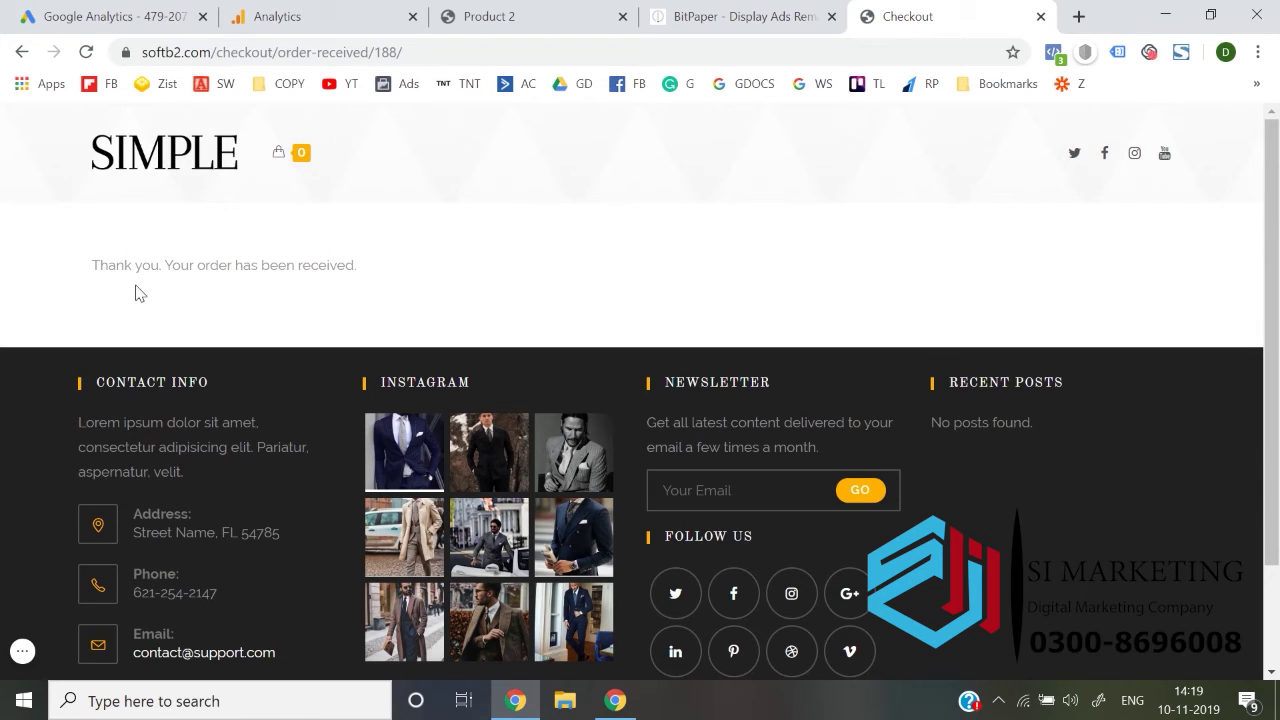
{"action": "left_click", "coordinate": [500, 12]}
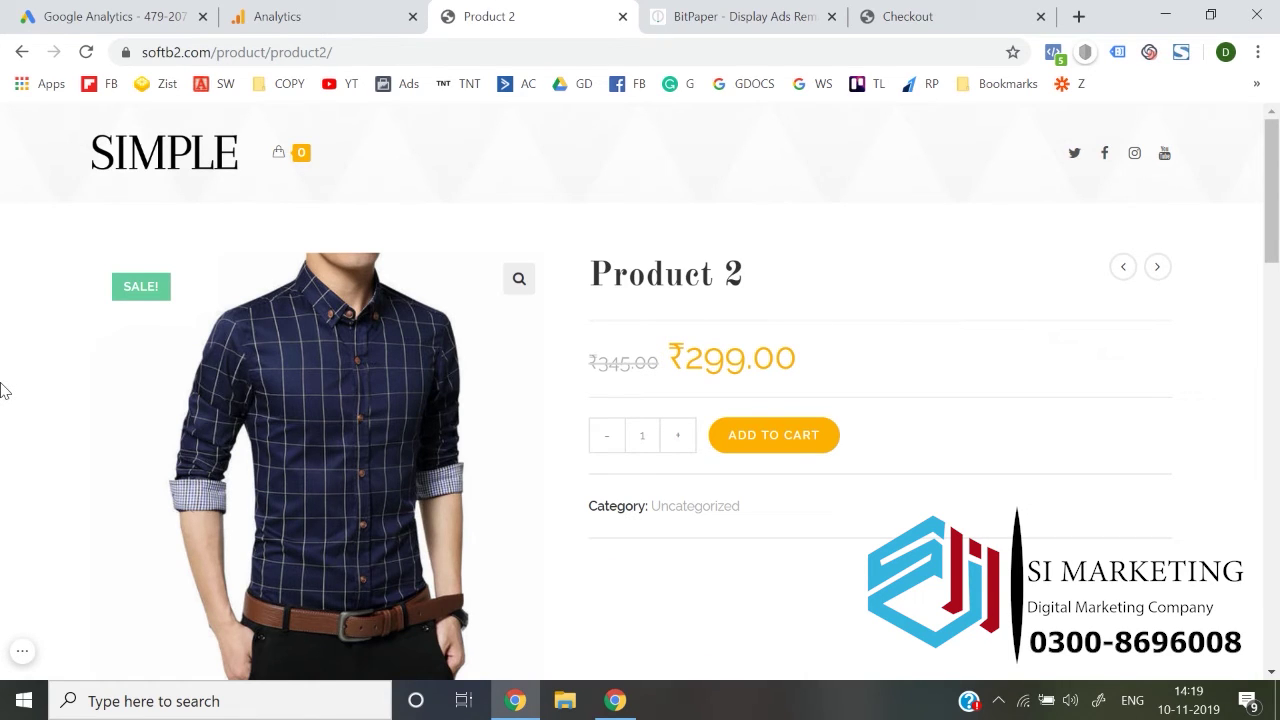
{"action": "left_click", "coordinate": [874, 12]}
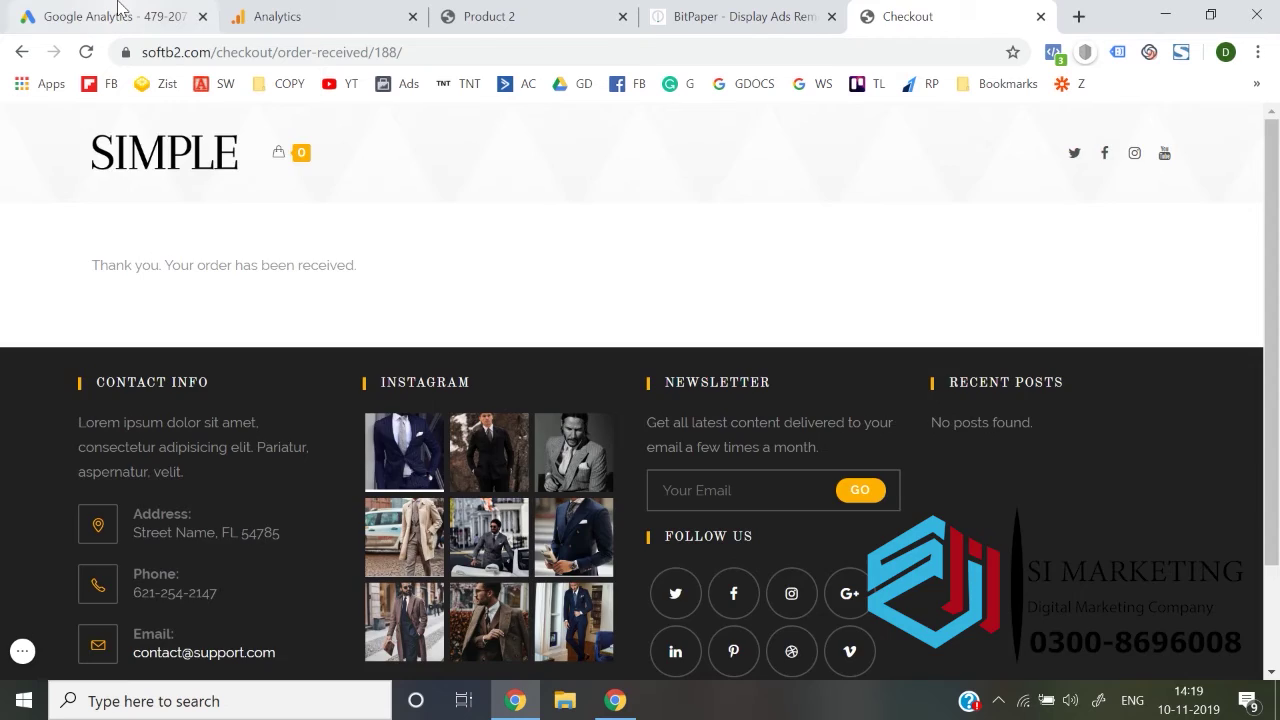
- Switch to Google Ads and open the Audience manager from the shared library
{"action": "left_click", "coordinate": [118, 15]}
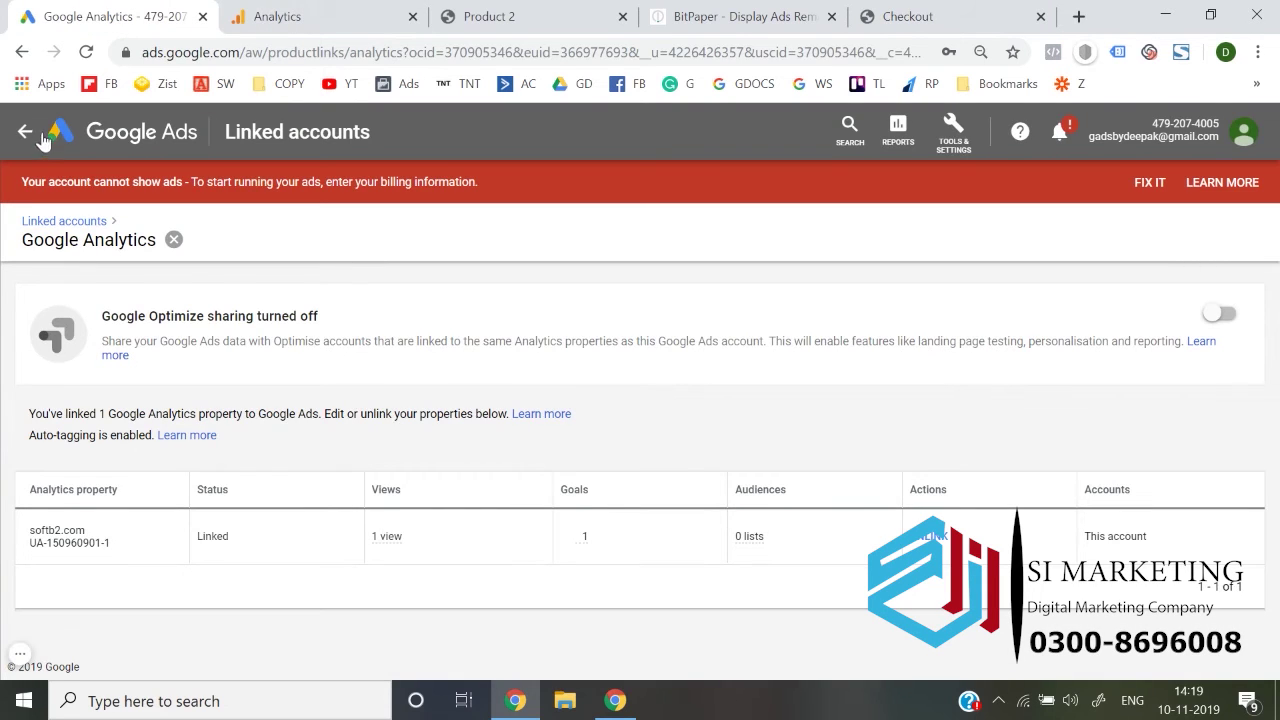
{"action": "left_click", "coordinate": [104, 140]}
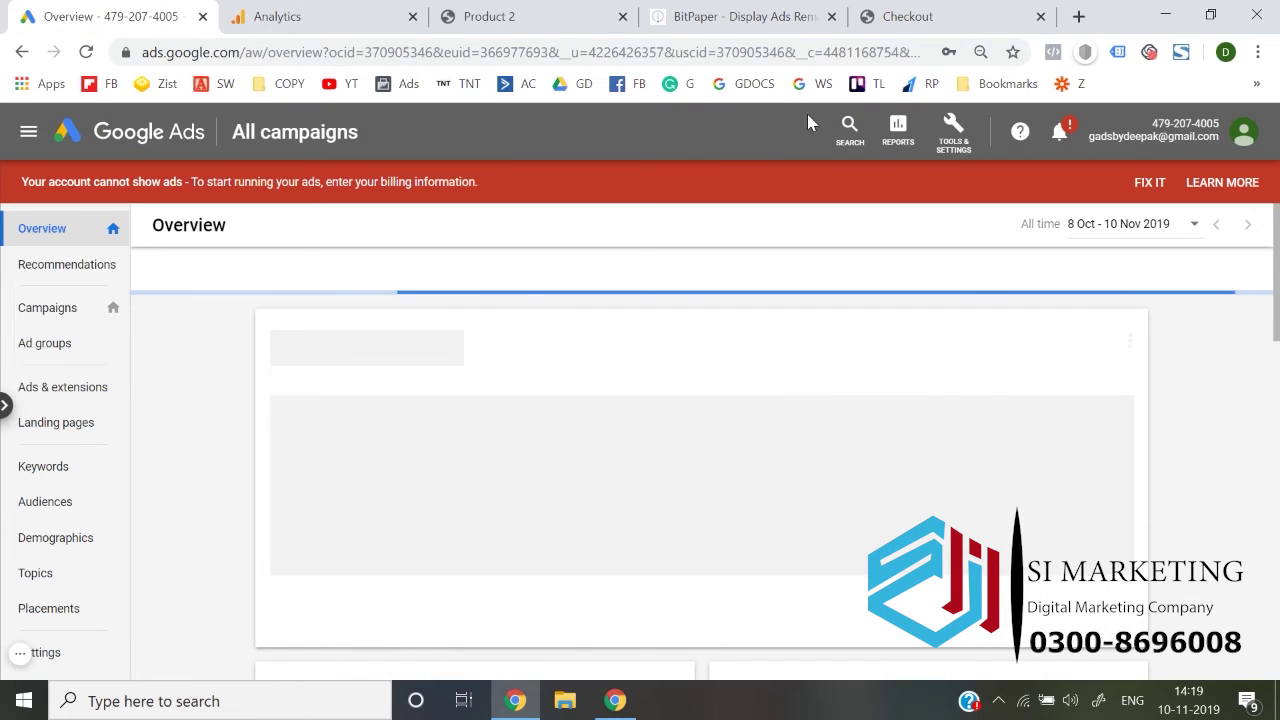
{"action": "left_click", "coordinate": [953, 140]}
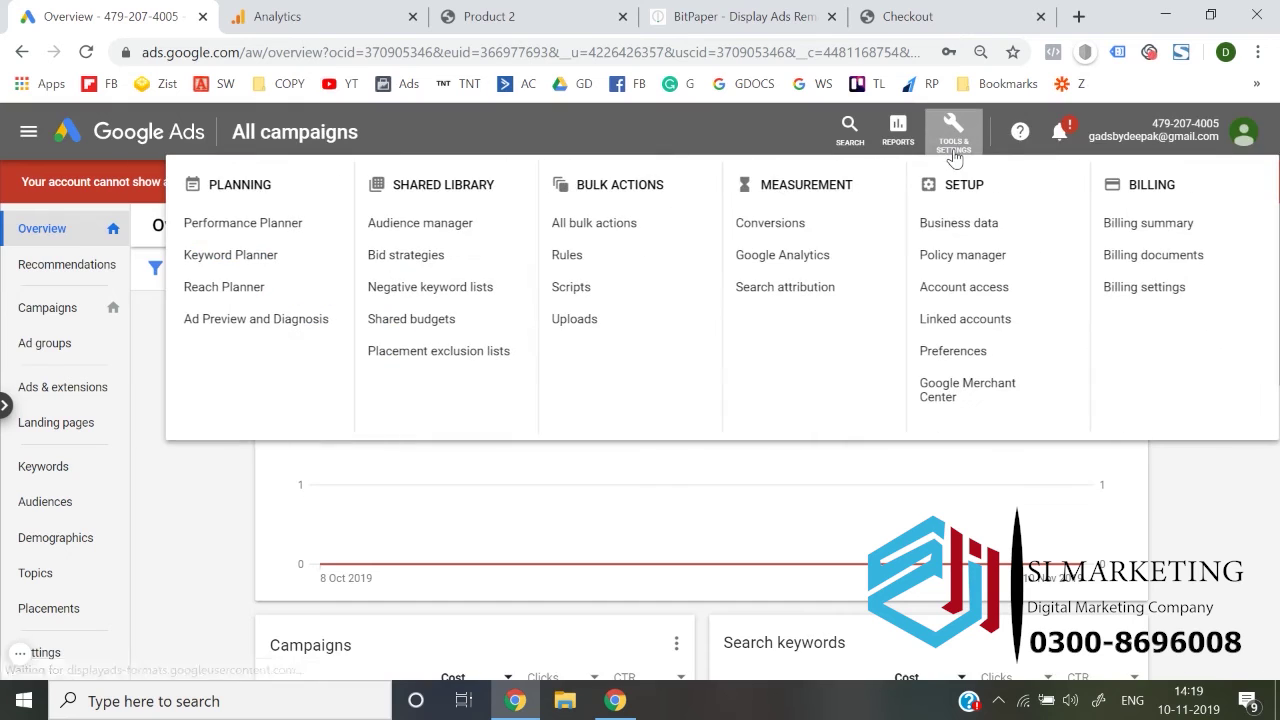
{"action": "left_click", "coordinate": [446, 240]}
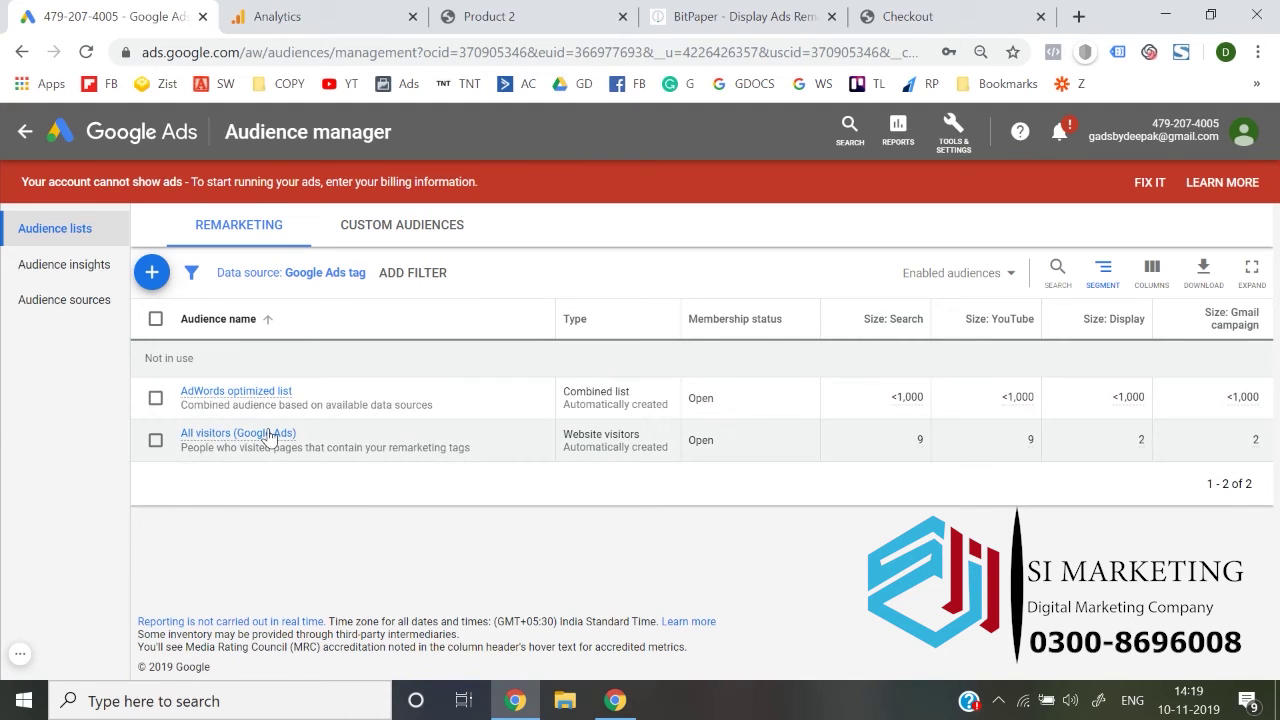
- Reload the remarketing audience lists and check the audience insights before returning to the lists
{"action": "left_click", "coordinate": [238, 433]}
{"action": "left_click", "coordinate": [88, 54]}
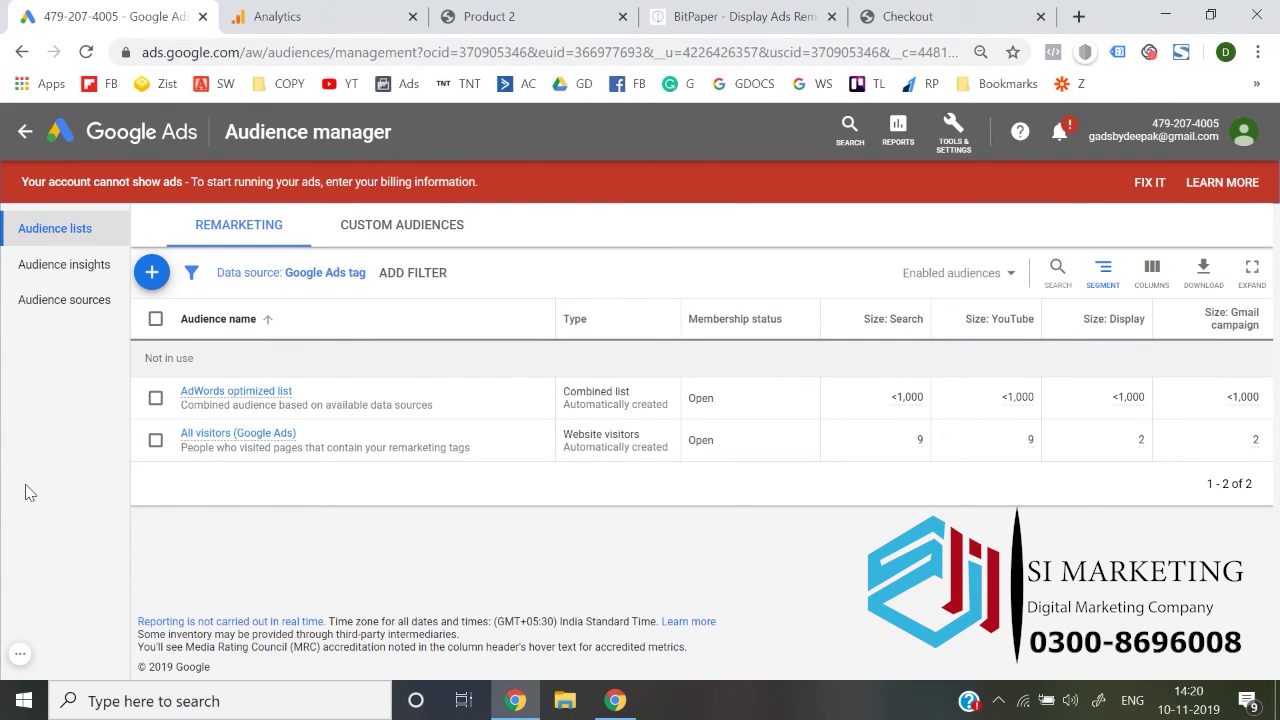
{"action": "left_click", "coordinate": [60, 272]}
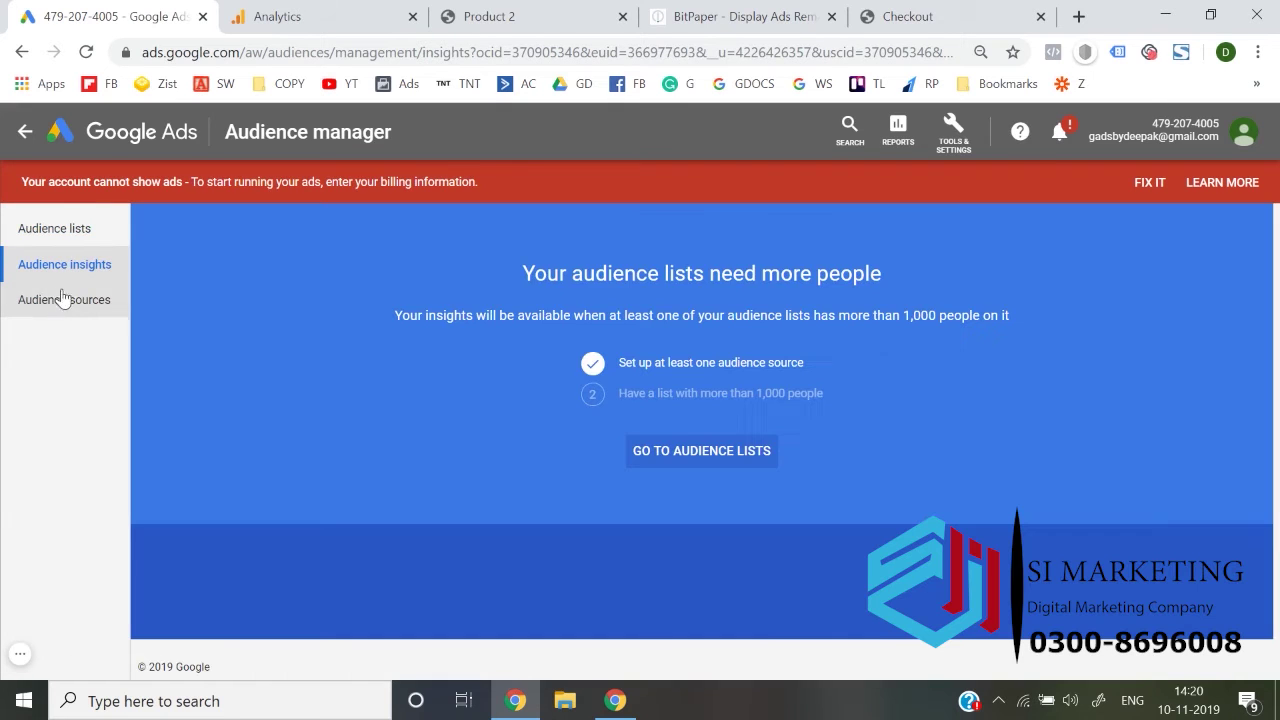
{"action": "left_click", "coordinate": [80, 232]}
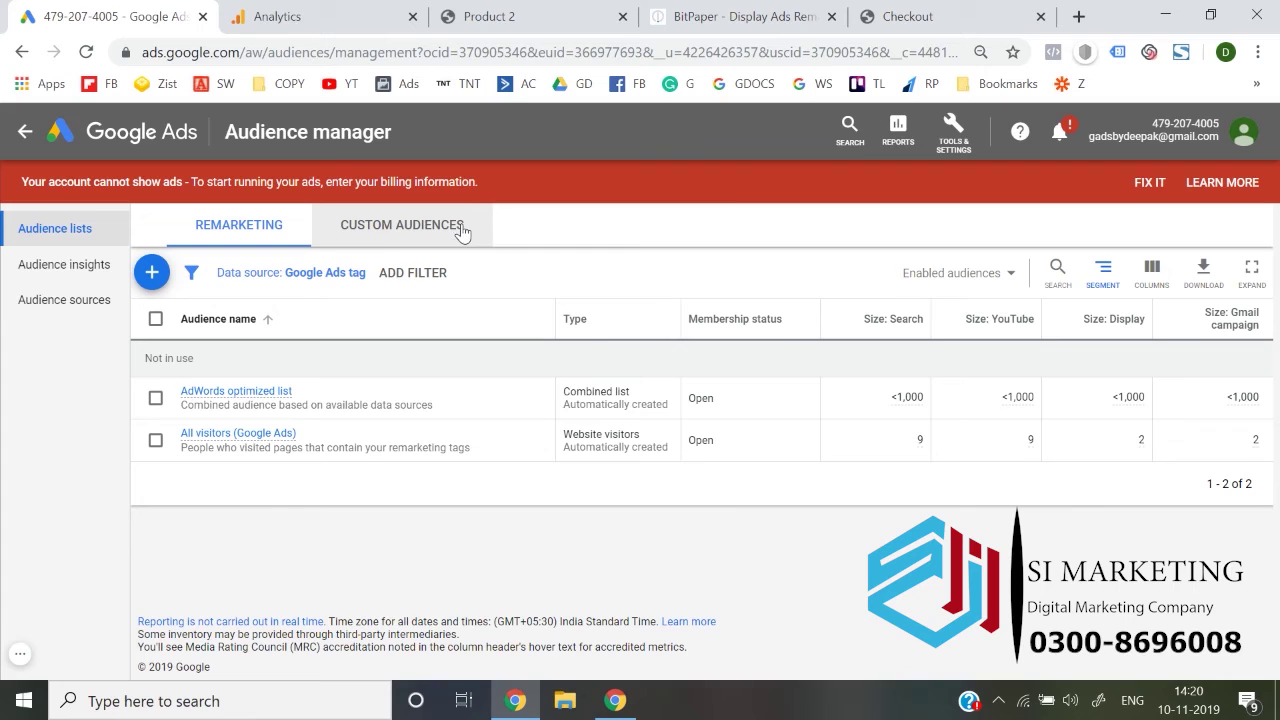
- Remove the Google Ads tag data source filter from the audience lists and inspect the purchasers and Product 2 visitors audiences
{"action": "left_click", "coordinate": [300, 274]}
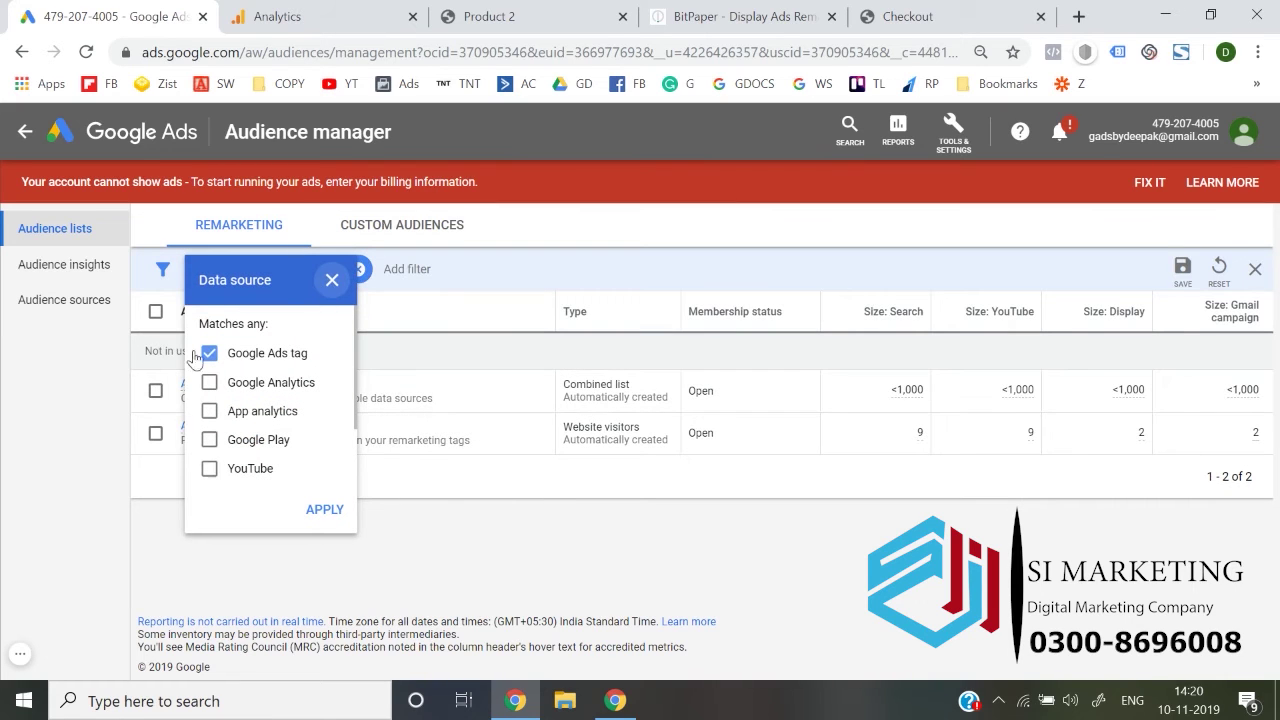
{"action": "left_click", "coordinate": [208, 355]}
{"action": "left_click", "coordinate": [332, 281]}
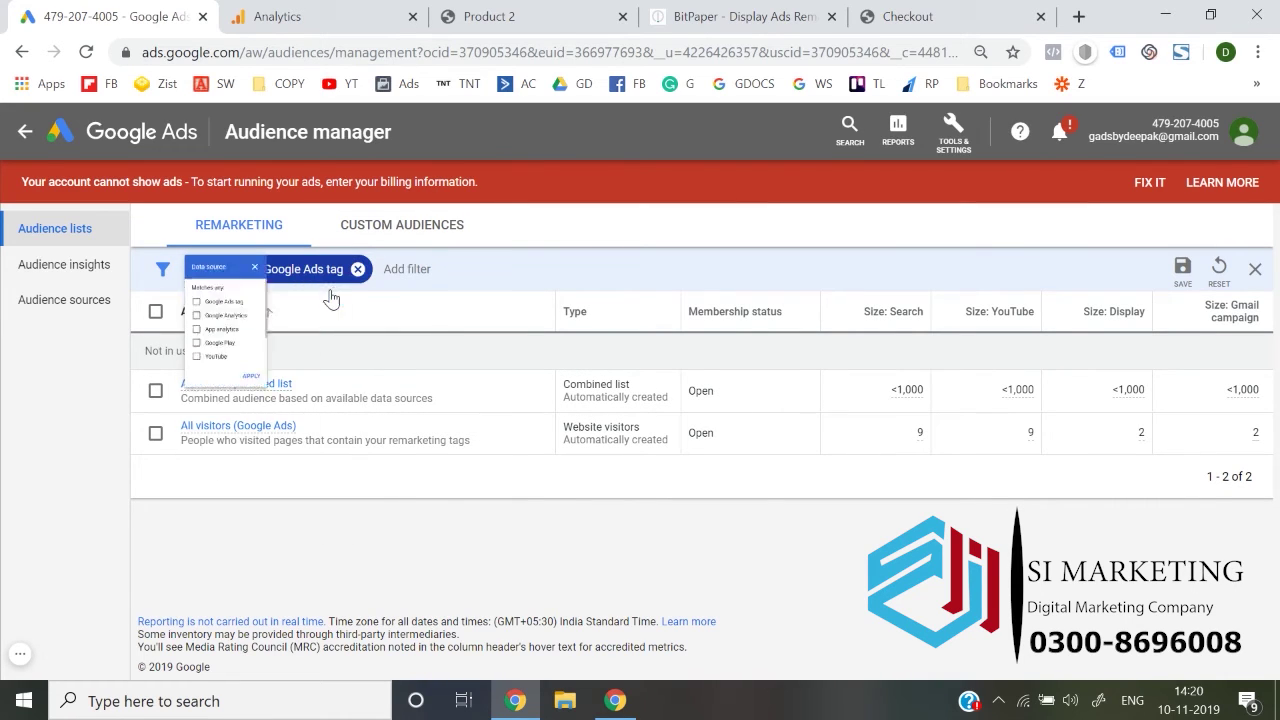
{"action": "left_click", "coordinate": [357, 269]}
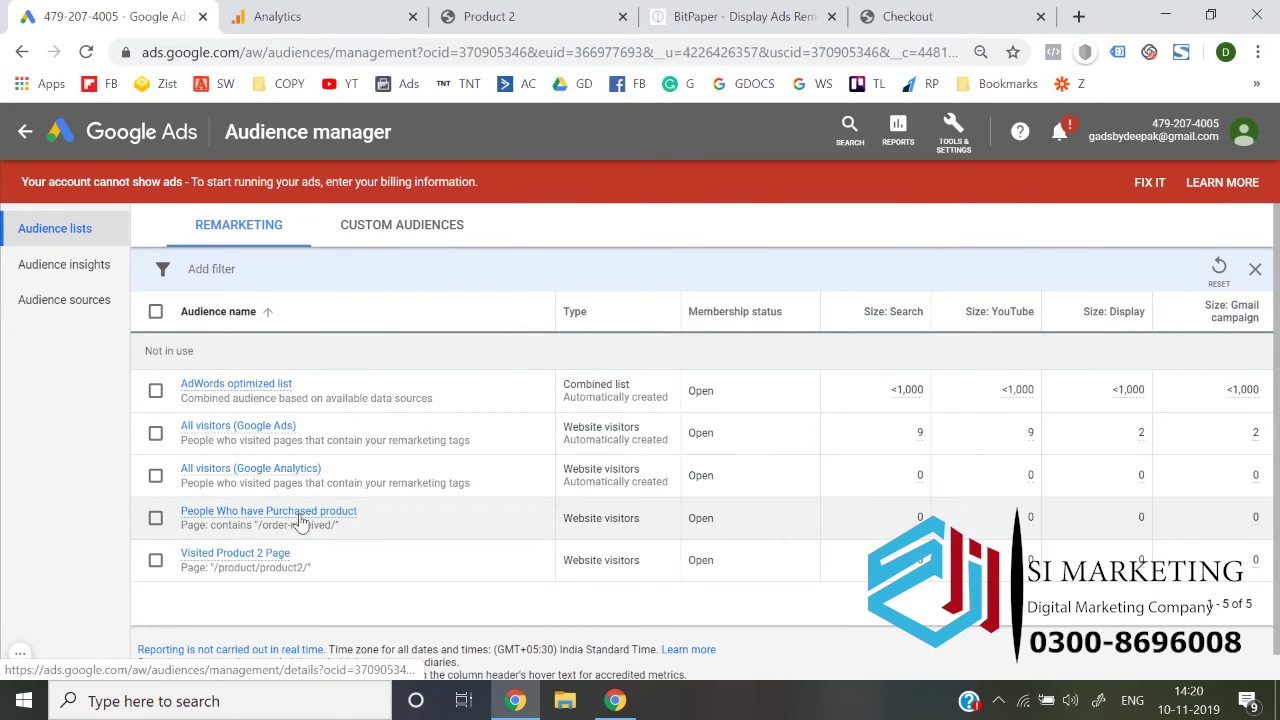
{"action": "mouse_move", "coordinate": [310, 520]}
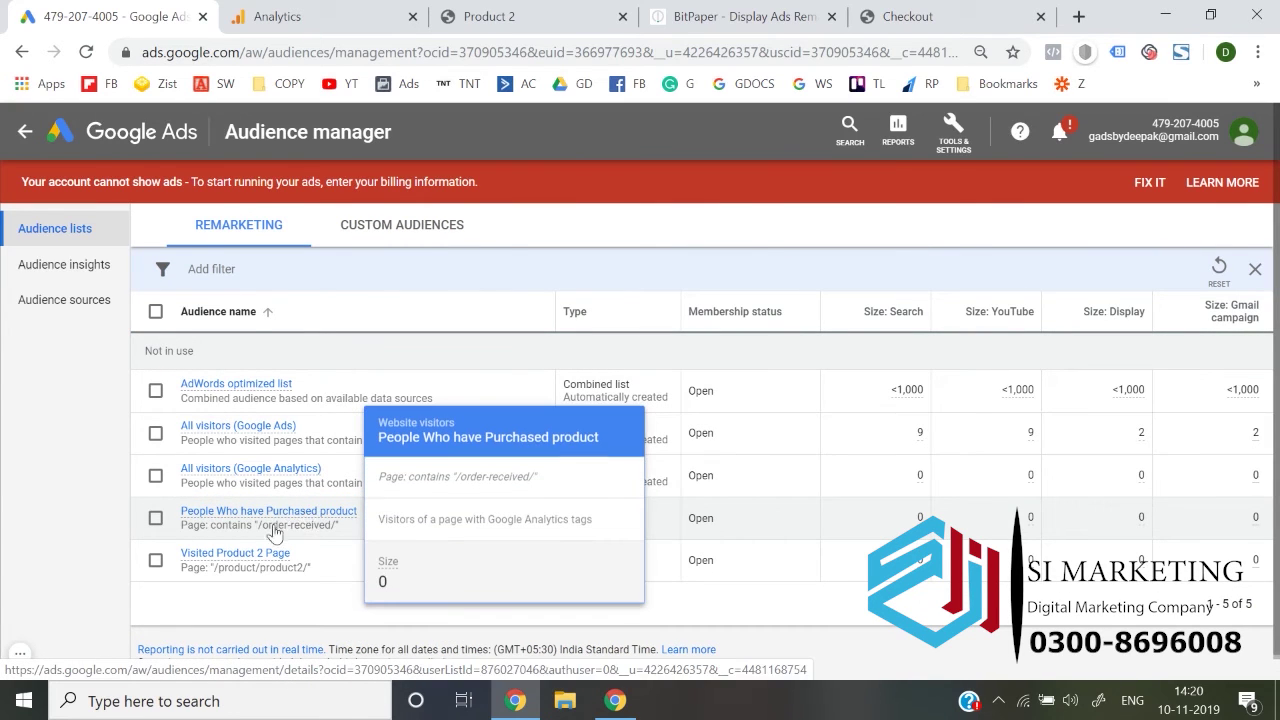
{"action": "mouse_move", "coordinate": [240, 568]}
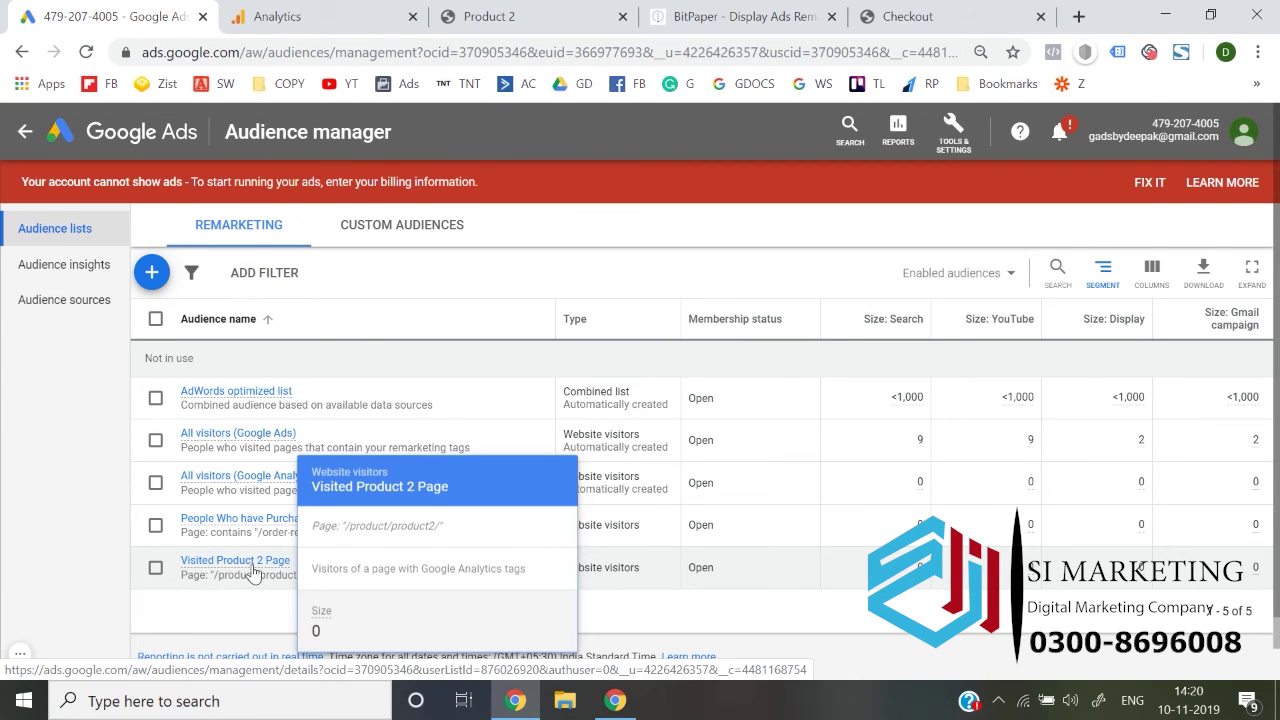
- Leave the Audience manager, open the account's campaigns list and start a new campaign
{"action": "left_click", "coordinate": [150, 135]}
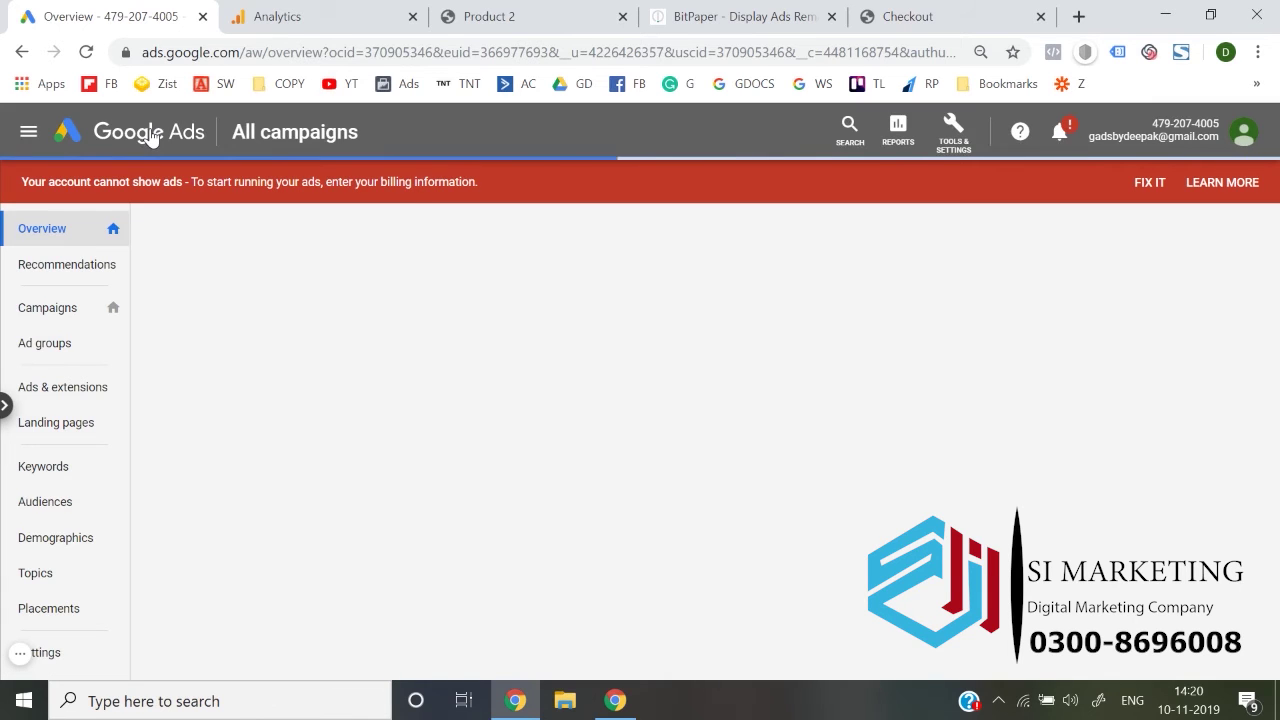
{"action": "key", "text": "ctrl+4"}
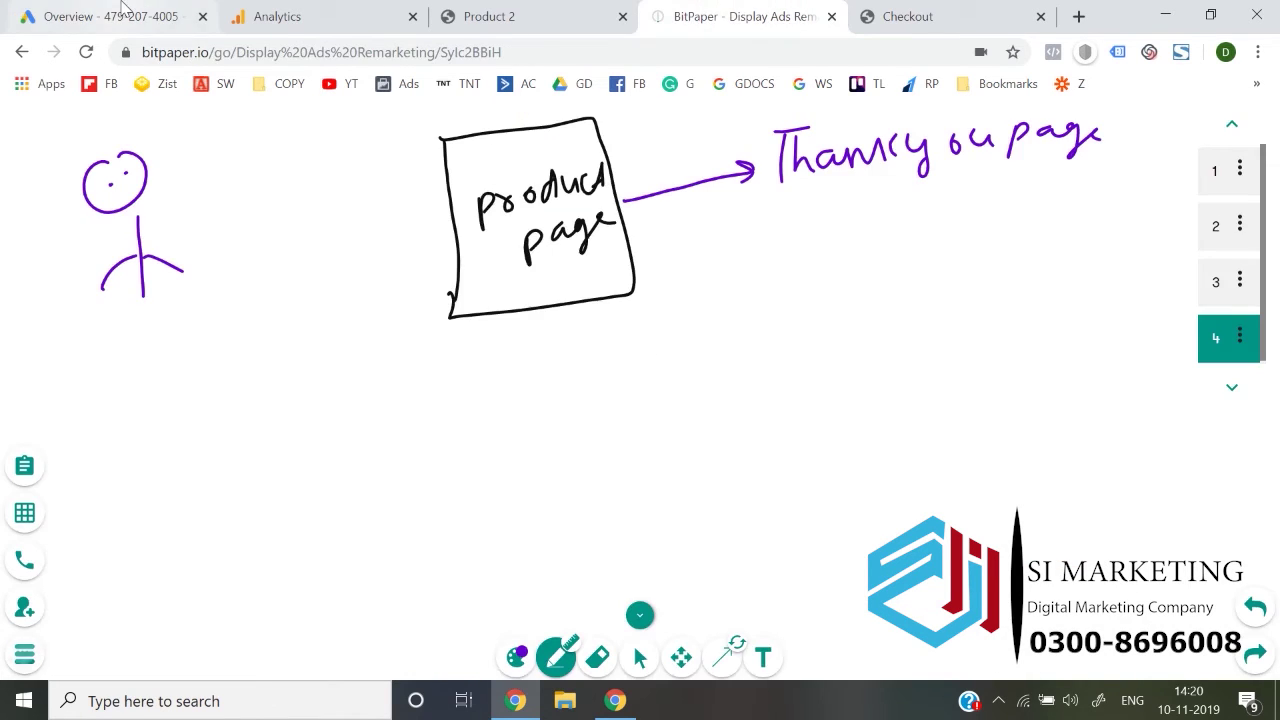
{"action": "left_click", "coordinate": [120, 10]}
{"action": "left_click", "coordinate": [44, 316]}
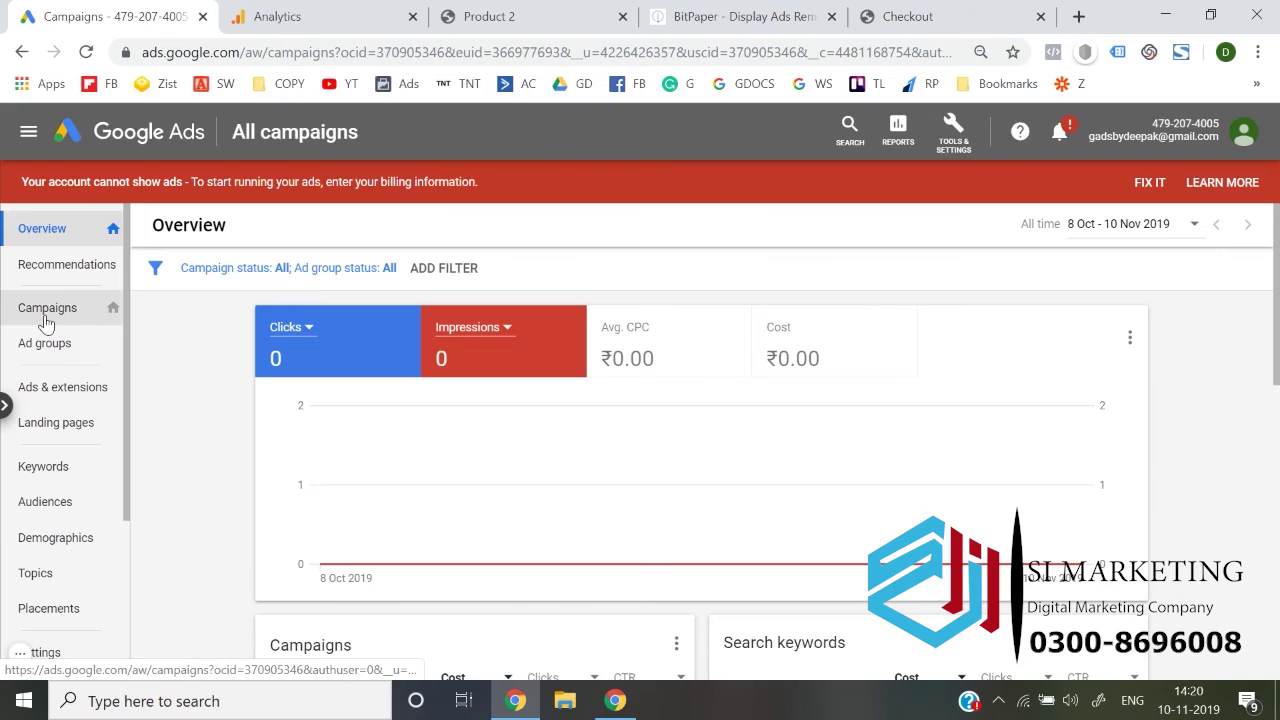
{"action": "scroll", "coordinate": [230, 495], "scroll_direction": "down", "scroll_amount": 1}
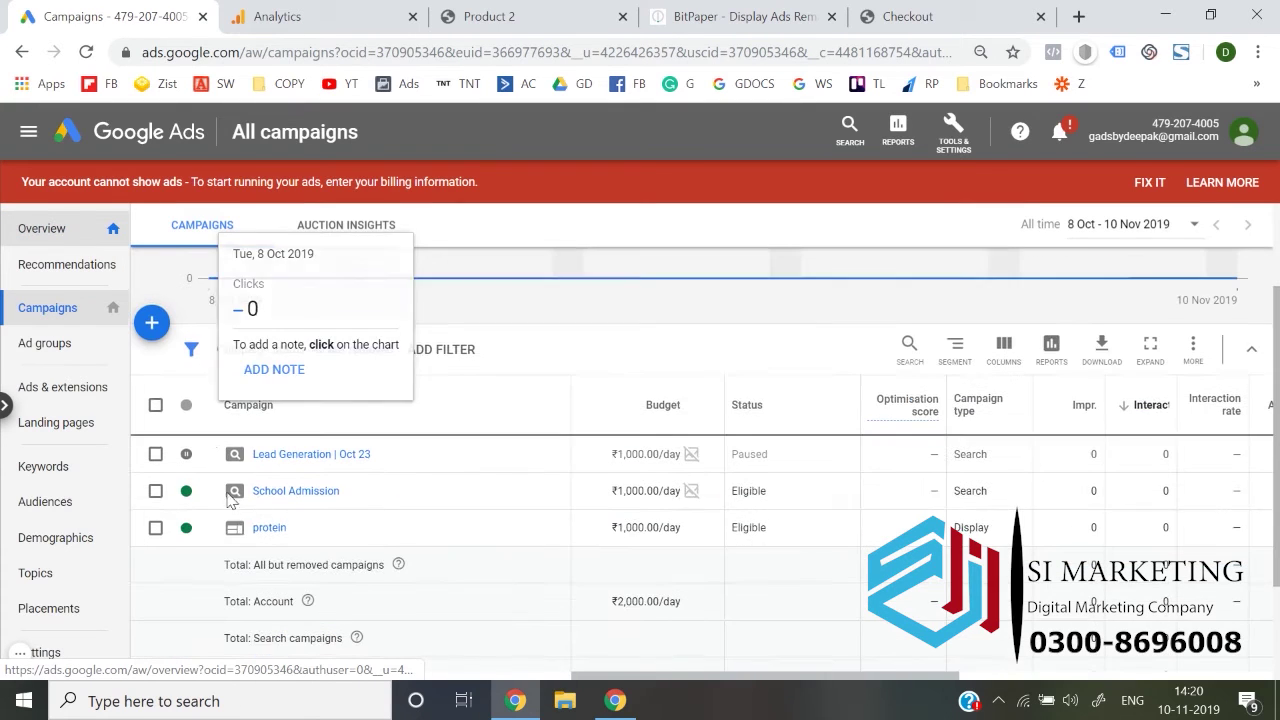
{"action": "left_click", "coordinate": [158, 328]}
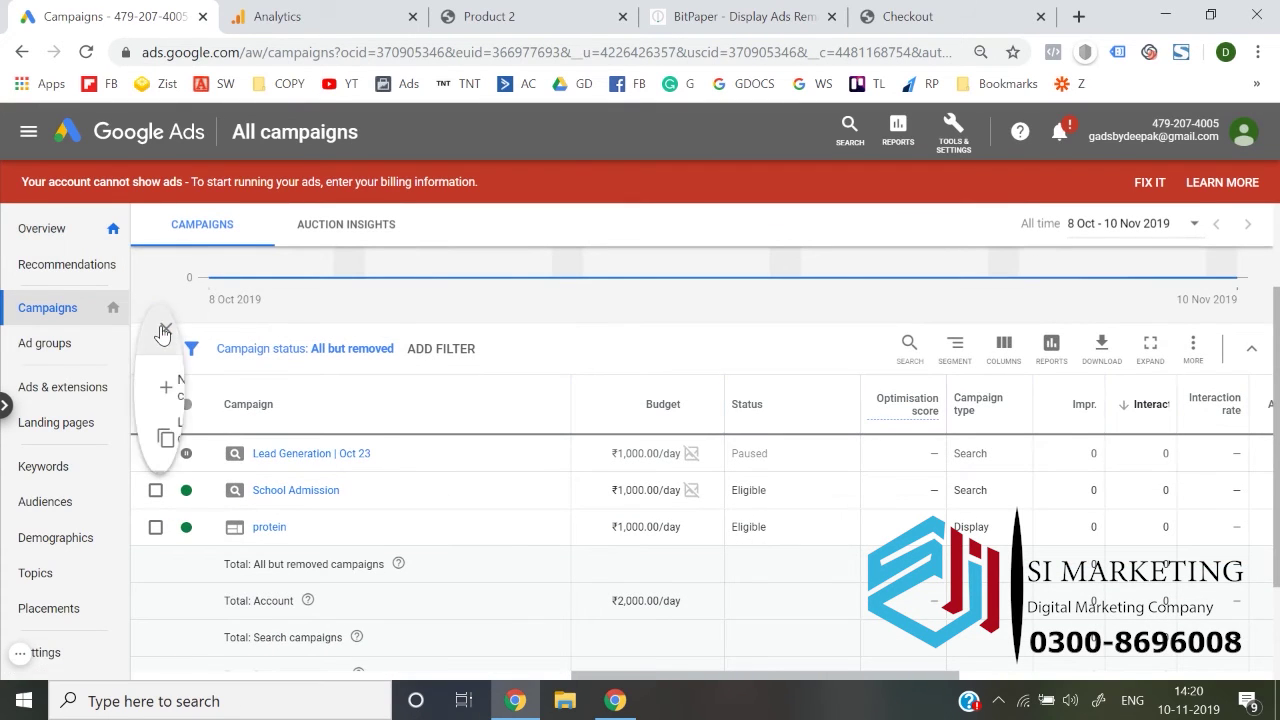
{"action": "left_click", "coordinate": [243, 400]}
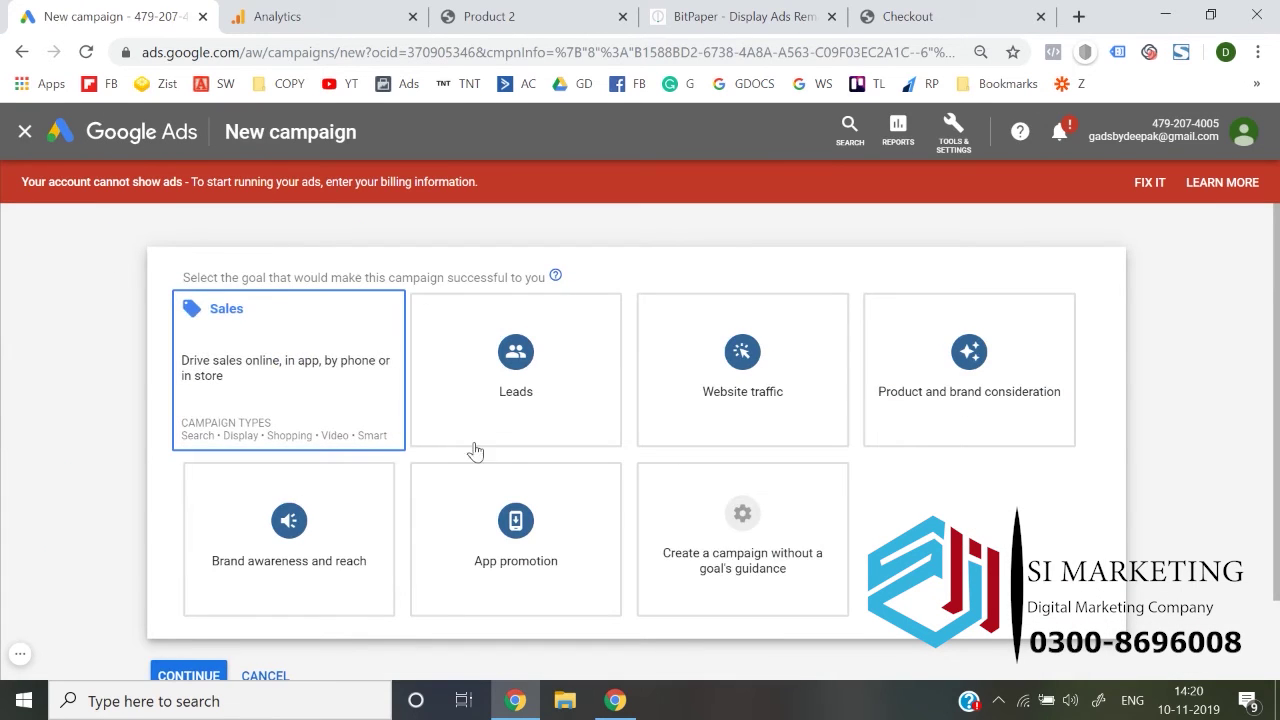
- Set up the campaign without a goal's guidance as a Standard display campaign and continue to its settings
{"action": "left_click", "coordinate": [708, 568]}
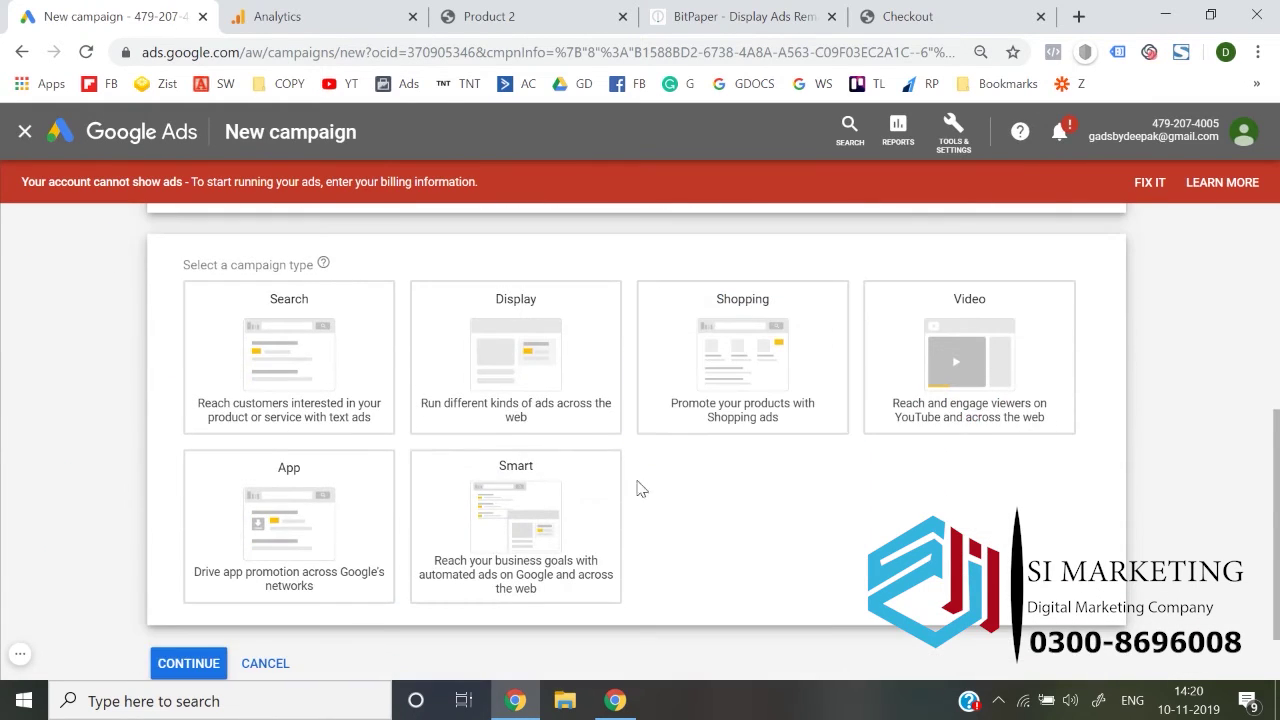
{"action": "left_click", "coordinate": [509, 374]}
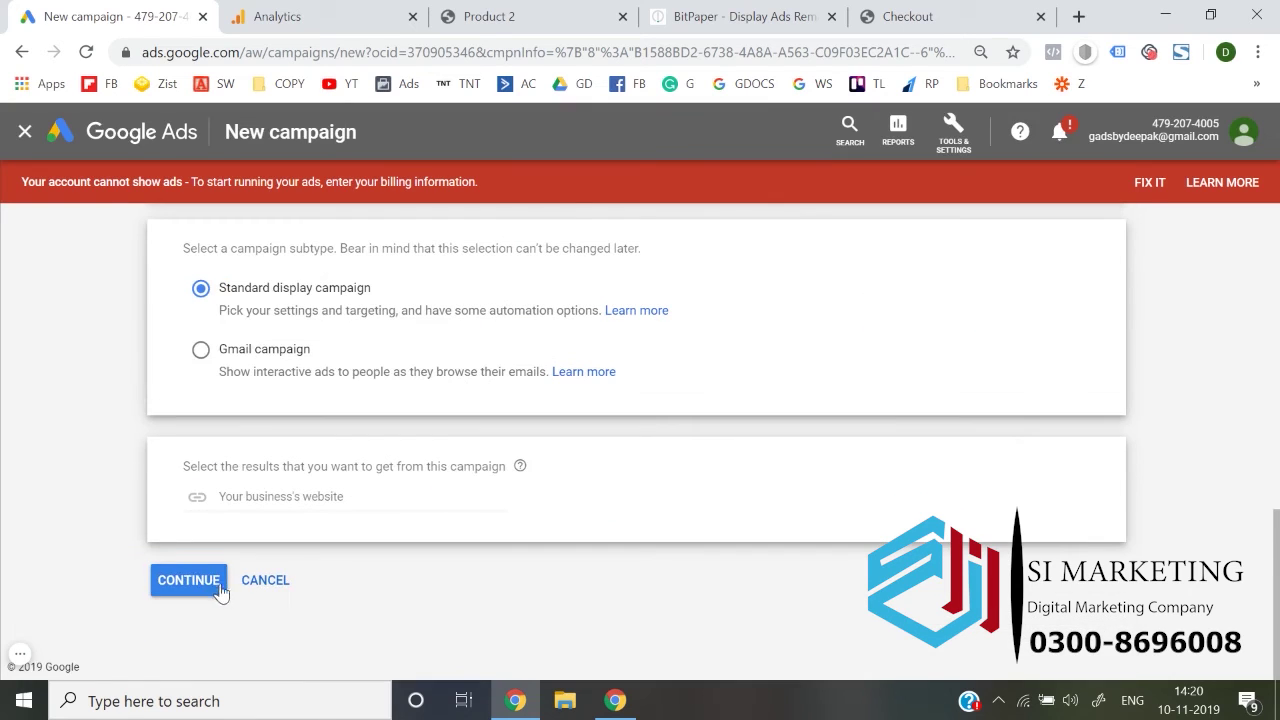
{"action": "left_click", "coordinate": [214, 588]}
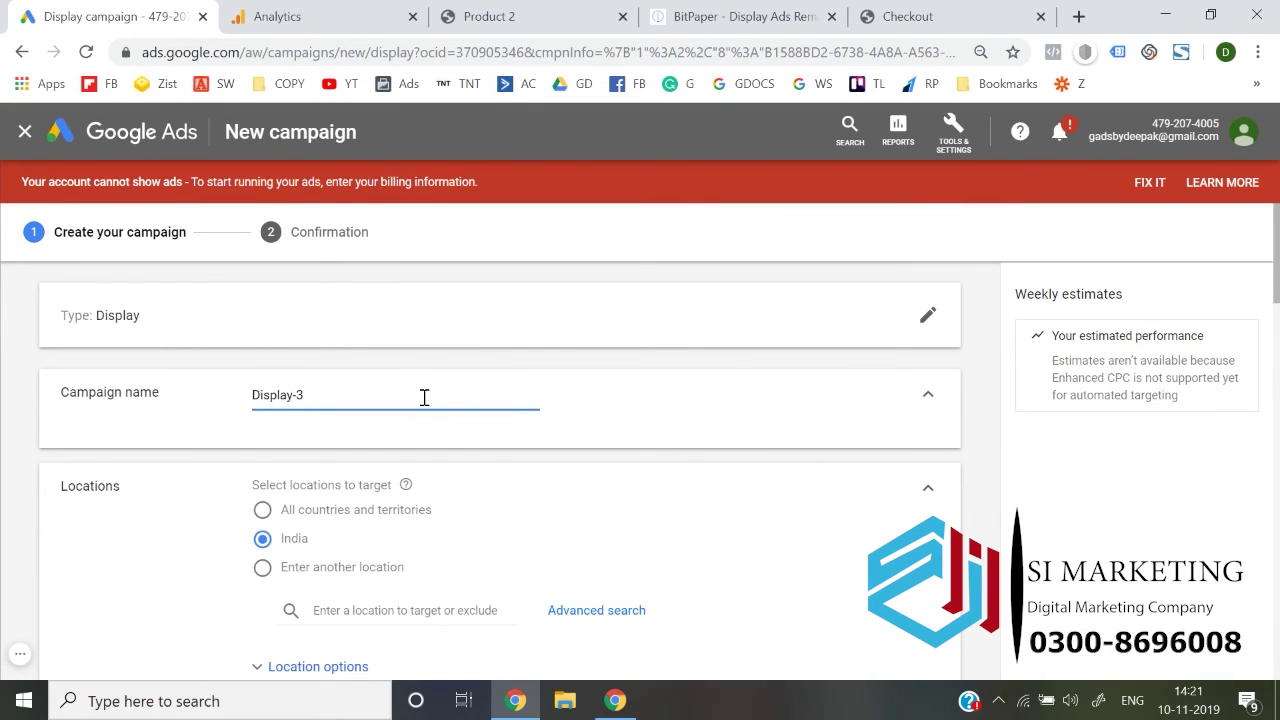
- Review the campaign's bidding and budget settings and switch the ad group's targeting to manual
{"action": "scroll", "coordinate": [424, 397], "scroll_direction": "down", "scroll_amount": 1}
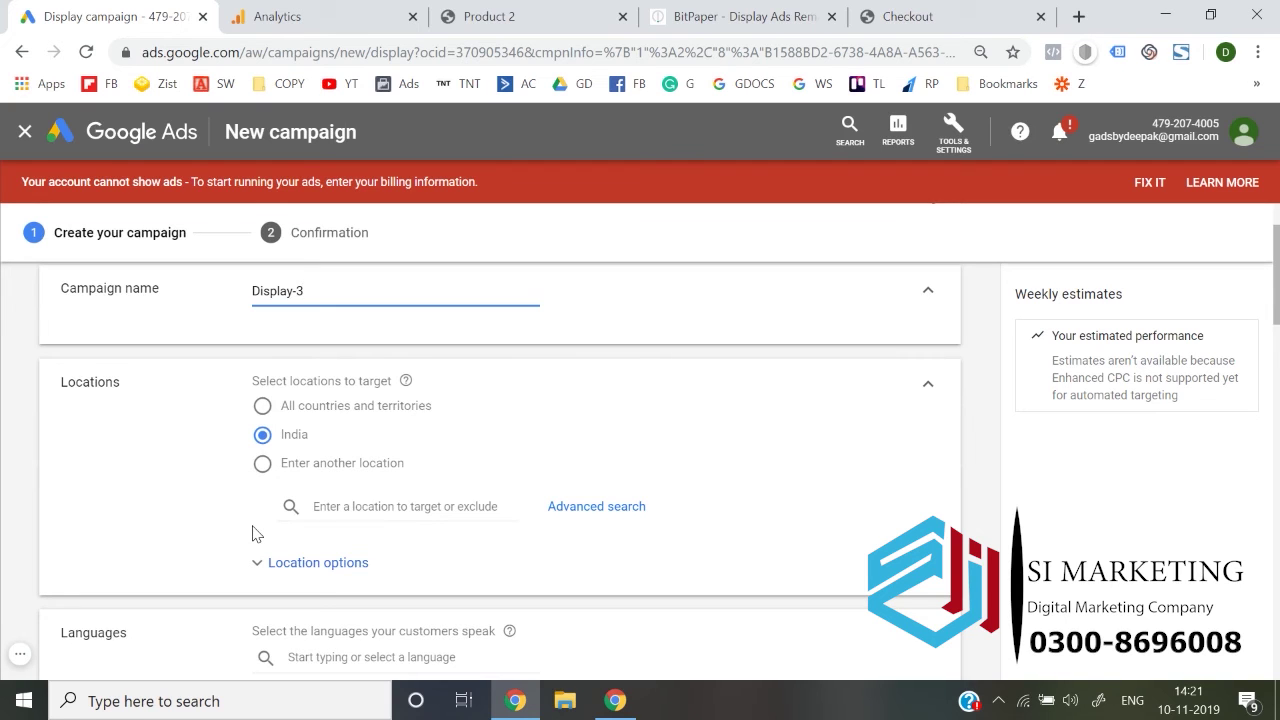
{"action": "scroll", "coordinate": [252, 534], "scroll_direction": "down", "scroll_amount": 7}
{"action": "scroll", "coordinate": [253, 526], "scroll_direction": "up", "scroll_amount": 2}
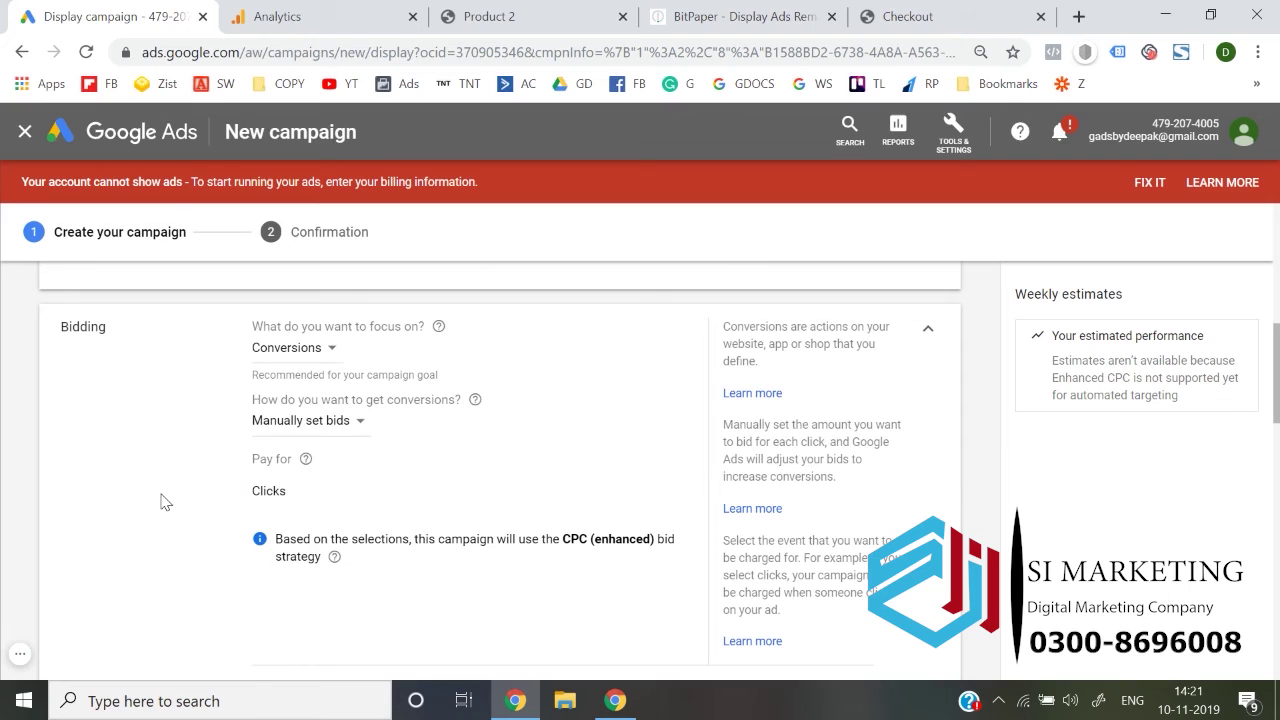
{"action": "scroll", "coordinate": [165, 502], "scroll_direction": "down", "scroll_amount": 5}
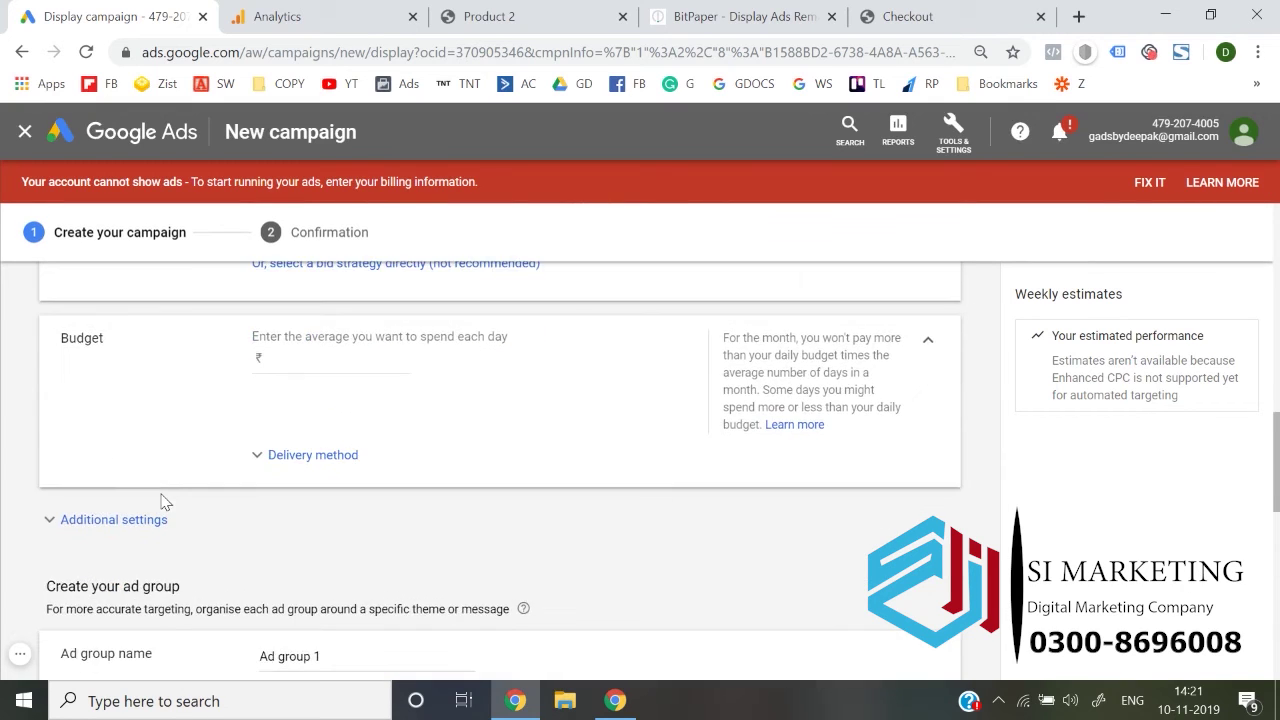
{"action": "scroll", "coordinate": [165, 502], "scroll_direction": "down", "scroll_amount": 3}
{"action": "scroll", "coordinate": [165, 502], "scroll_direction": "up", "scroll_amount": 2}
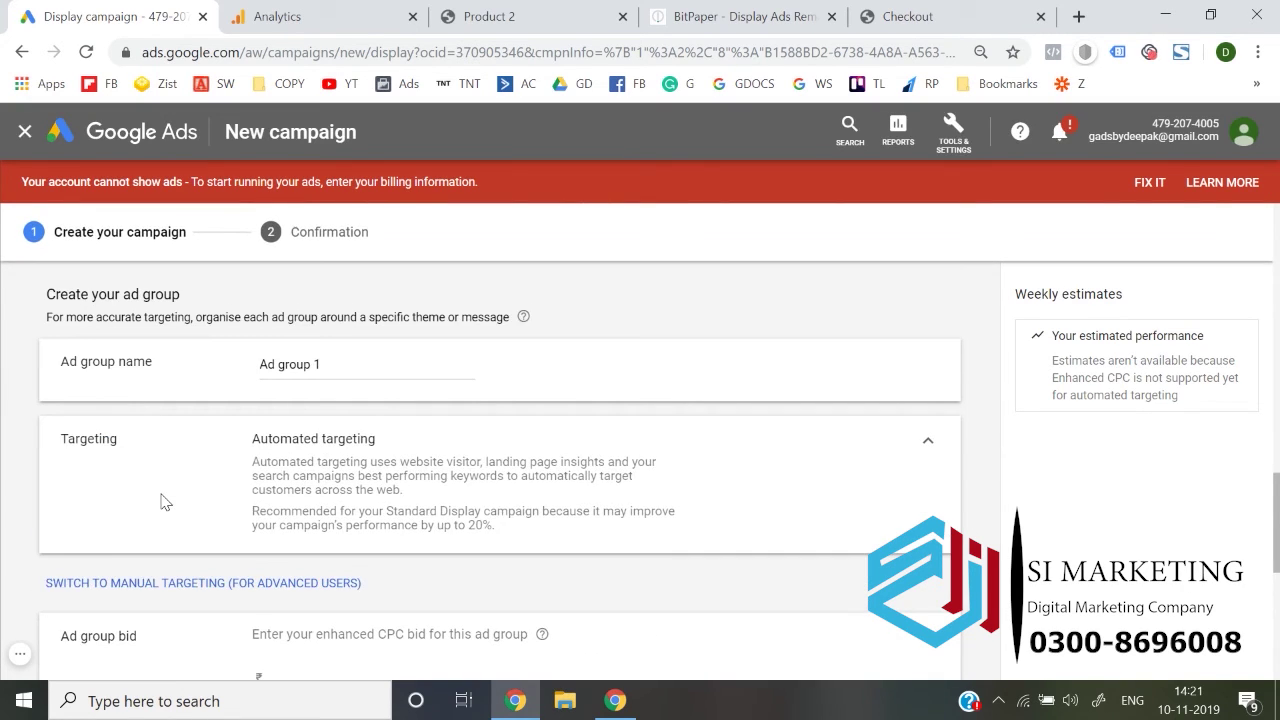
{"action": "left_click", "coordinate": [224, 580]}
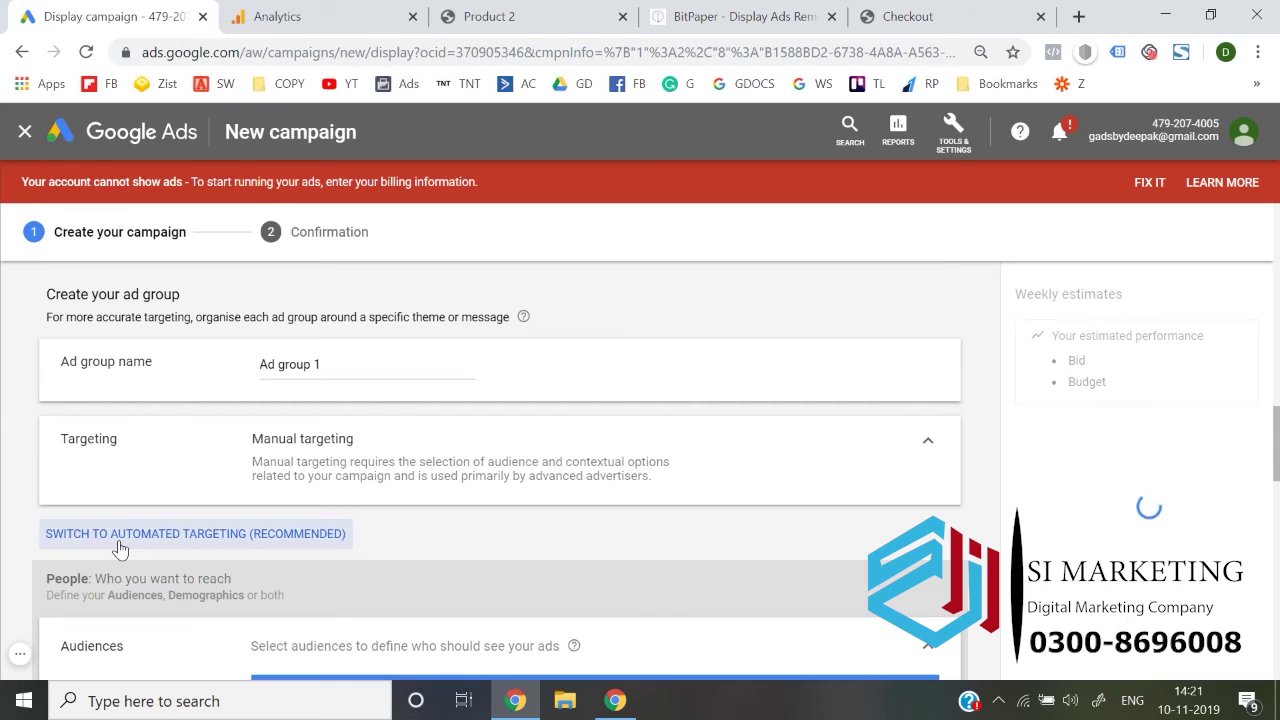
- Target the ad group at the "Visited Product 2 Page" website visitors audience from the remarketing lists
{"action": "scroll", "coordinate": [234, 529], "scroll_direction": "down", "scroll_amount": 4}
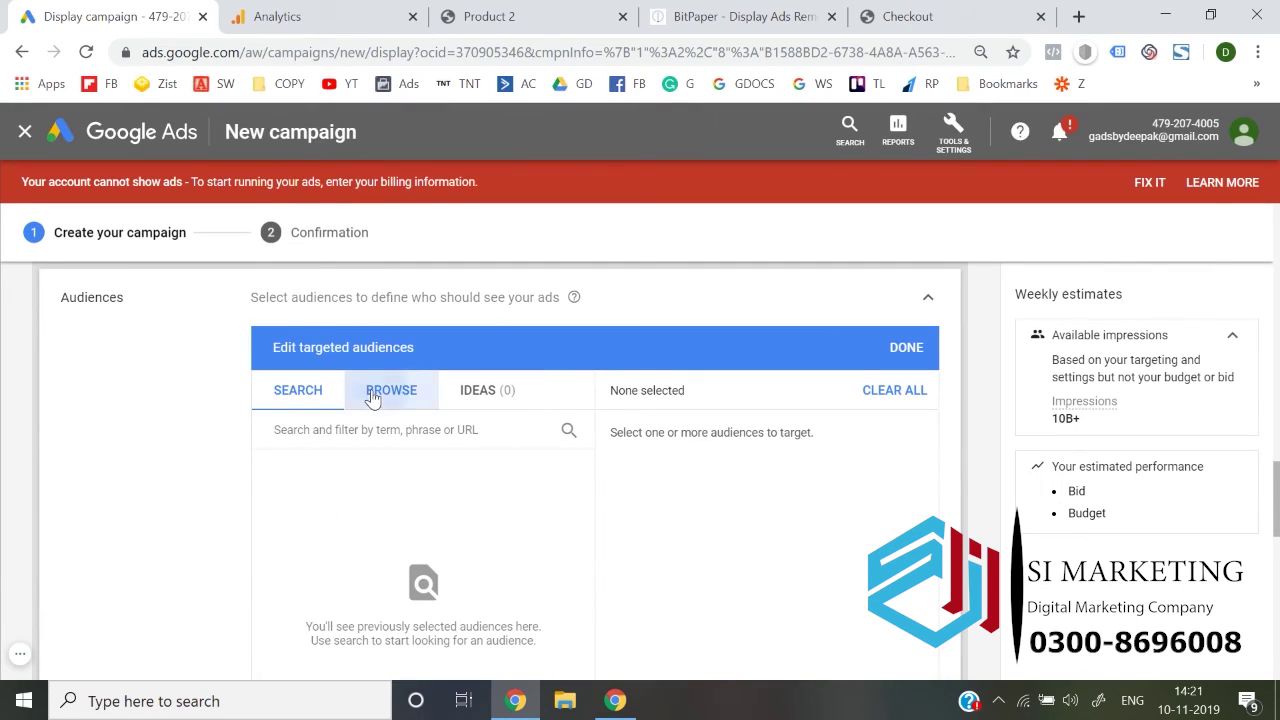
{"action": "left_click", "coordinate": [369, 395]}
{"action": "scroll", "coordinate": [180, 491], "scroll_direction": "down", "scroll_amount": 1}
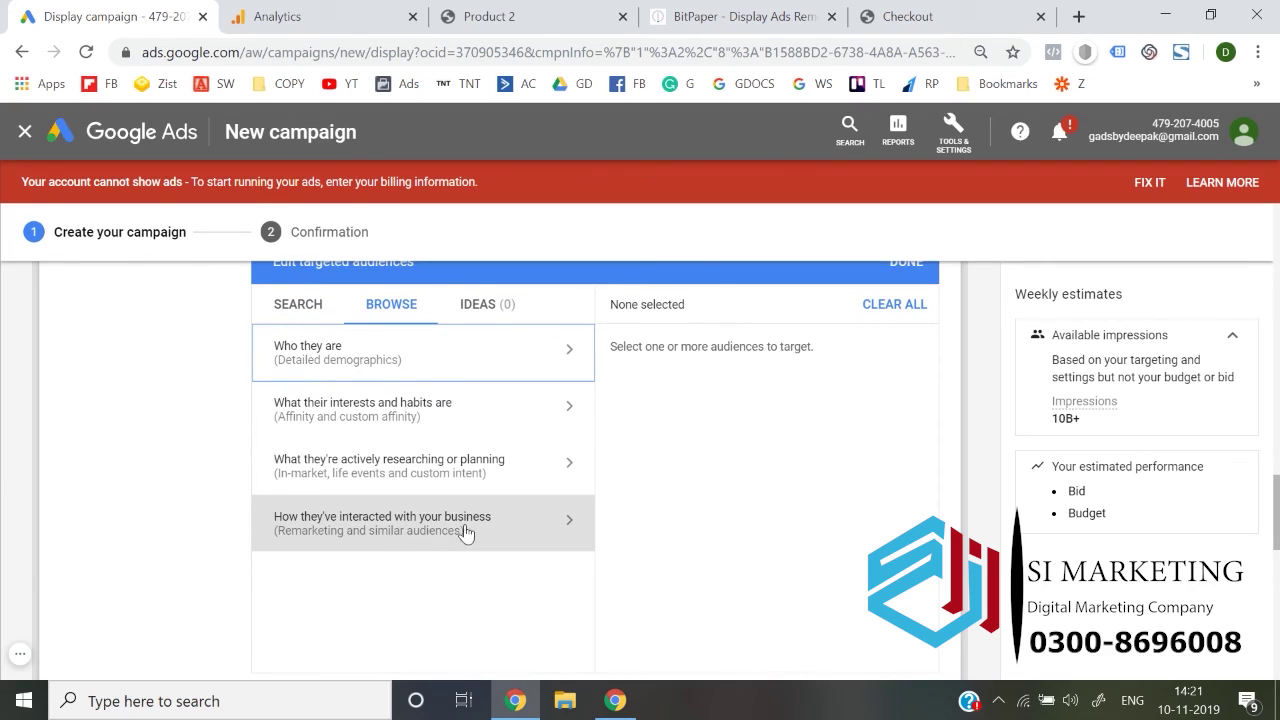
{"action": "left_click", "coordinate": [405, 541]}
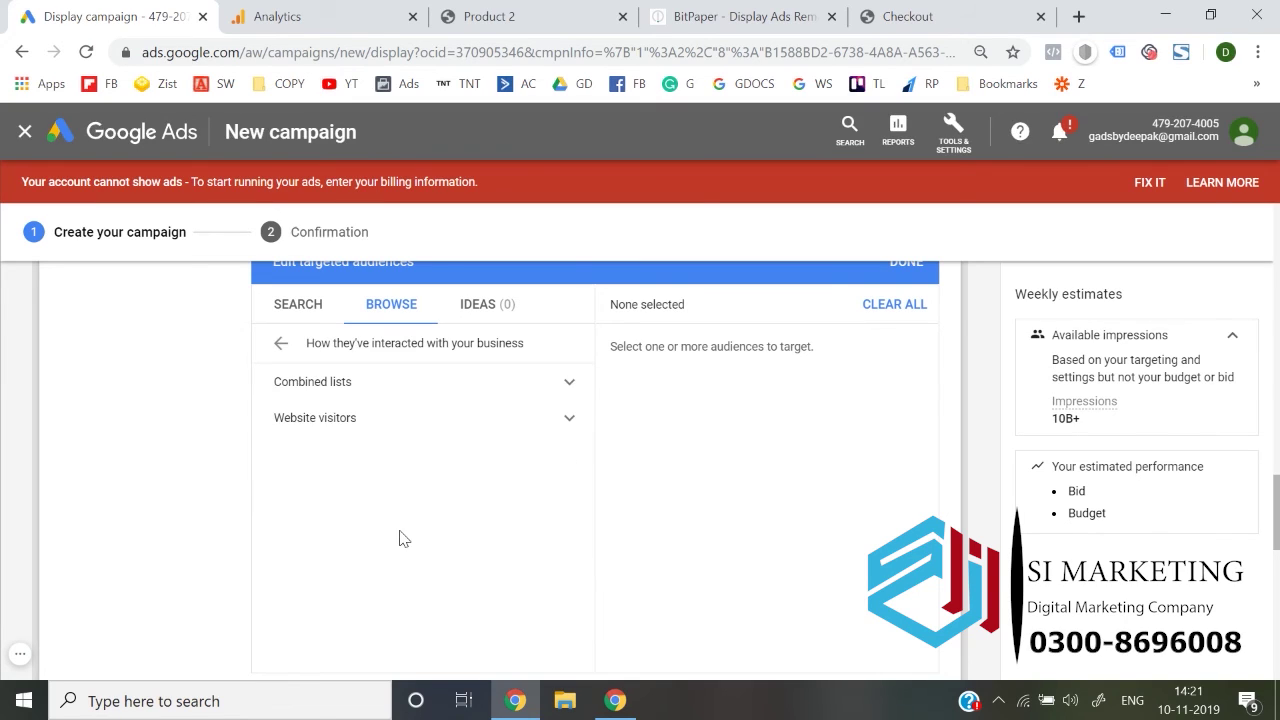
{"action": "left_click", "coordinate": [557, 430]}
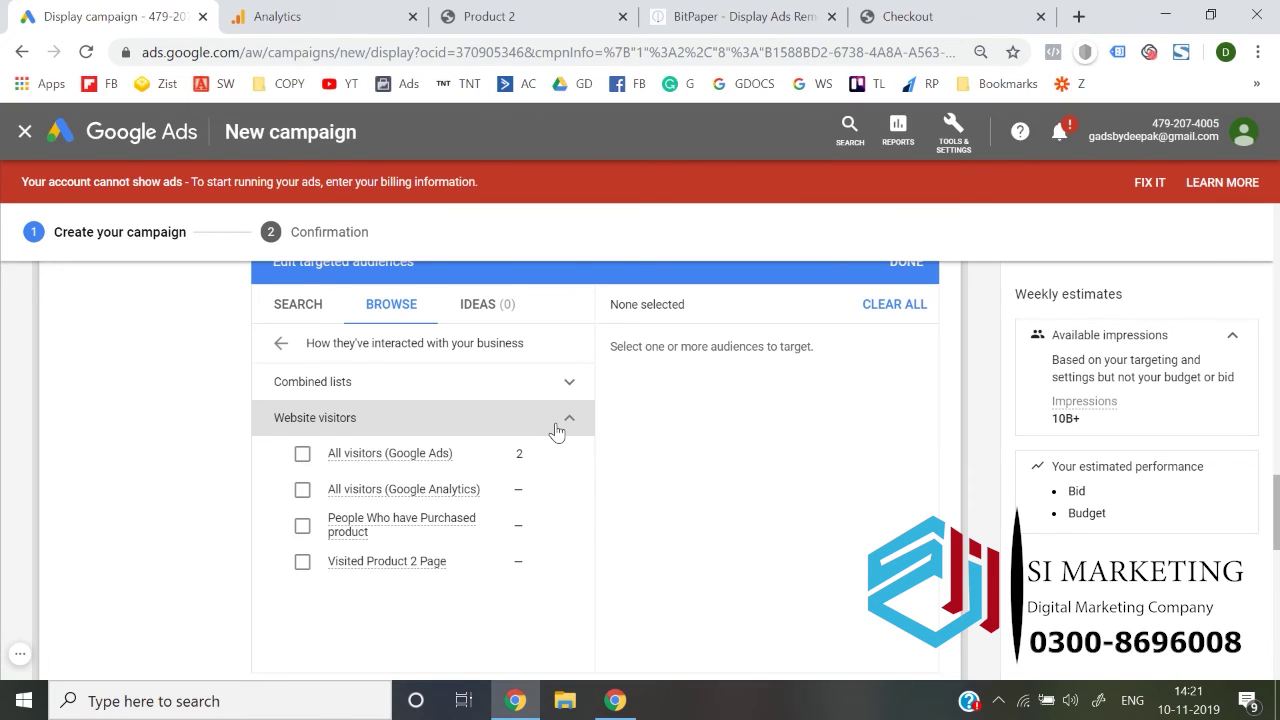
{"action": "left_click", "coordinate": [297, 567]}
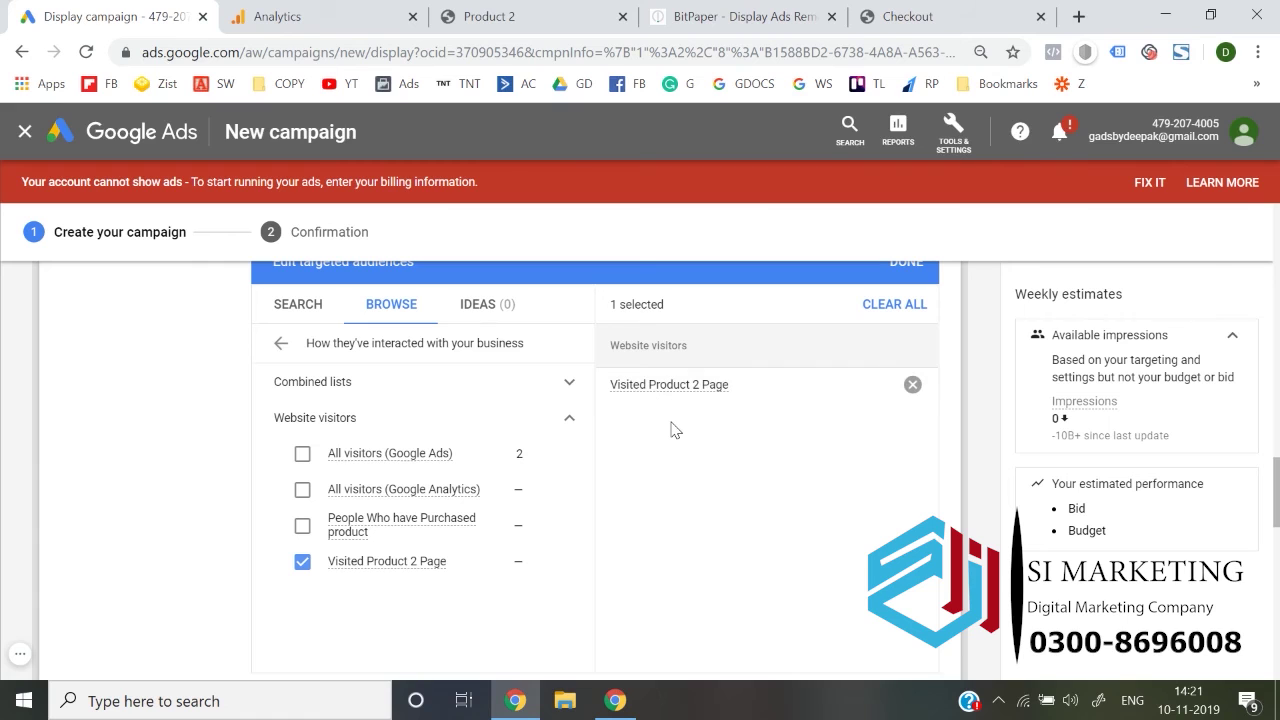
- Turn off targeting expansion for the ad group and go through the remaining ad group options
{"action": "scroll", "coordinate": [675, 430], "scroll_direction": "down", "scroll_amount": 10}
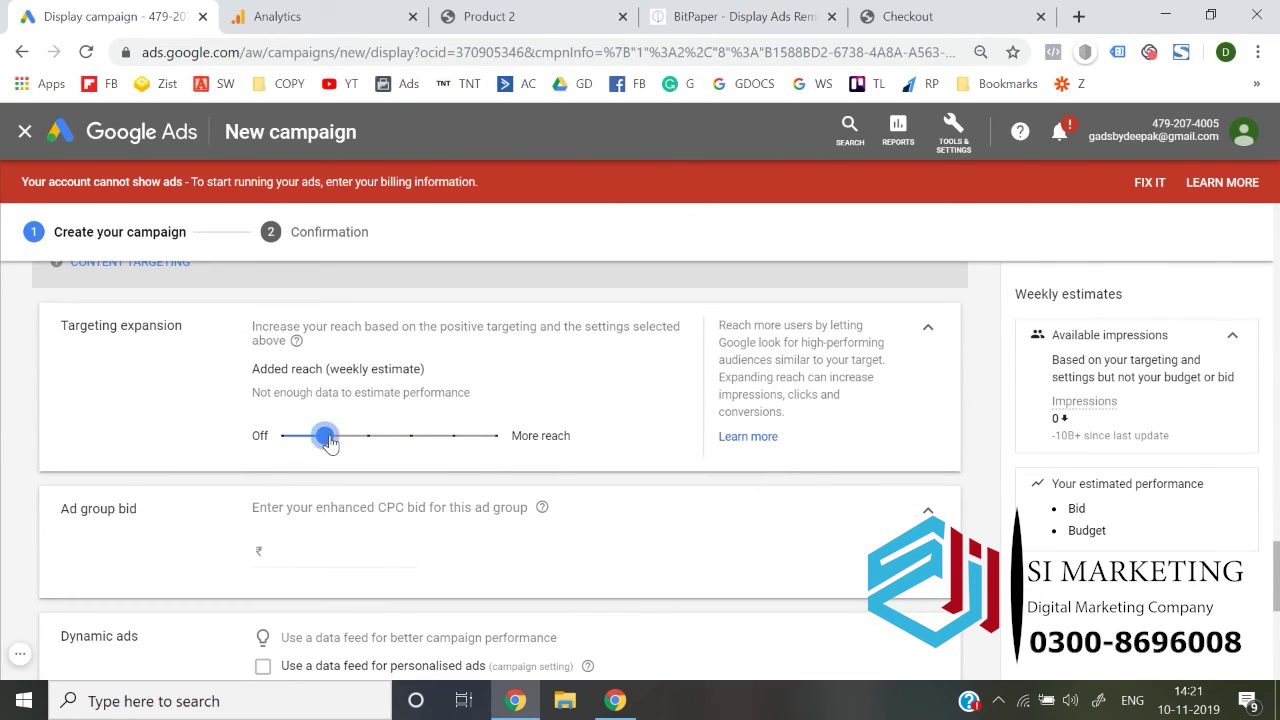
{"action": "left_click_drag", "start_coordinate": [317, 440], "coordinate": [280, 437]}
{"action": "scroll", "coordinate": [5, 490], "scroll_direction": "down", "scroll_amount": 5}
{"action": "scroll", "coordinate": [5, 490], "scroll_direction": "down", "scroll_amount": 1}
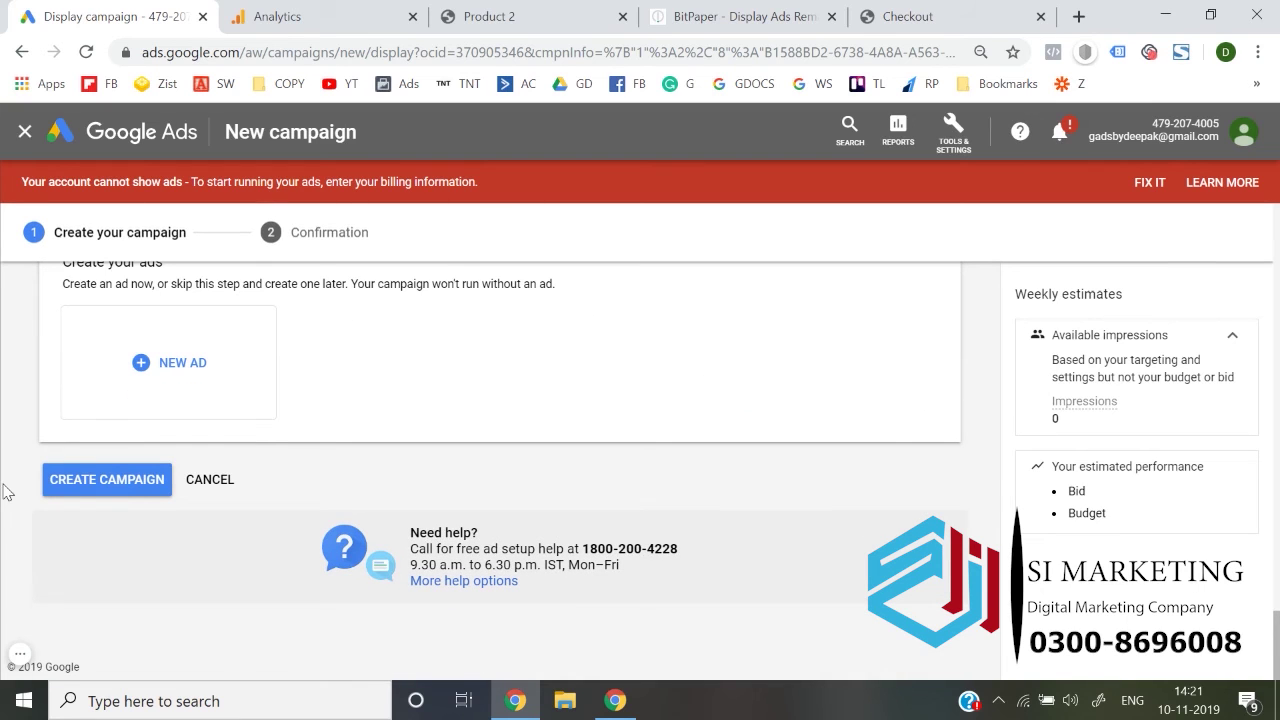
- Review the new campaign's settings and selected audience, and leave the setup without saving the campaign
{"action": "scroll", "coordinate": [143, 516], "scroll_direction": "up", "scroll_amount": 15}
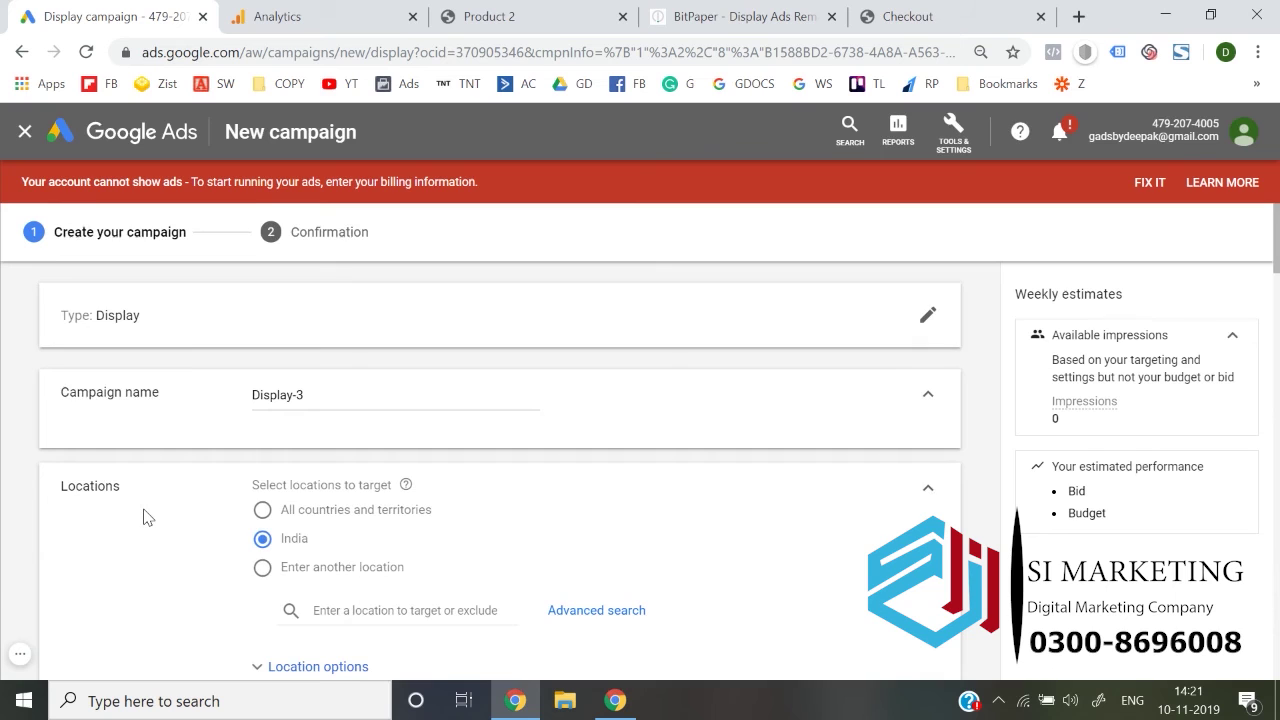
{"action": "scroll", "coordinate": [143, 516], "scroll_direction": "down", "scroll_amount": 15}
{"action": "scroll", "coordinate": [143, 516], "scroll_direction": "down", "scroll_amount": 5}
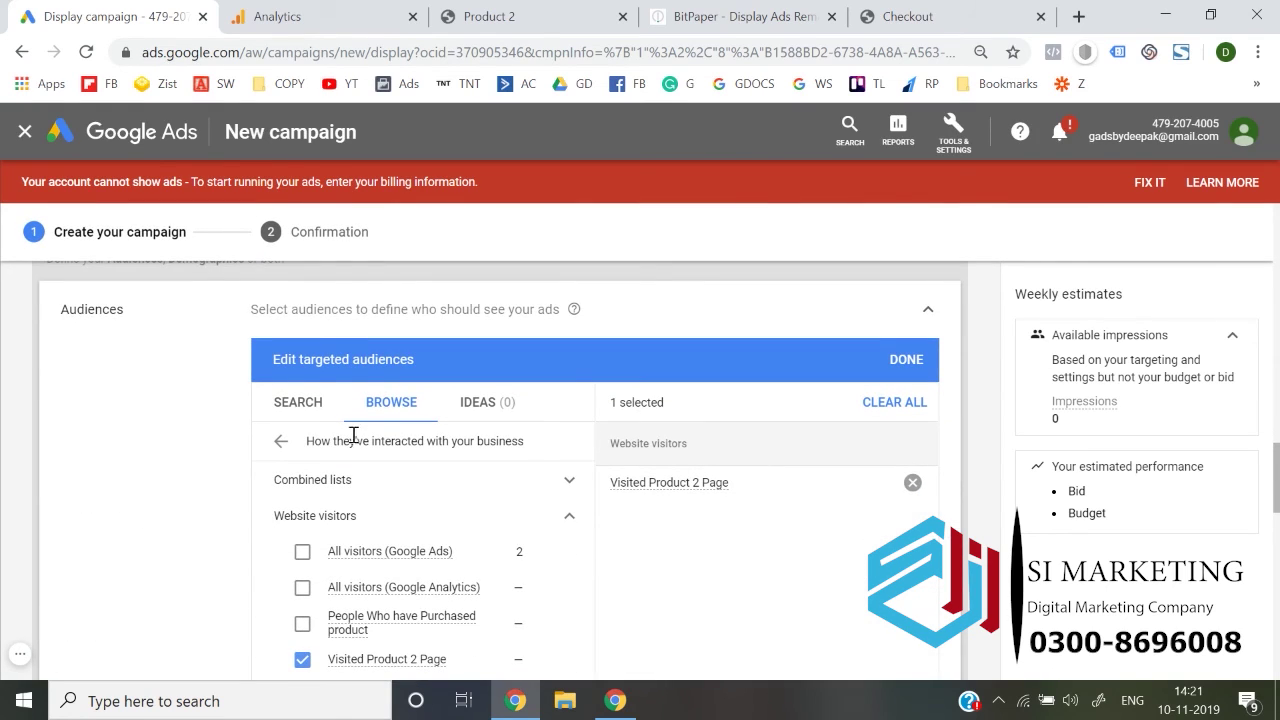
{"action": "scroll", "coordinate": [125, 598], "scroll_direction": "down", "scroll_amount": 1}
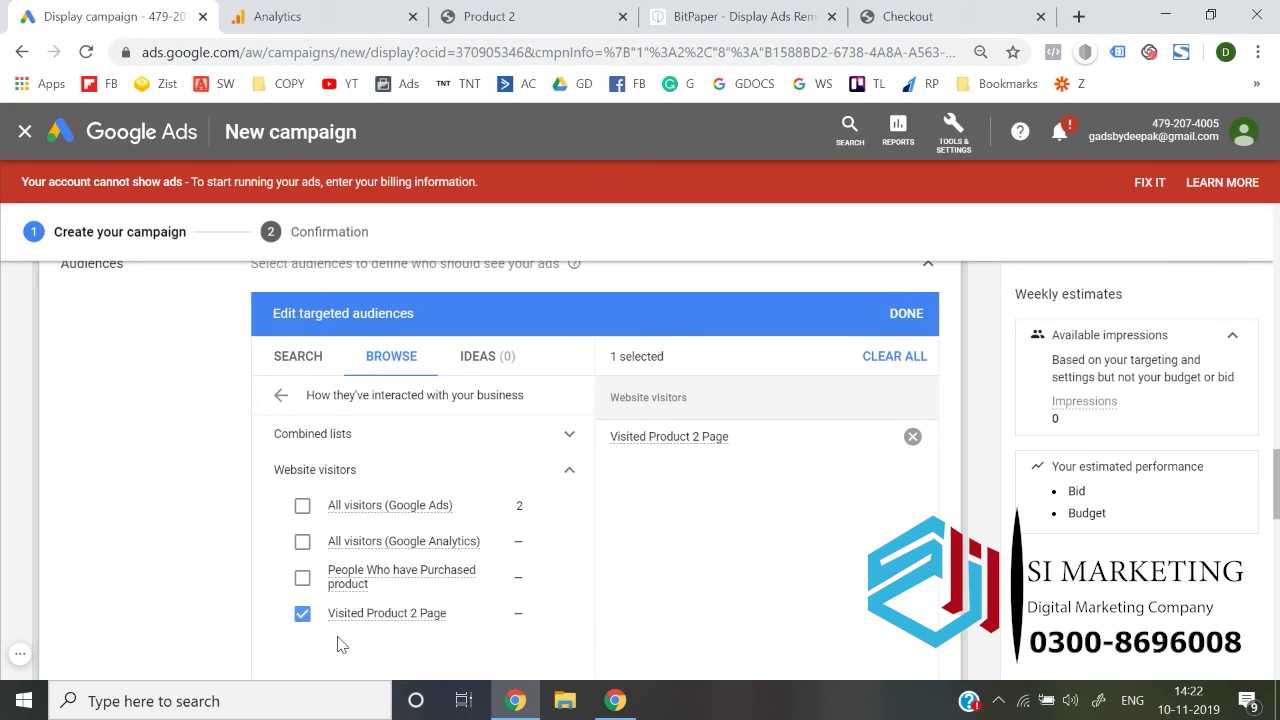
{"action": "scroll", "coordinate": [337, 644], "scroll_direction": "down", "scroll_amount": 10}
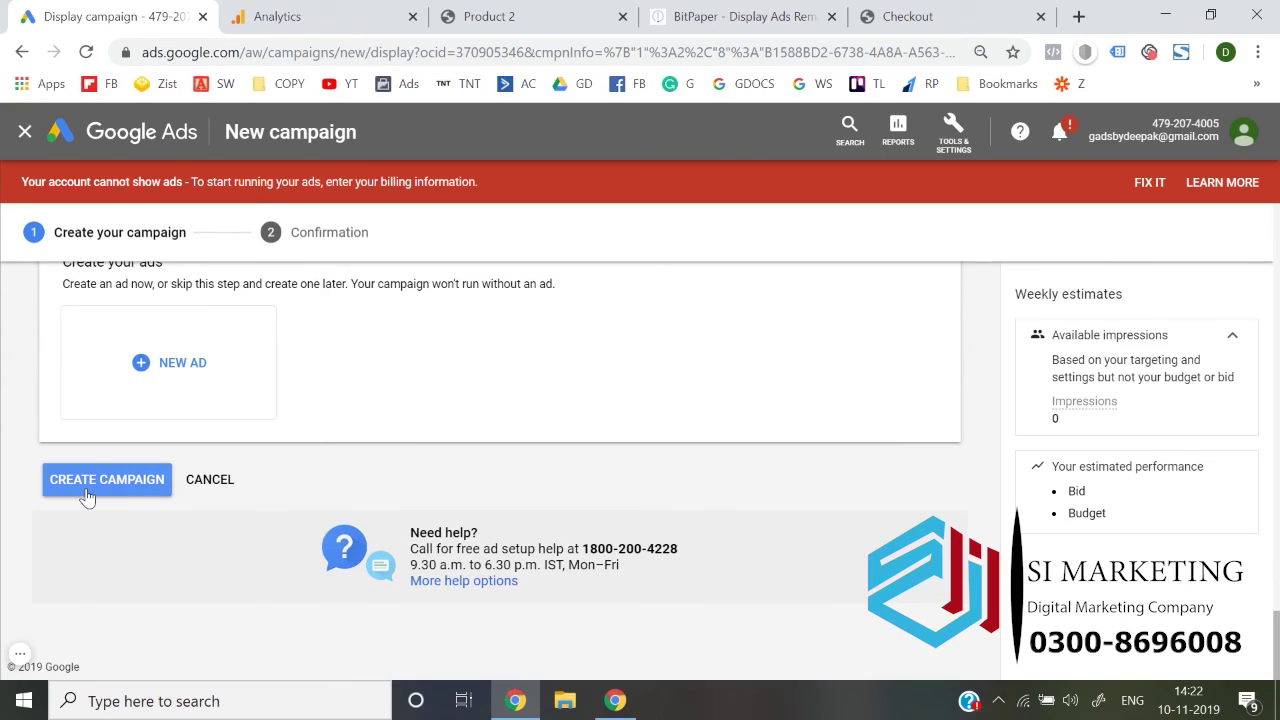
{"action": "left_click", "coordinate": [27, 136]}
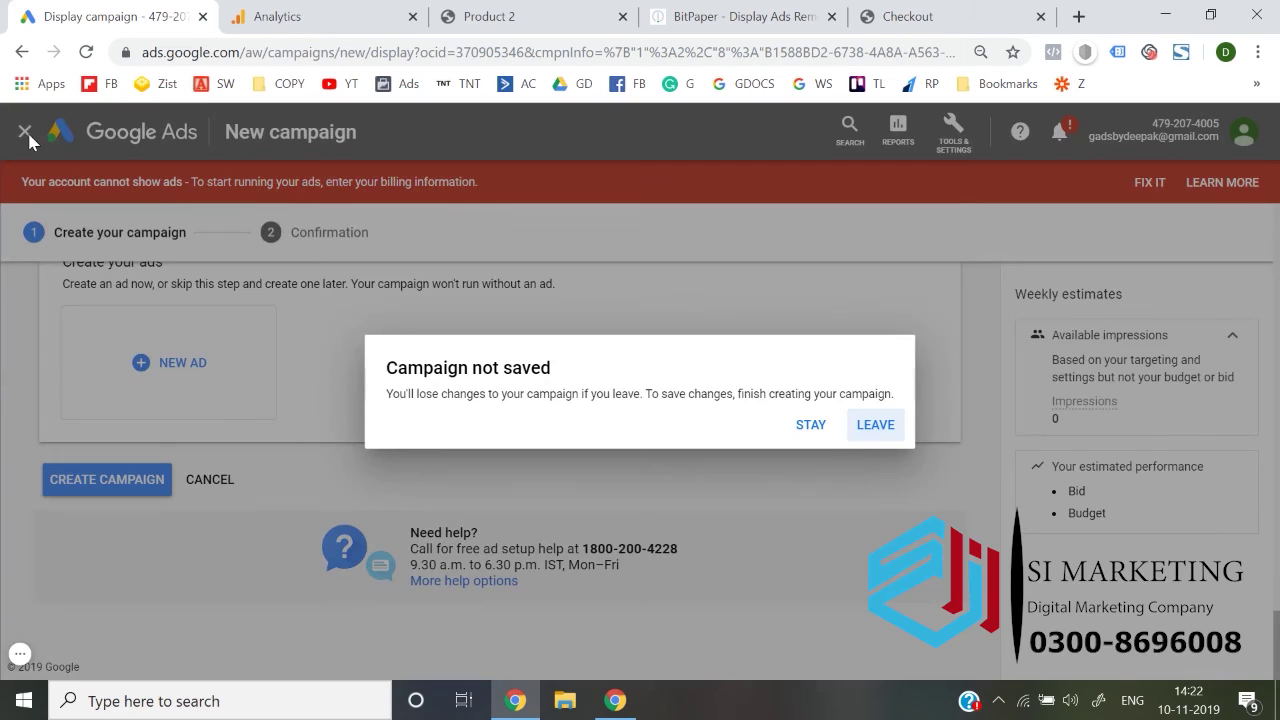
{"action": "left_click", "coordinate": [878, 425]}
- Check the store's order-received page and start a new audience exclusion in the protein display campaign
{"action": "left_click", "coordinate": [849, 17]}
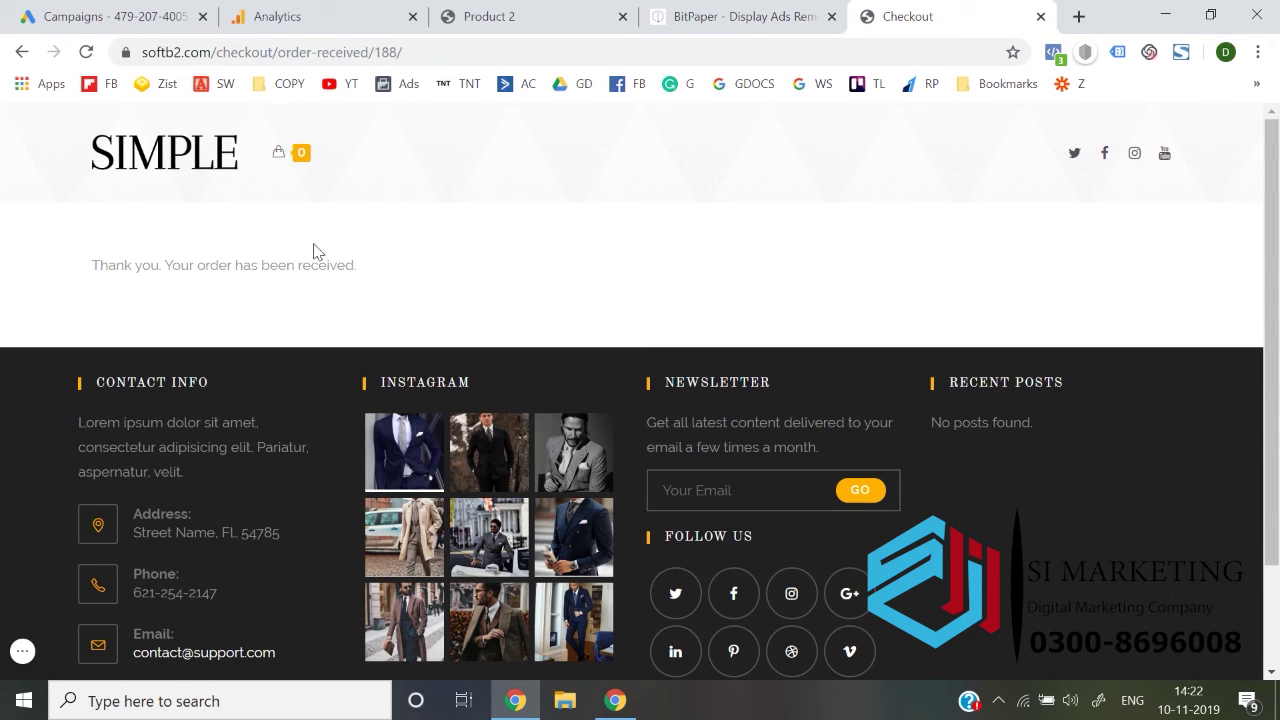
{"action": "left_click", "coordinate": [188, 12]}
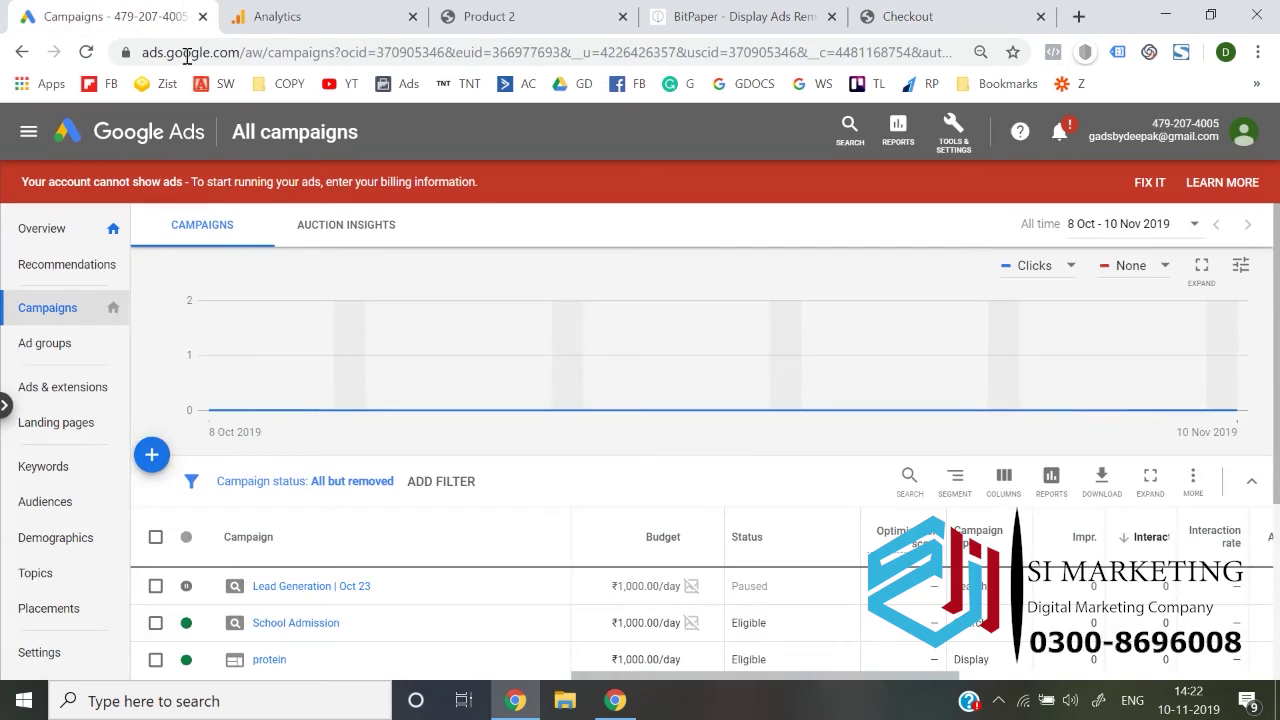
{"action": "scroll", "coordinate": [333, 597], "scroll_direction": "down", "scroll_amount": 3}
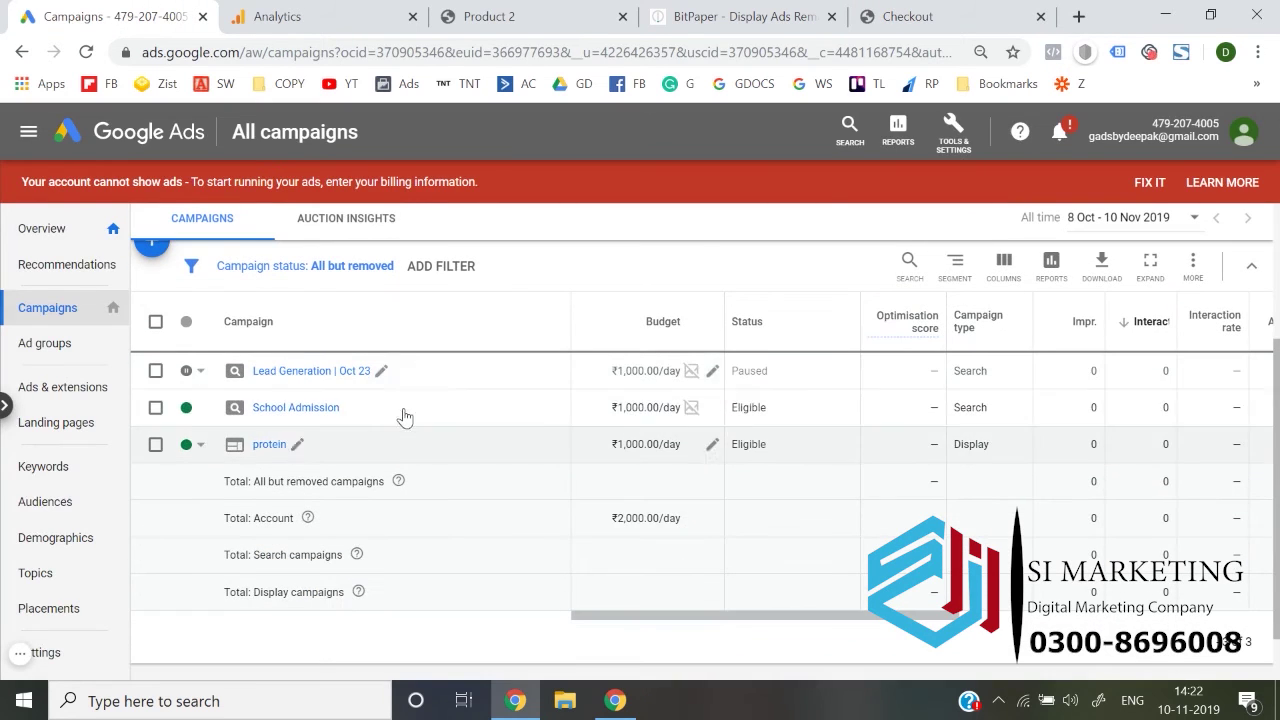
{"action": "left_click", "coordinate": [262, 448]}
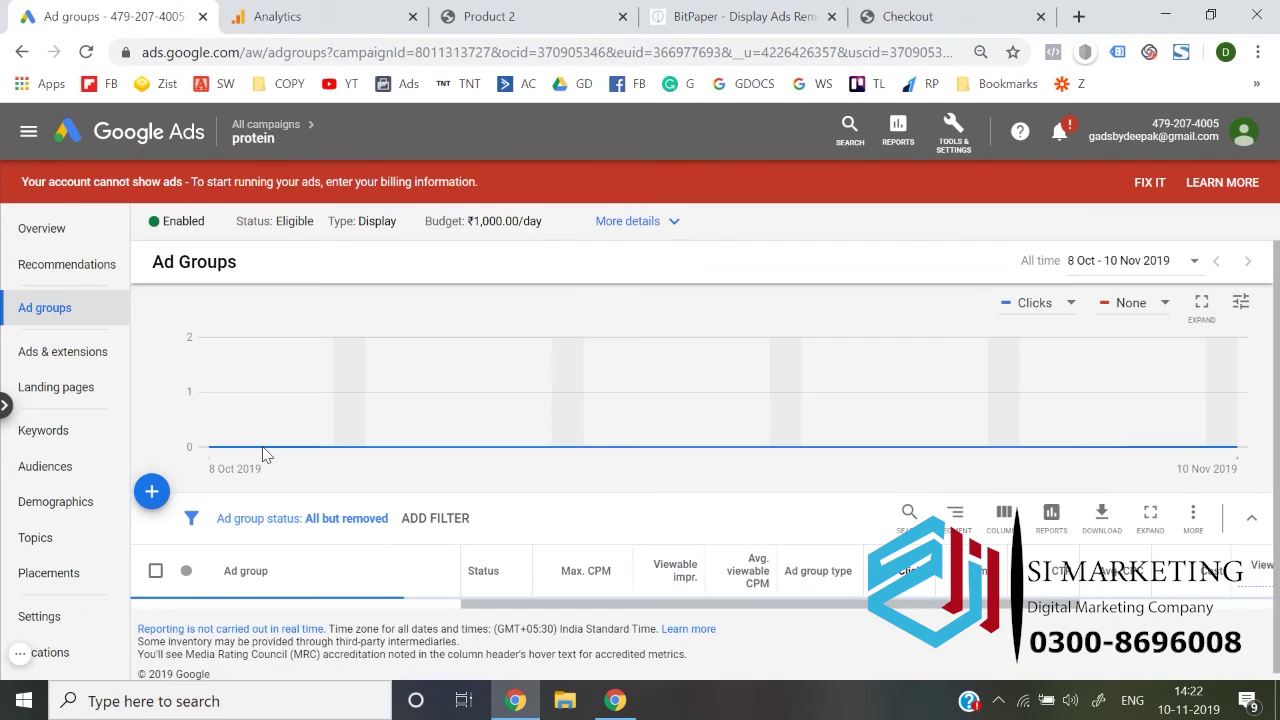
{"action": "left_click", "coordinate": [58, 478]}
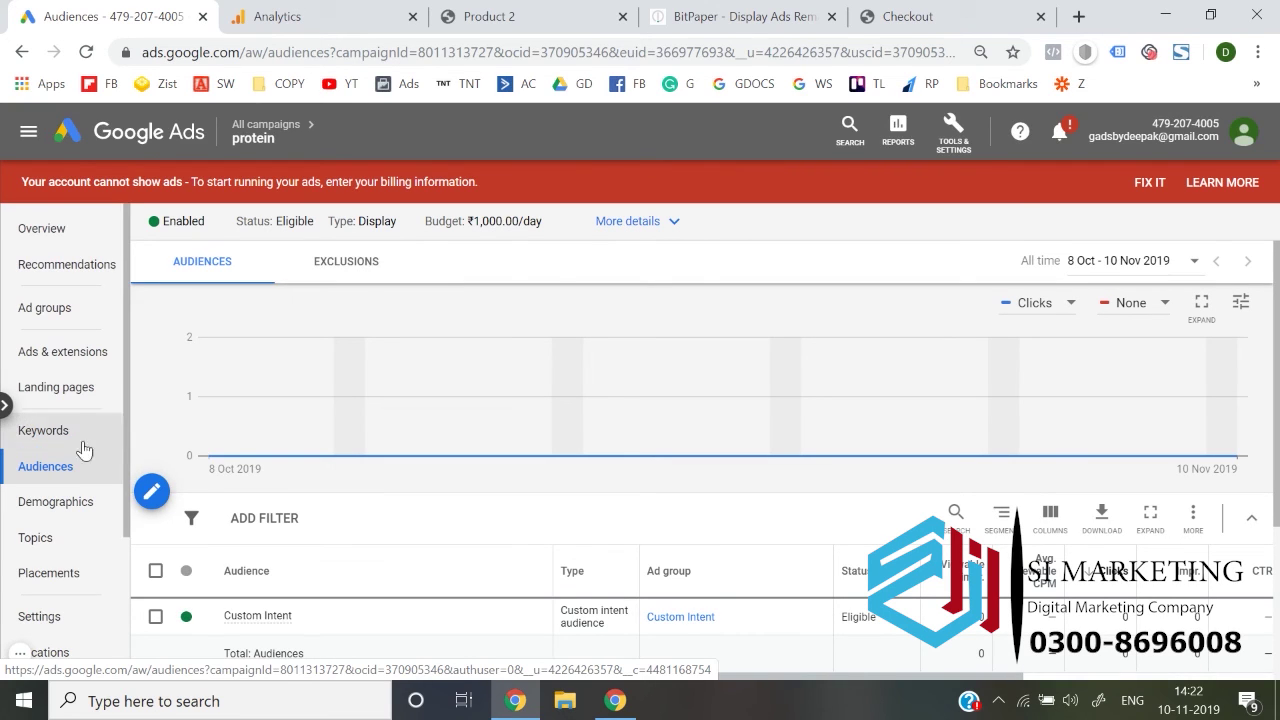
{"action": "left_click", "coordinate": [363, 268]}
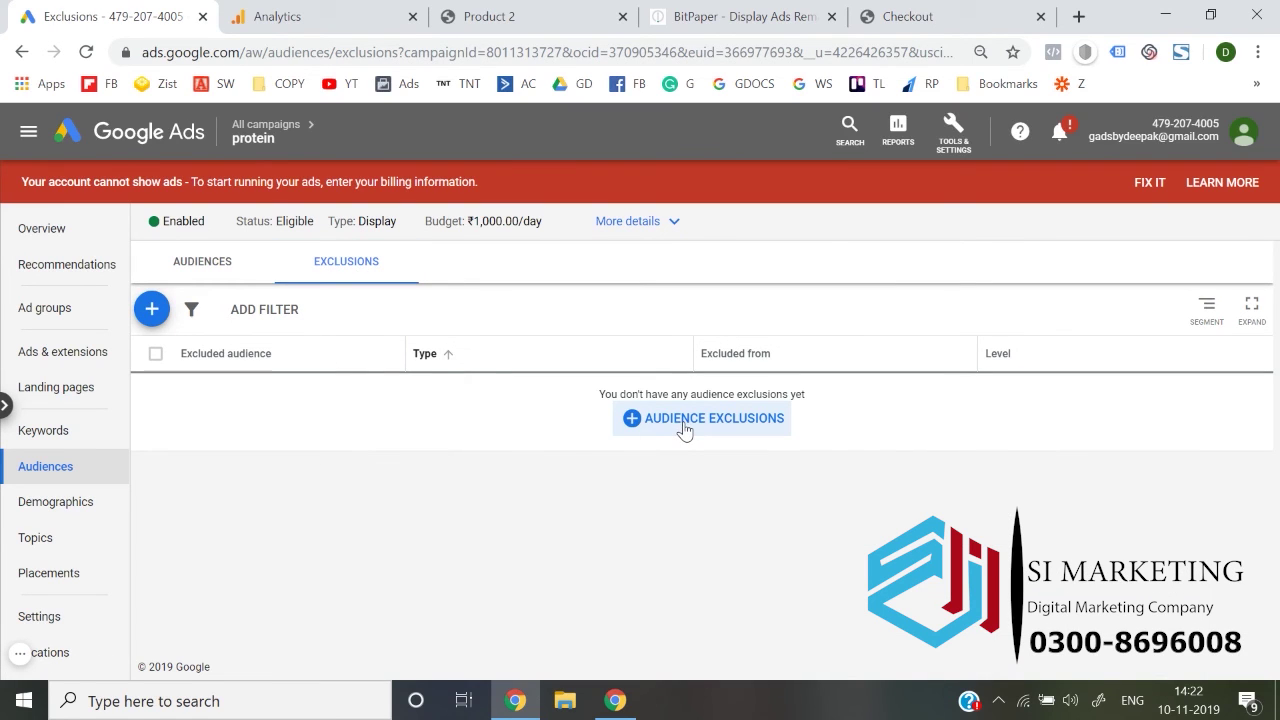
{"action": "left_click", "coordinate": [684, 428]}
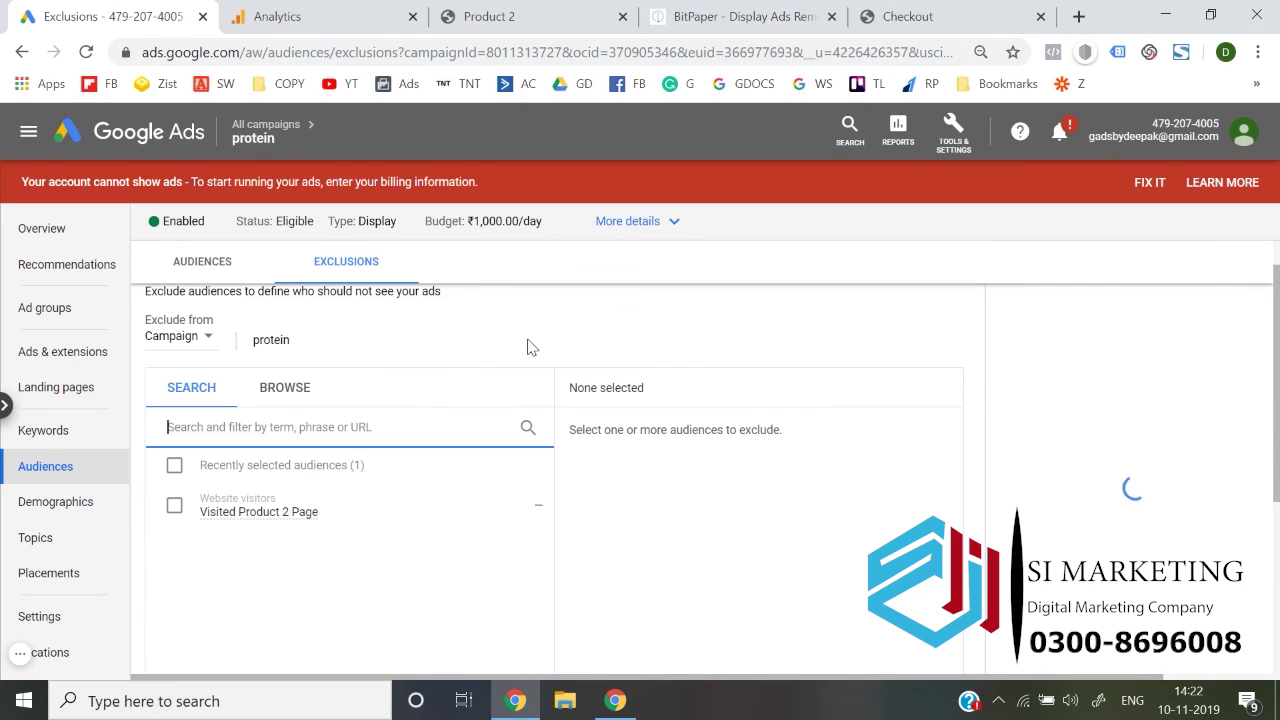
- Keep the exclusion at Campaign level and browse the audience categories available to exclude
{"action": "left_click", "coordinate": [209, 348]}
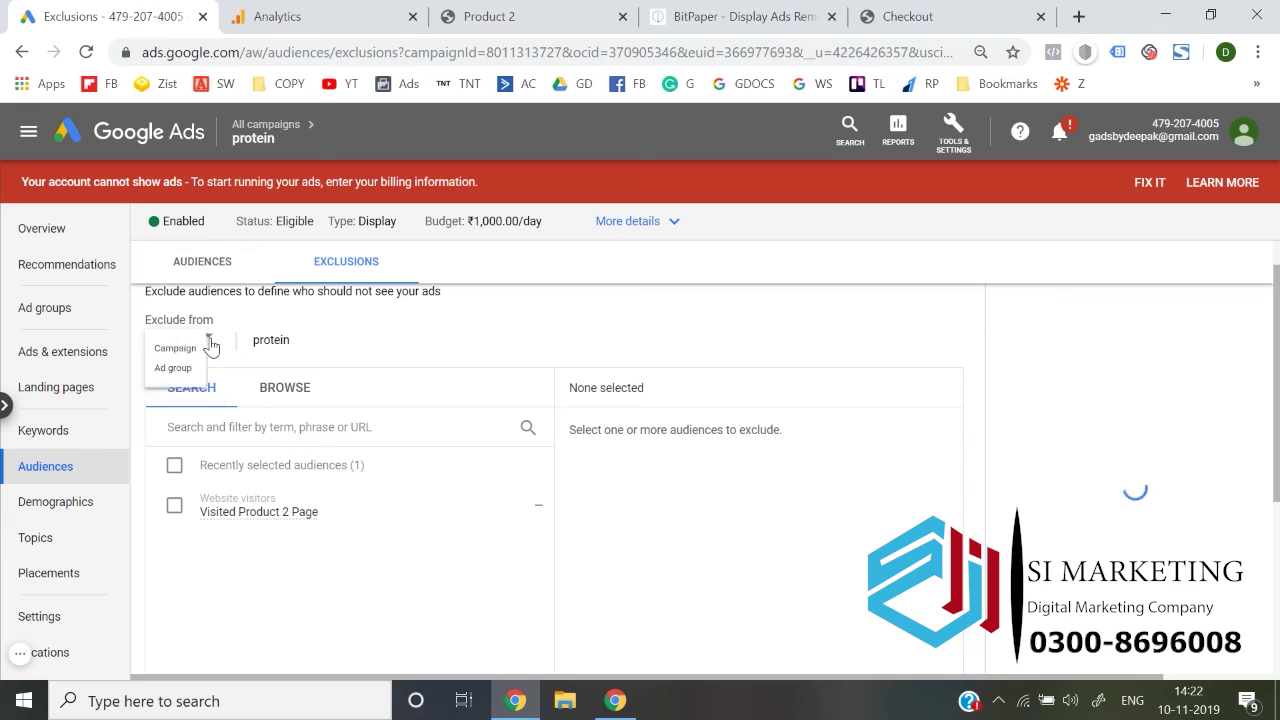
{"action": "left_click", "coordinate": [410, 306]}
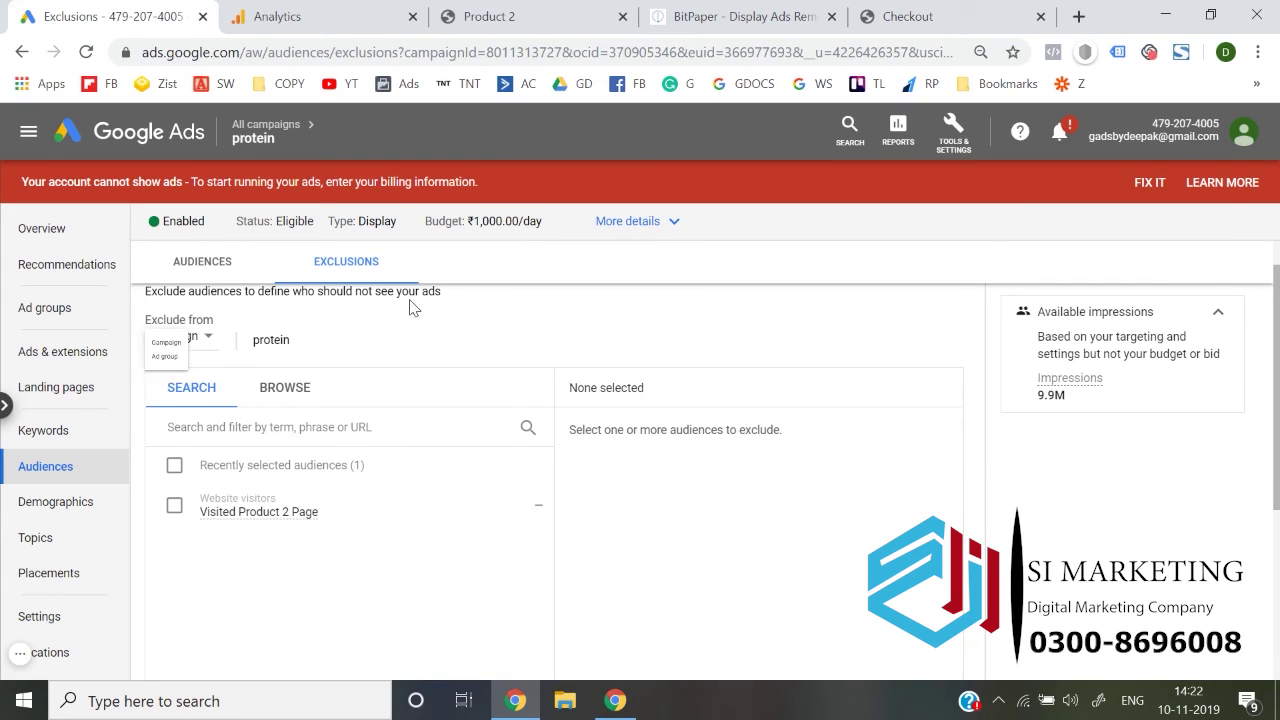
{"action": "left_click", "coordinate": [264, 404]}
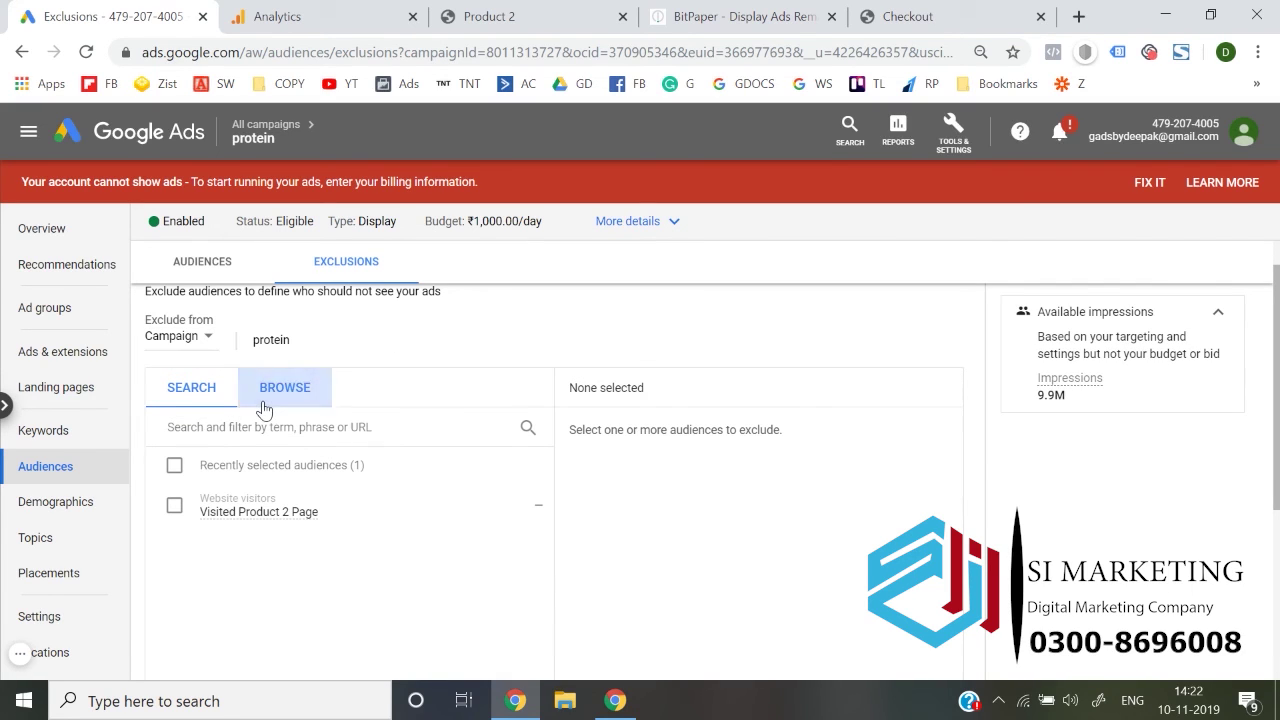
{"action": "scroll", "coordinate": [264, 430], "scroll_direction": "down", "scroll_amount": 1}
{"action": "scroll", "coordinate": [250, 420], "scroll_direction": "up", "scroll_amount": 1}
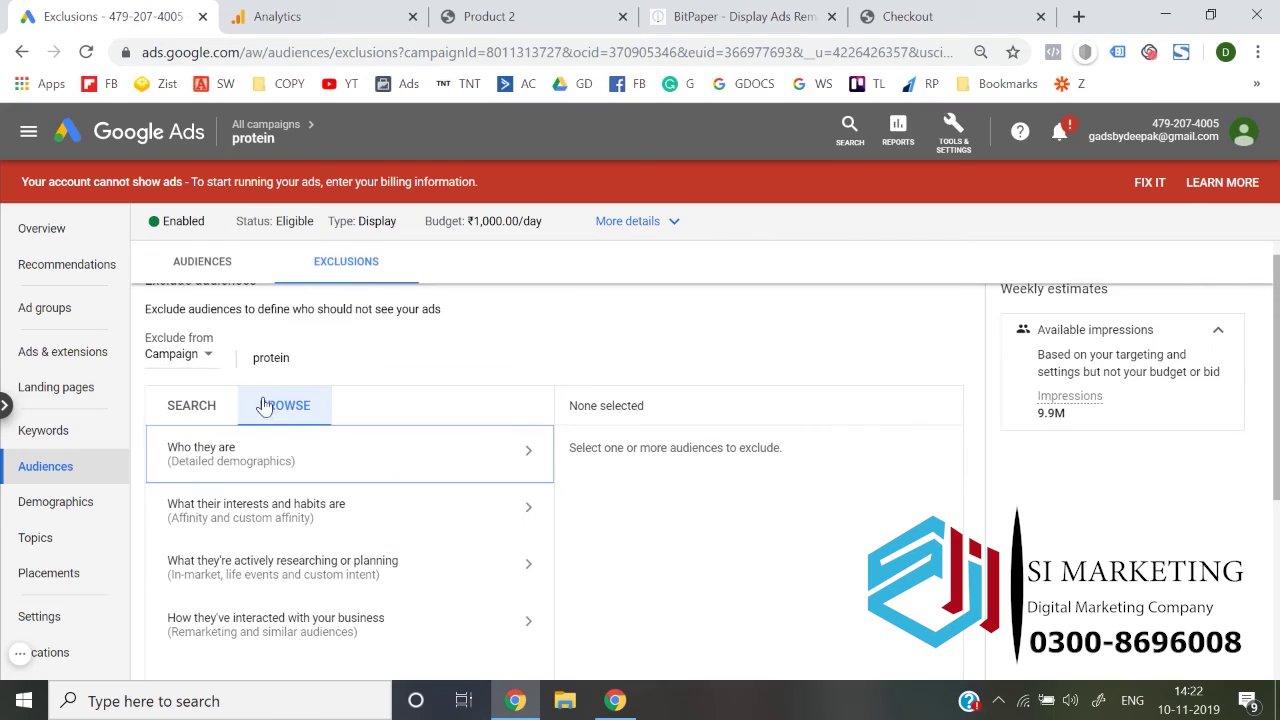
- Switch the exclusion level to Ad group, view the selectable ad groups, and set the level back to Campaign
{"action": "left_click", "coordinate": [192, 362]}
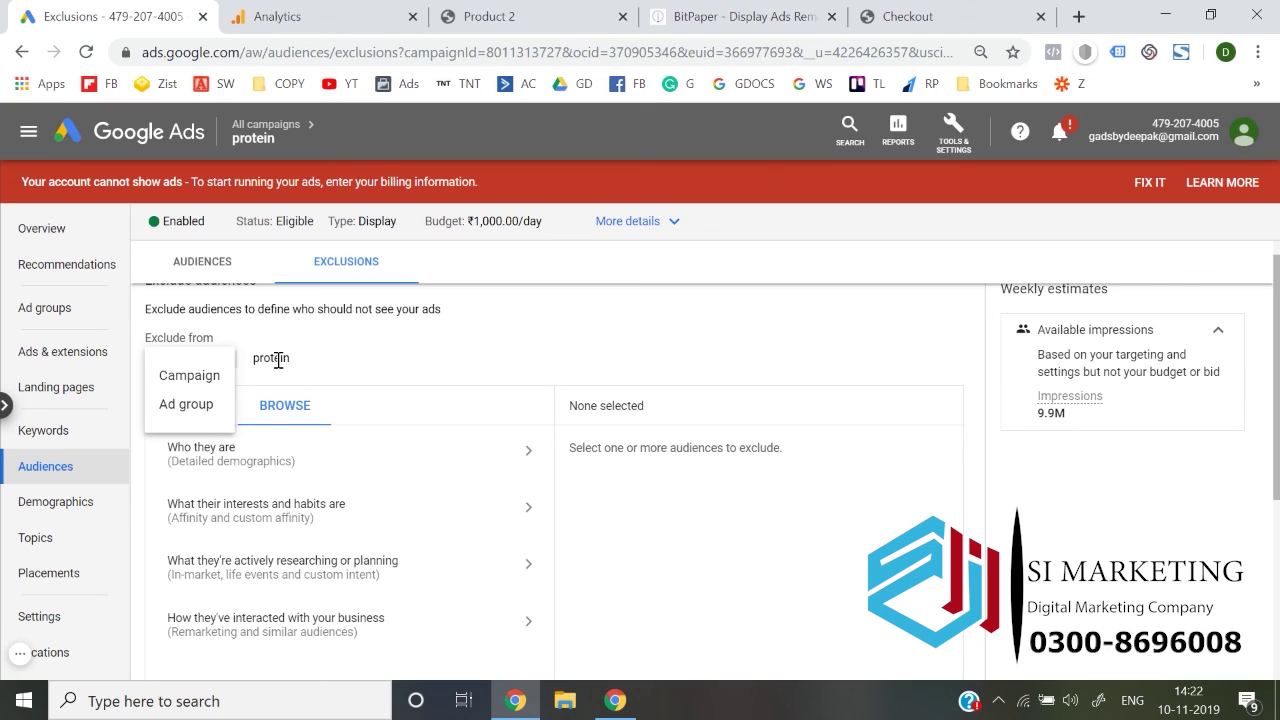
{"action": "left_click", "coordinate": [185, 405]}
{"action": "left_click", "coordinate": [318, 388]}
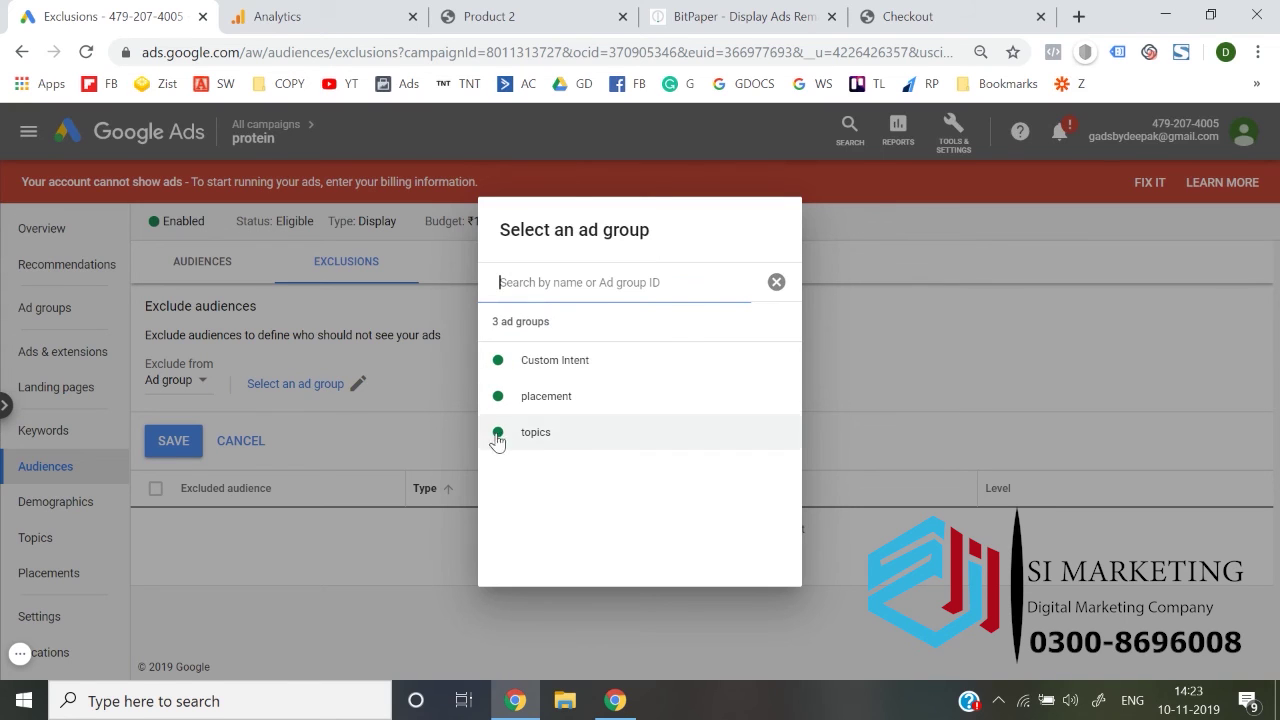
{"action": "left_click", "coordinate": [356, 593]}
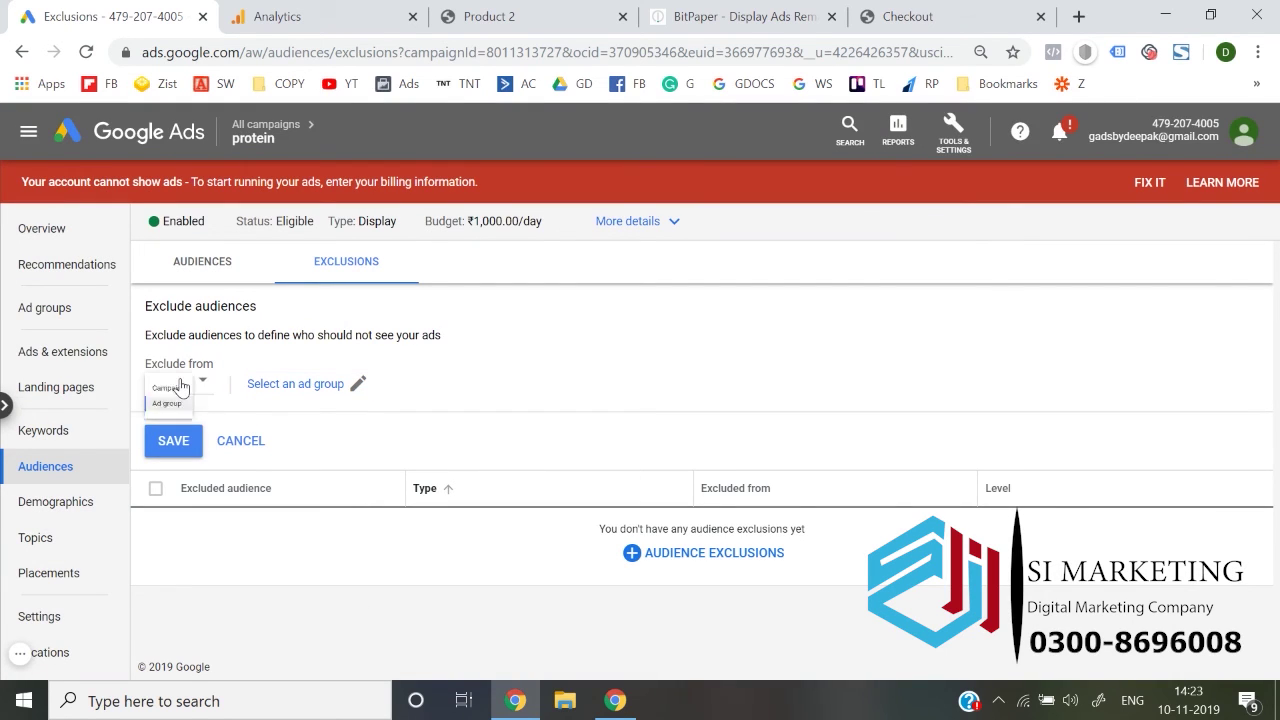
{"action": "left_click", "coordinate": [178, 381]}
{"action": "left_click", "coordinate": [183, 402]}
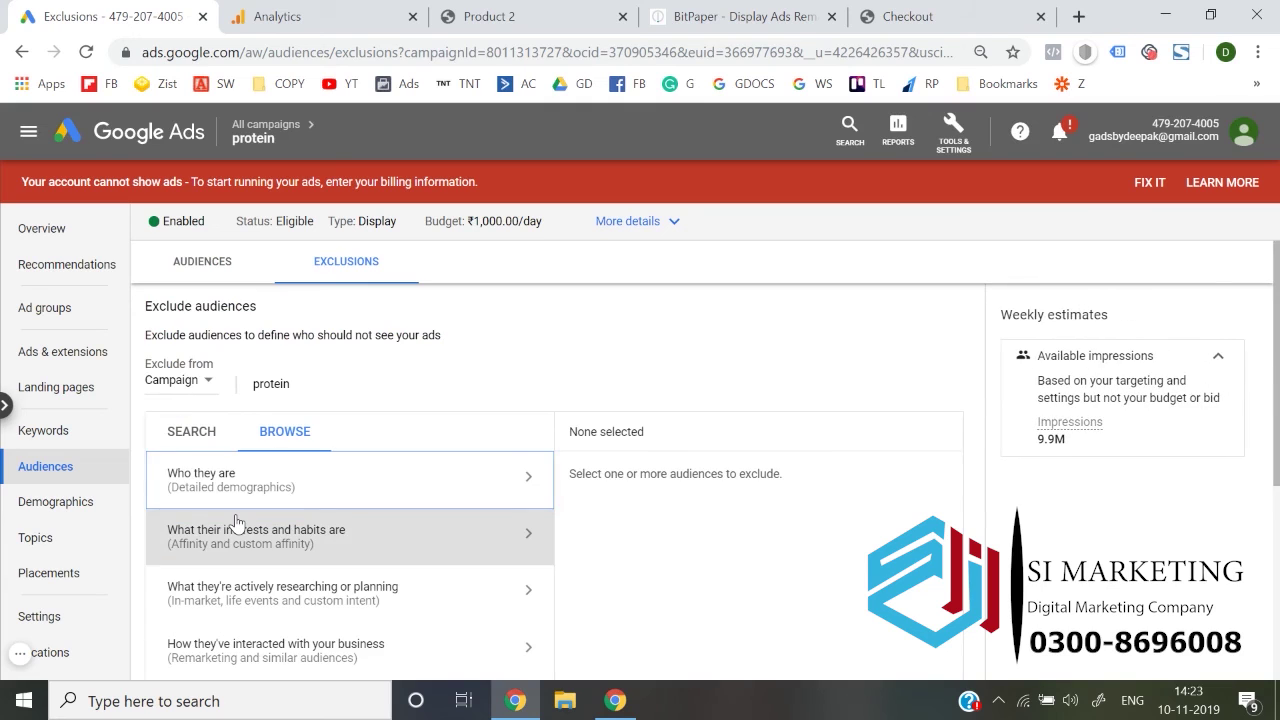
- Exclude the "People Who have Purchased product" website visitors audience from the protein campaign and save the exclusion
{"action": "scroll", "coordinate": [240, 500], "scroll_direction": "down", "scroll_amount": 1}
{"action": "scroll", "coordinate": [286, 380], "scroll_direction": "down", "scroll_amount": 1}
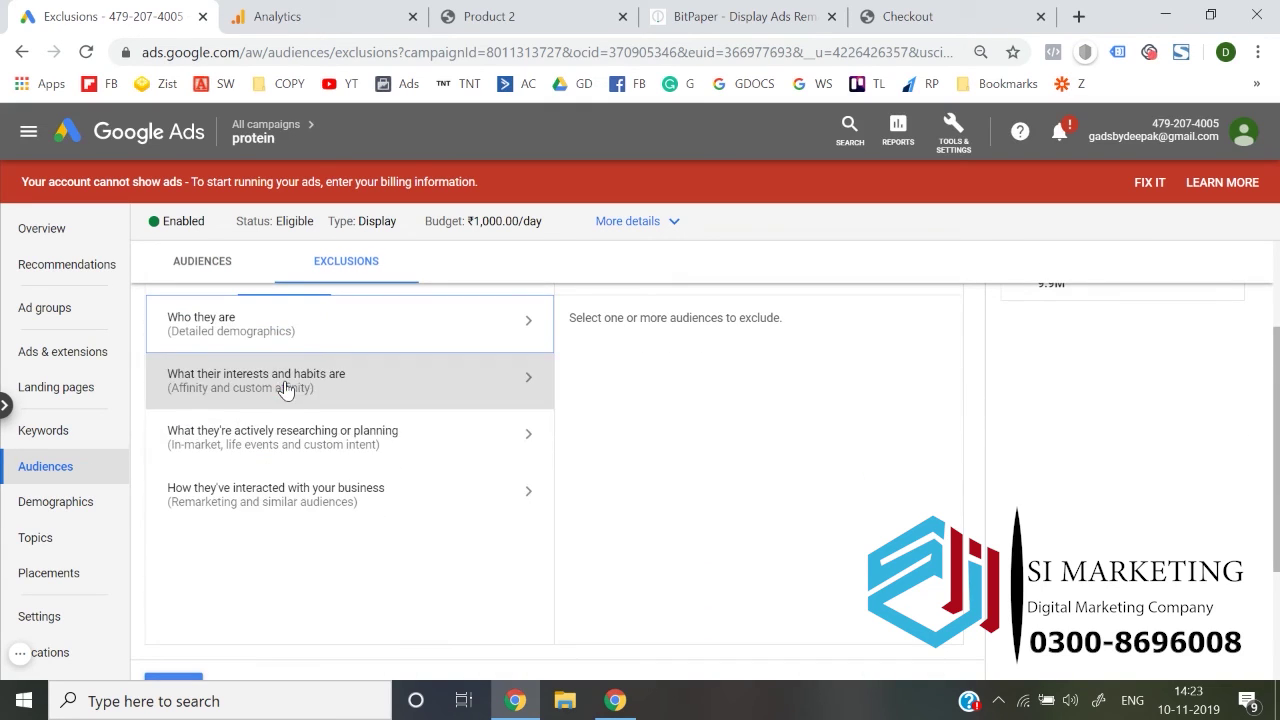
{"action": "left_click", "coordinate": [286, 491]}
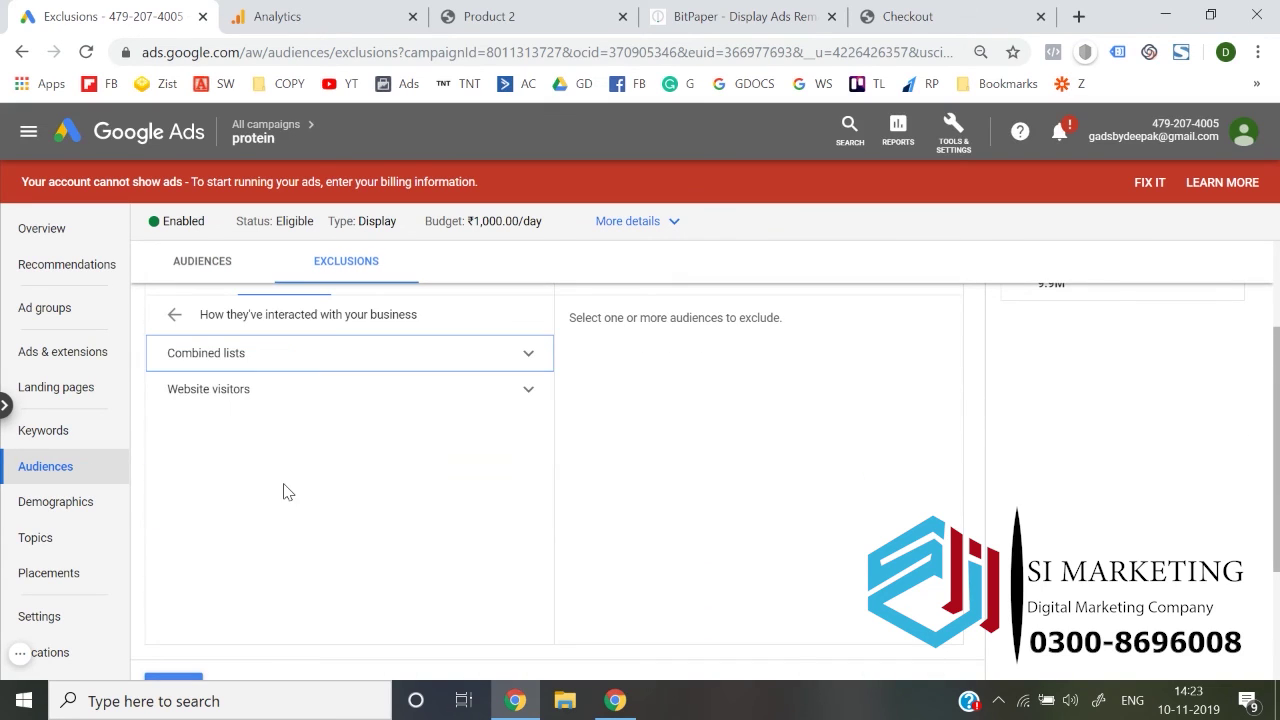
{"action": "left_click", "coordinate": [335, 398]}
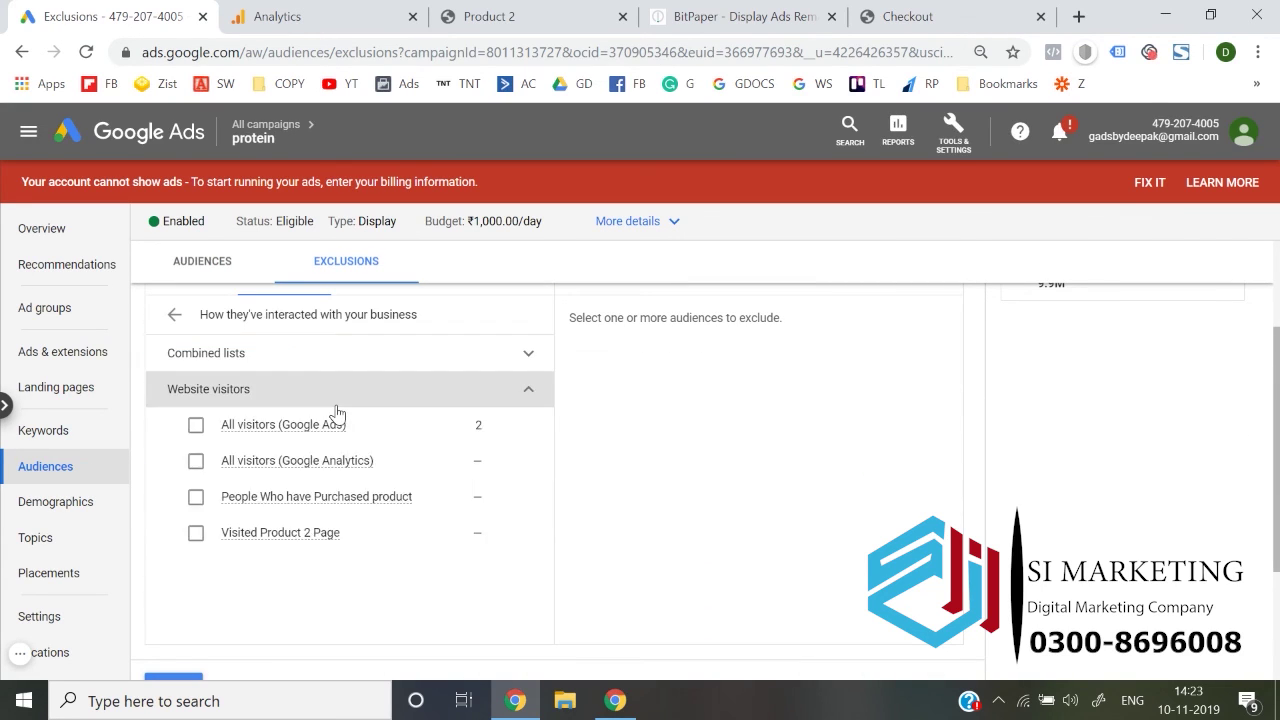
{"action": "left_click", "coordinate": [195, 500]}
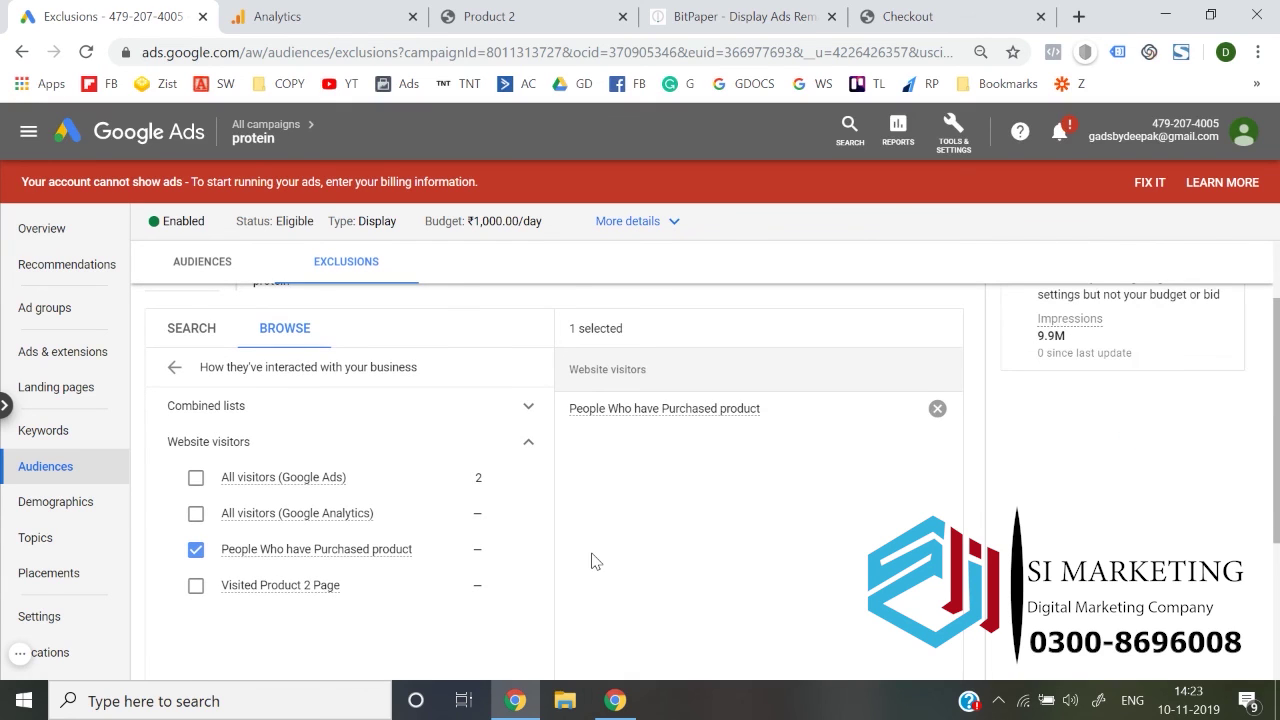
{"action": "scroll", "coordinate": [591, 560], "scroll_direction": "down", "scroll_amount": 1}
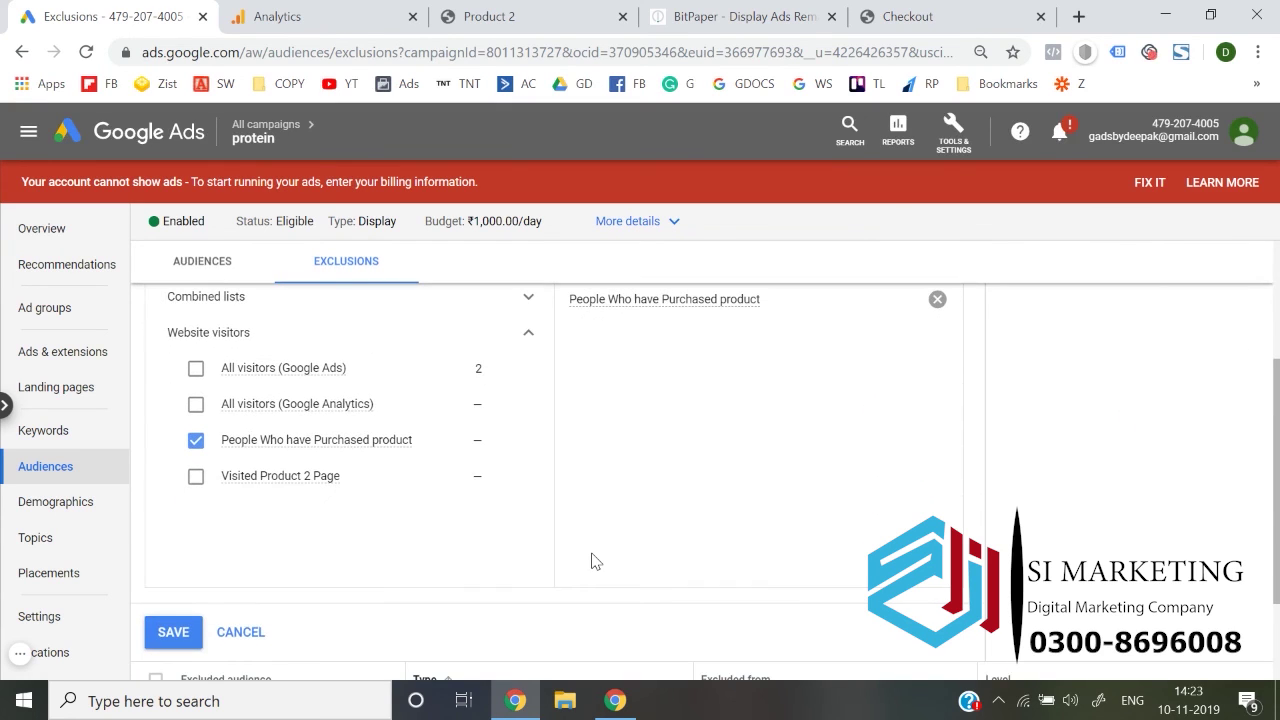
{"action": "left_click", "coordinate": [174, 636]}
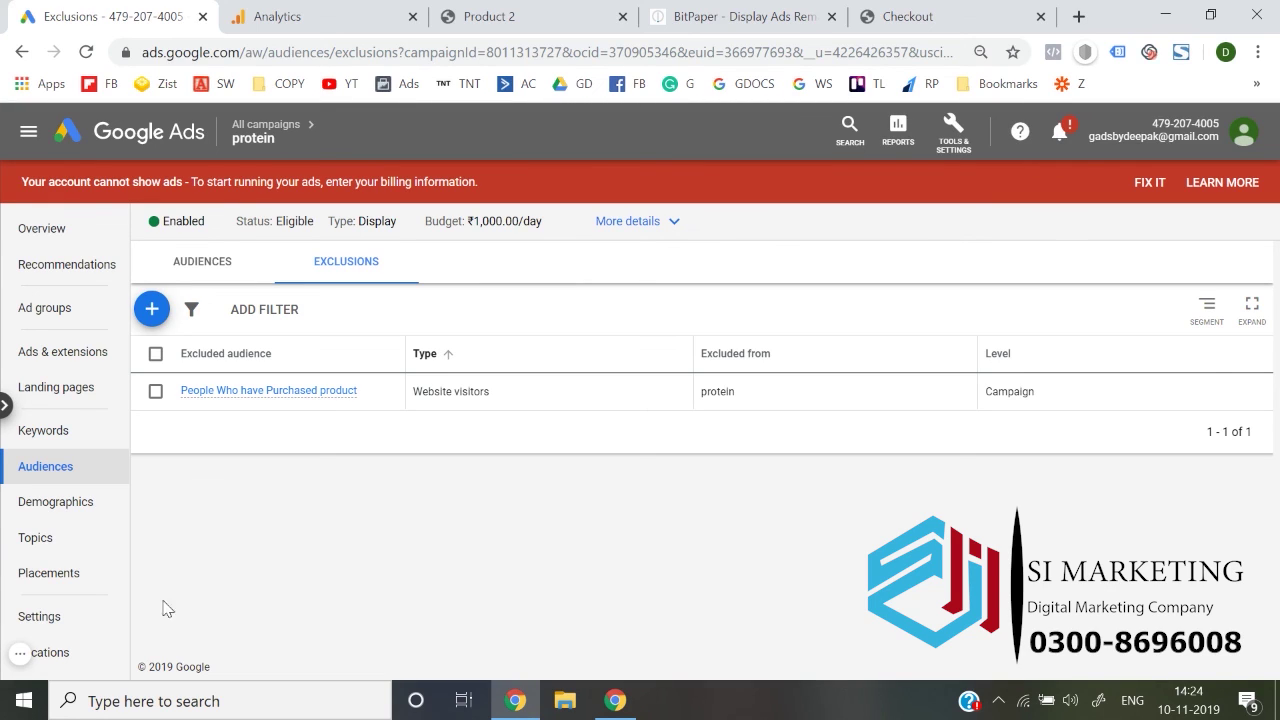
{"action": "mouse_move", "coordinate": [22, 658]}
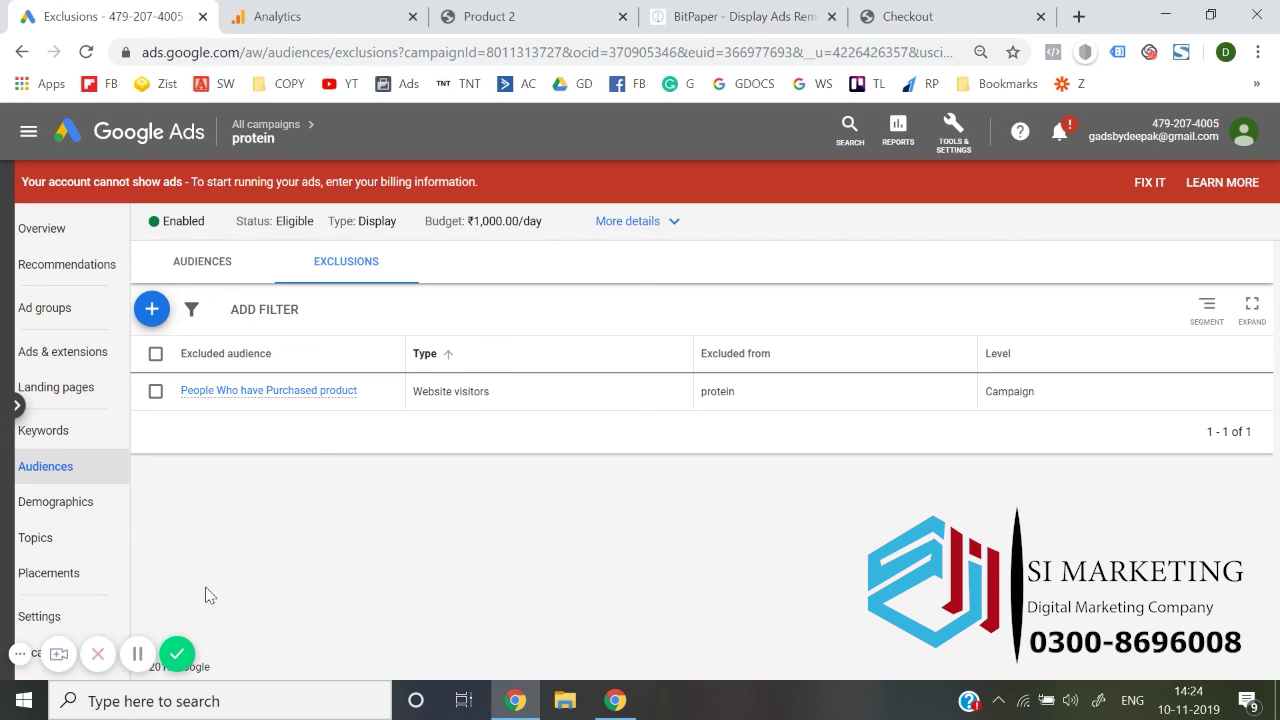